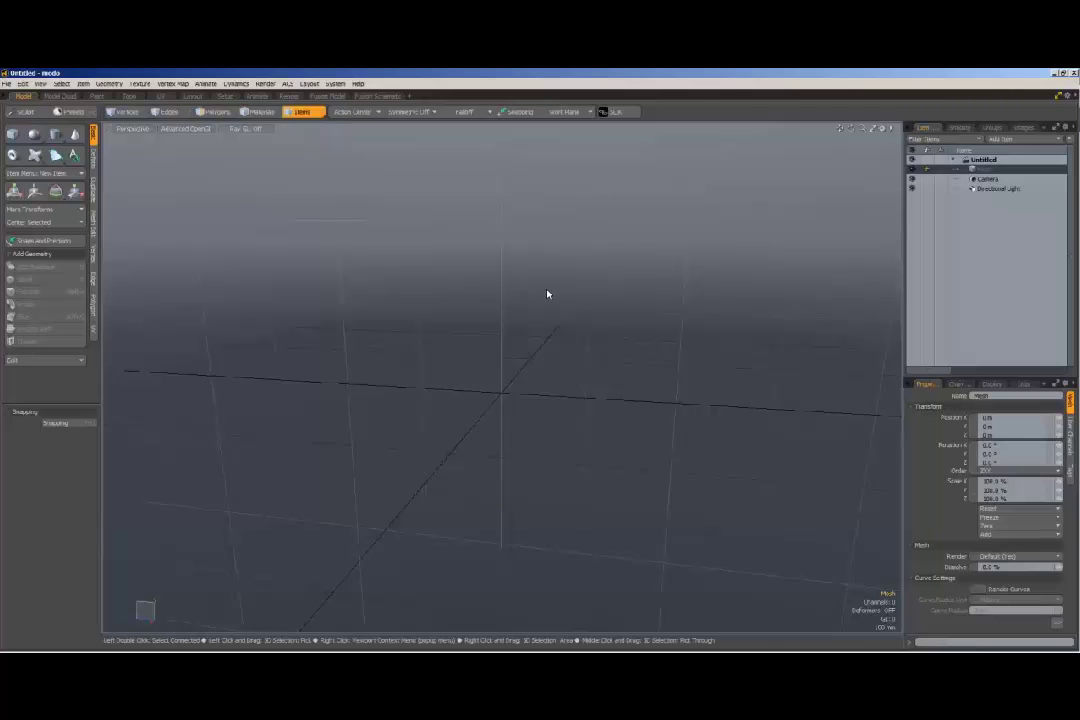
# Orbit the perspective view to see the empty scene's ground grid and axes from several angles.
pyautogui.moveTo(851, 128)
pyautogui.mouseDown()
pyautogui.moveTo(940, 126)
pyautogui.moveTo(868, 128)
pyautogui.moveTo(846, 138)
pyautogui.moveTo(848, 150)
pyautogui.moveTo(853, 129)
pyautogui.moveTo(840, 128)
pyautogui.mouseUp()
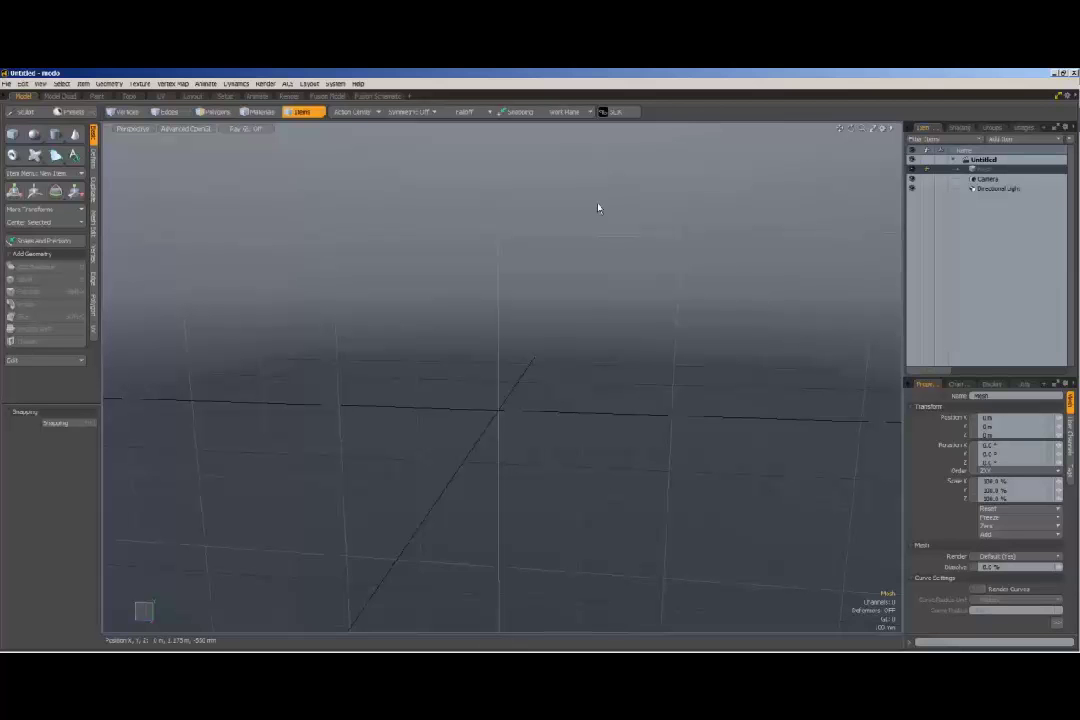
pyautogui.moveTo(851, 128); pyautogui.dragTo(892, 134)
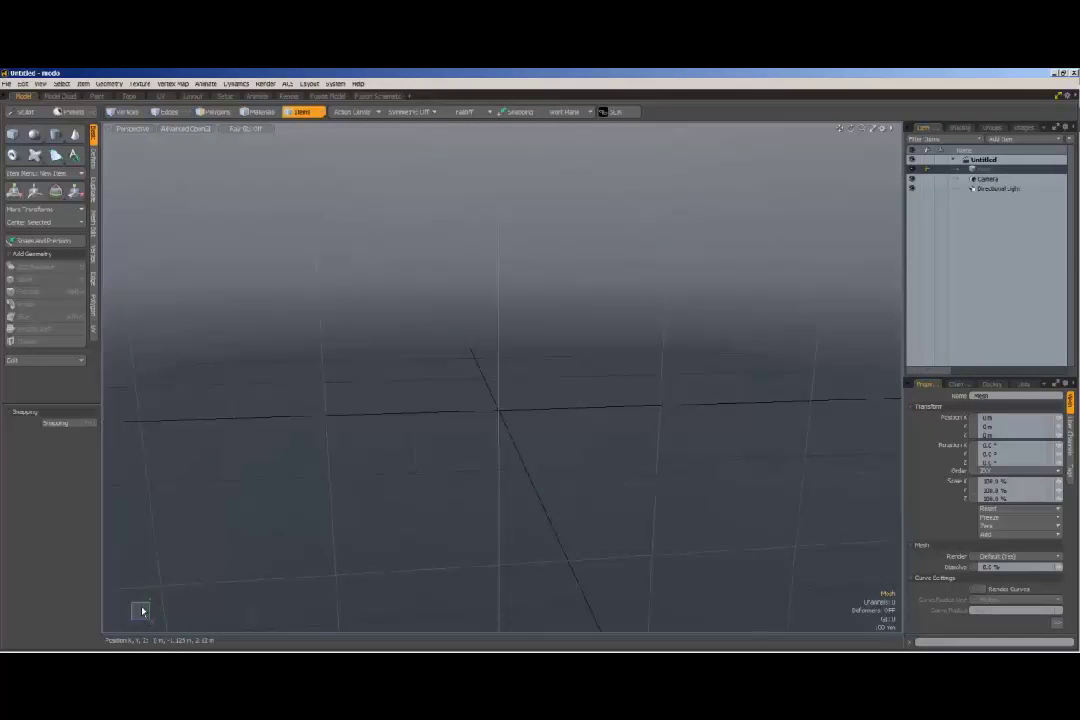
pyautogui.moveTo(852, 130)
pyautogui.mouseDown()
pyautogui.moveTo(868, 133)
pyautogui.moveTo(864, 114)
pyautogui.moveTo(896, 132)
pyautogui.moveTo(844, 137)
pyautogui.mouseUp()
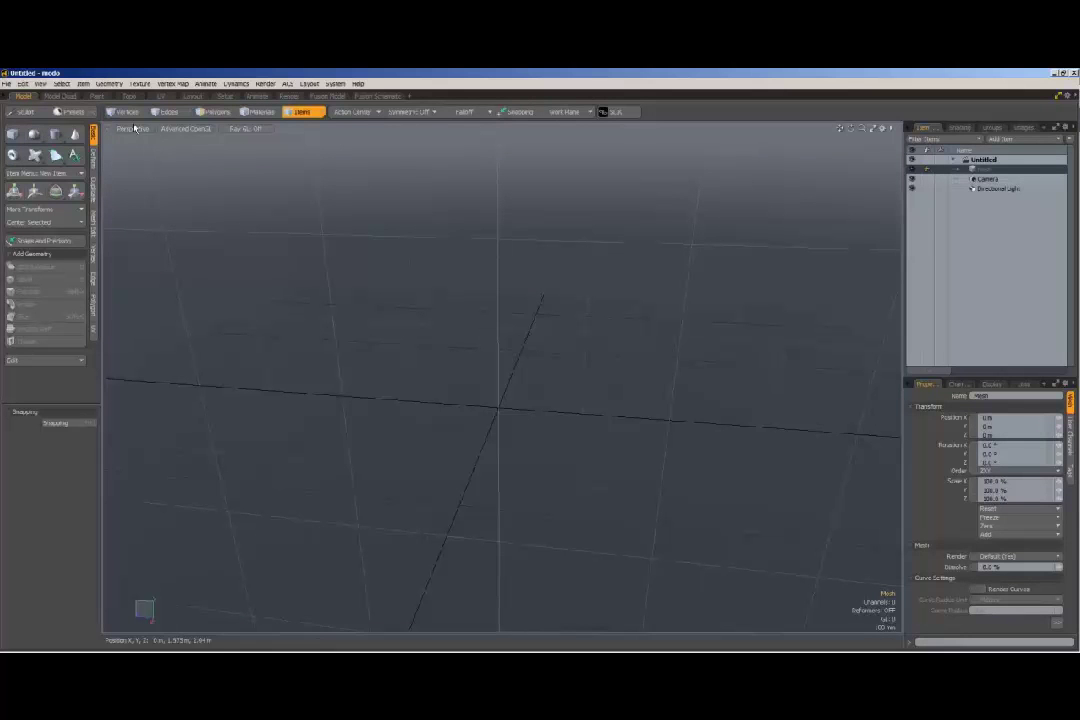
pyautogui.moveTo(851, 128); pyautogui.dragTo(348, 289)
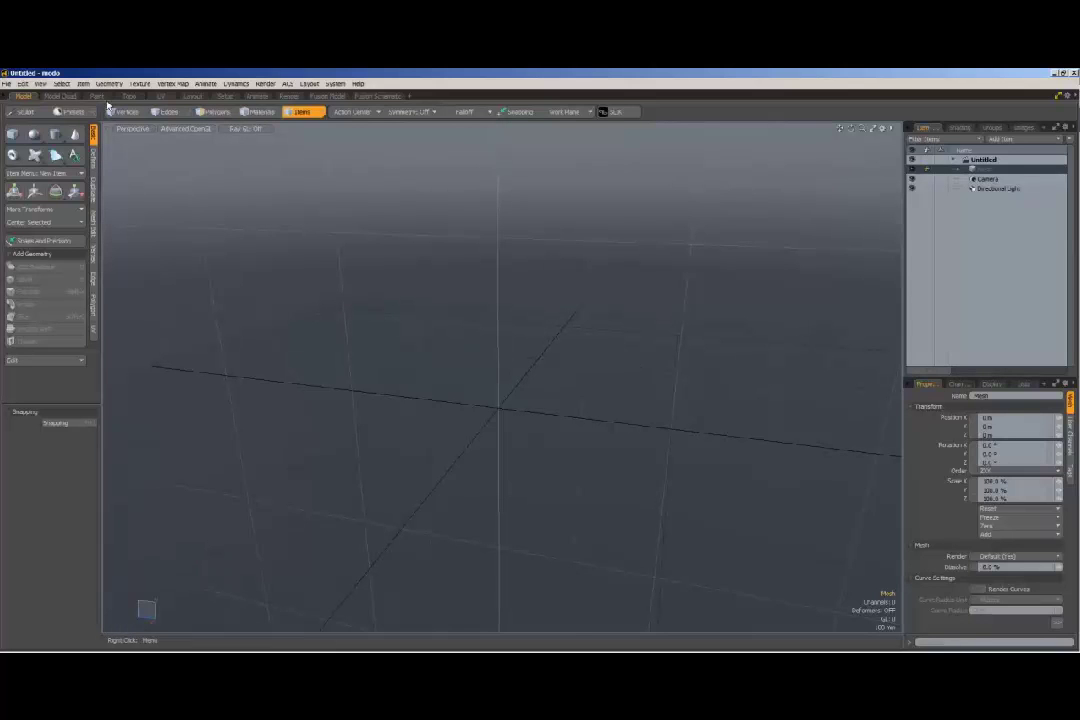
# Switch to the Model Quad layout and examine its Top, Front, Right and Perspective views.
pyautogui.click(60, 95)
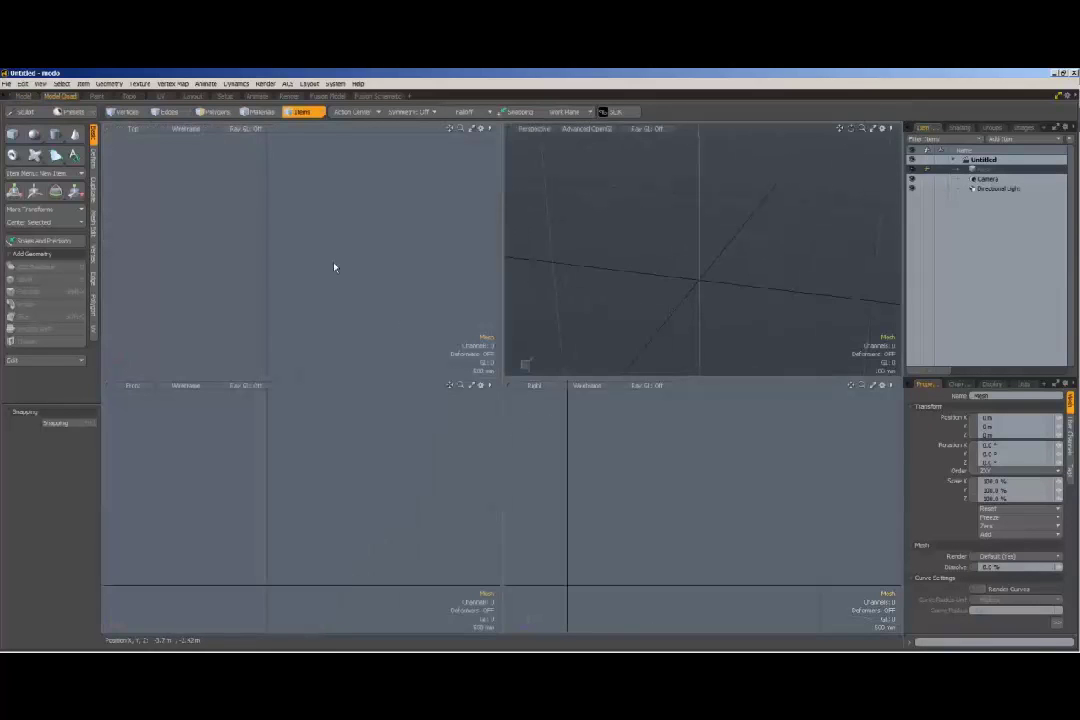
pyautogui.click(133, 128)
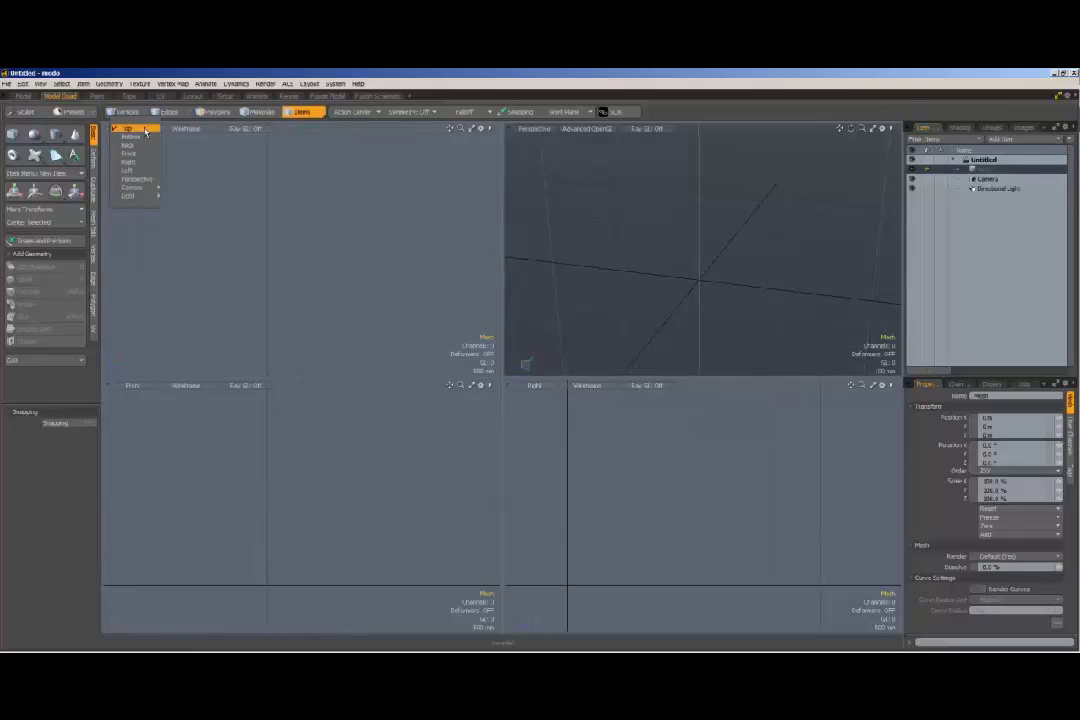
pyautogui.click(298, 246)
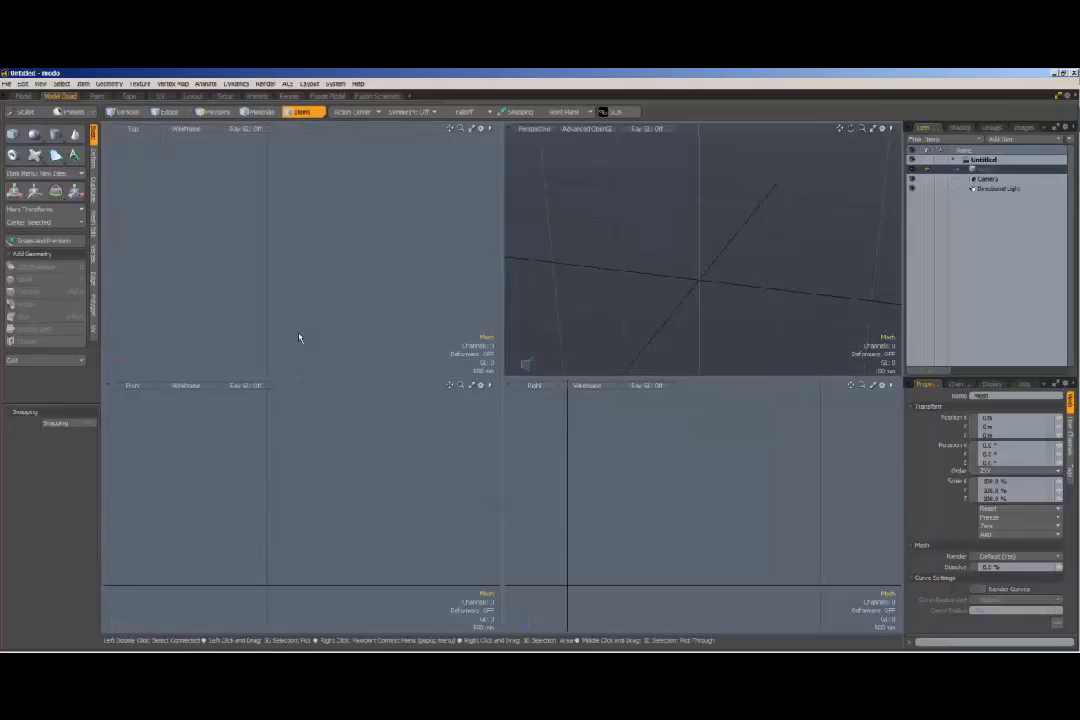
pyautogui.click(135, 390)
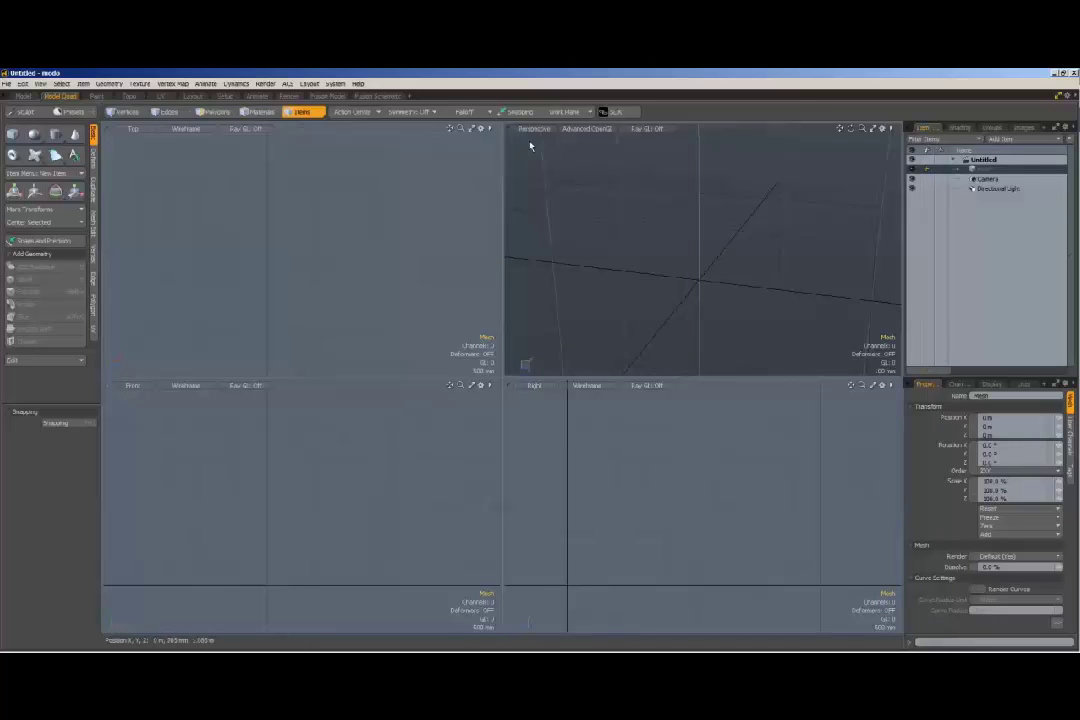
pyautogui.moveTo(851, 129); pyautogui.dragTo(748, 138)
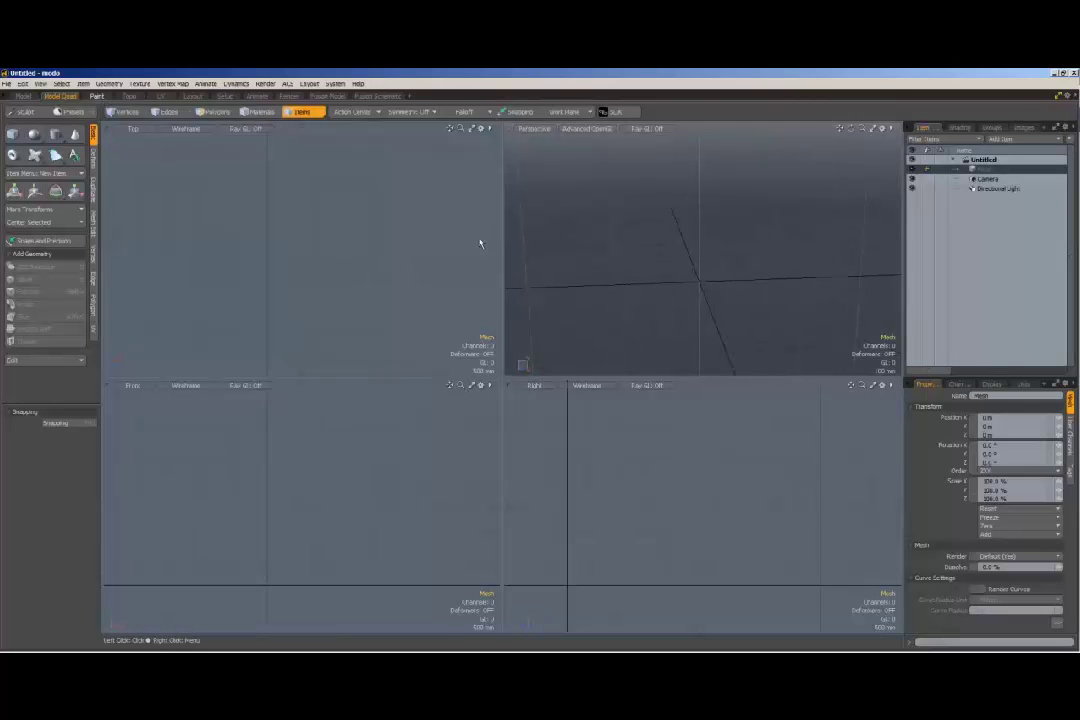
# Examine the Paint and Render layouts and return to the Model layout.
pyautogui.click(96, 96)
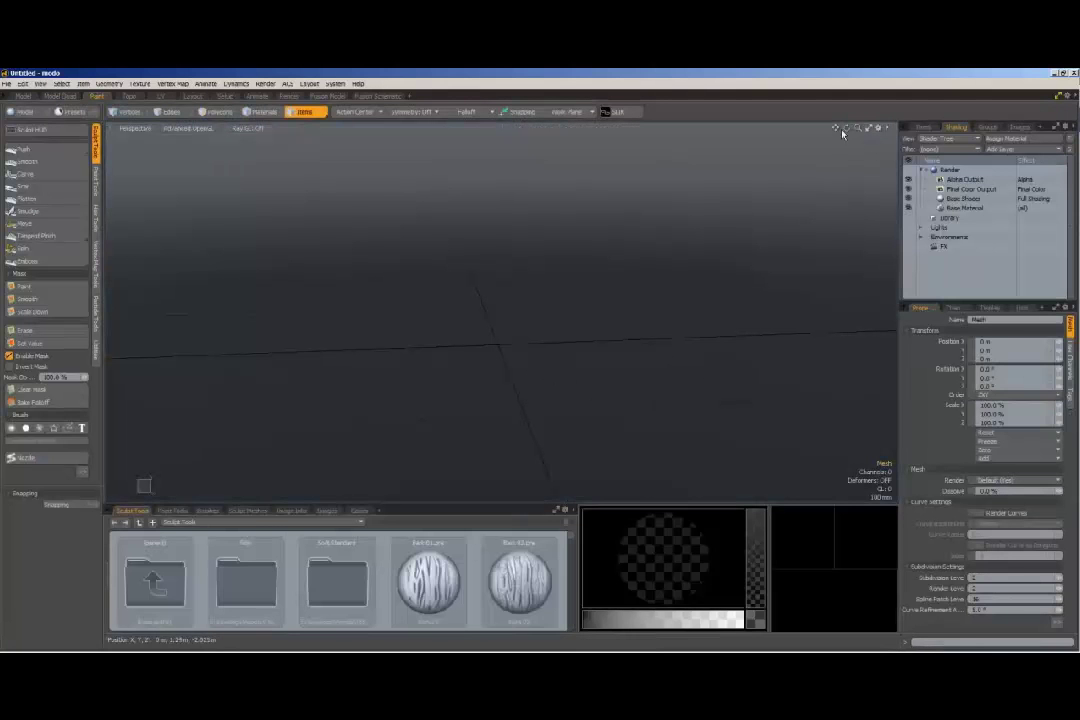
pyautogui.moveTo(846, 128); pyautogui.dragTo(812, 118)
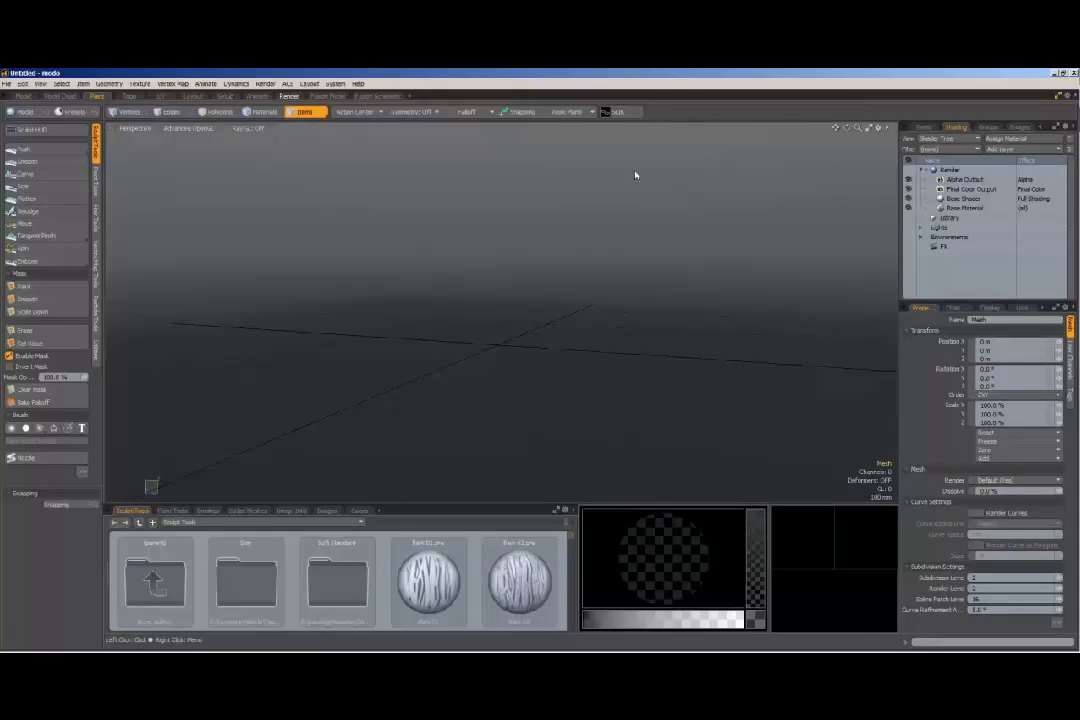
pyautogui.click(290, 96)
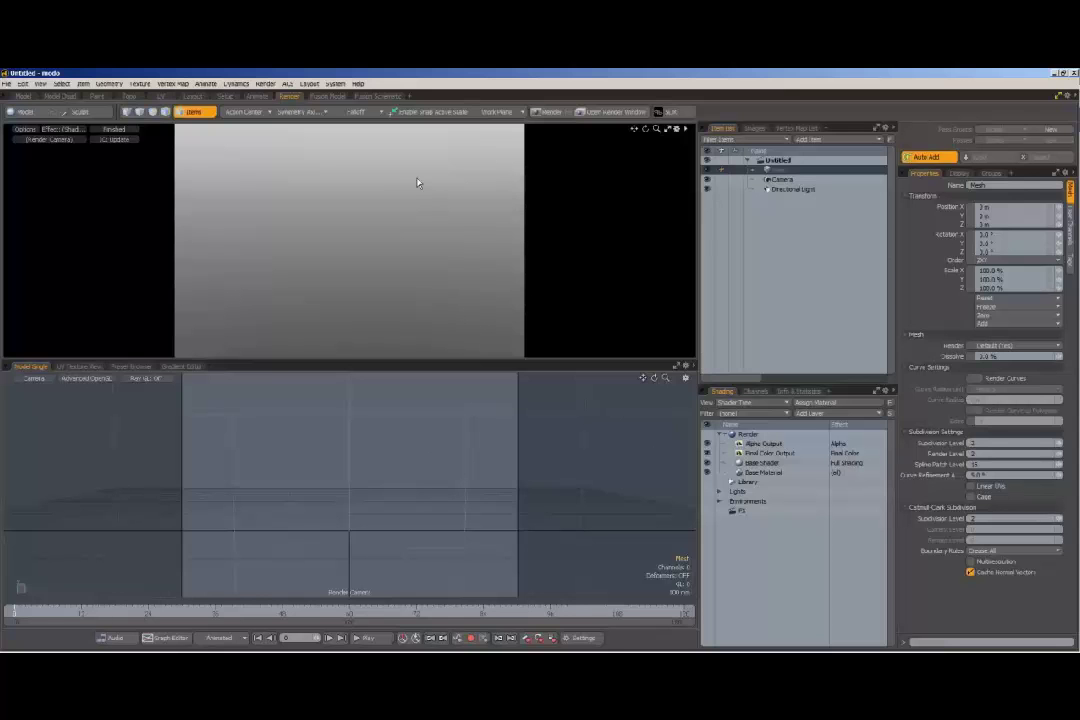
pyautogui.click(21, 96)
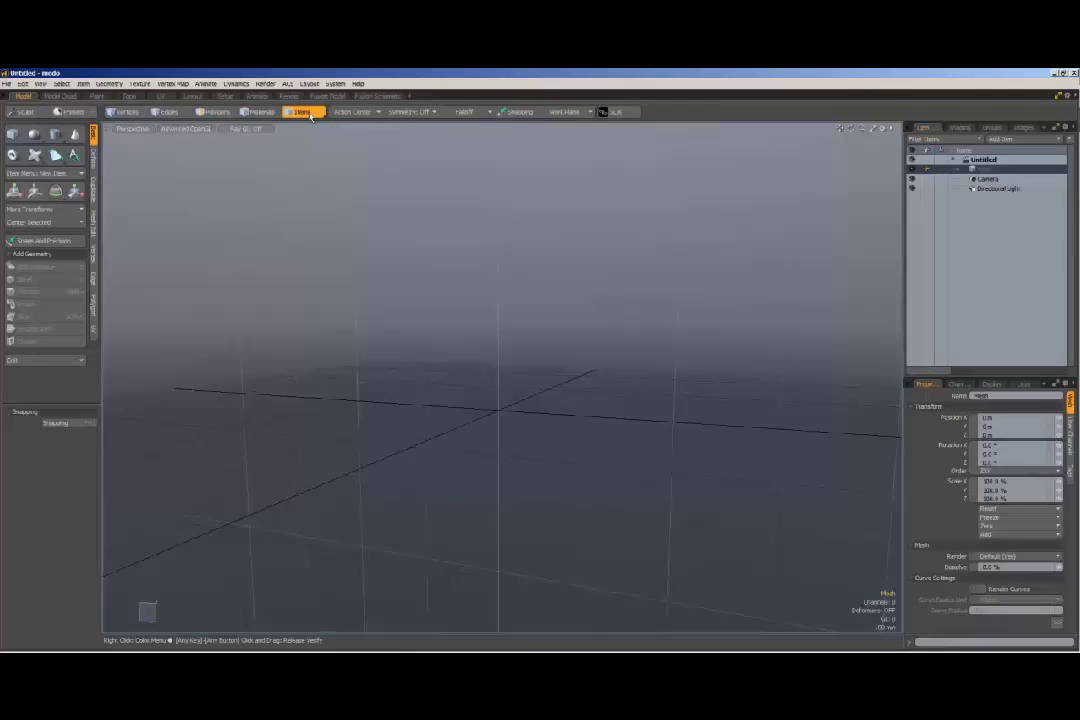
# Try the Vertices, Edges, Polygons and Items selection modes, finishing with Vertices active.
pyautogui.click(120, 111)
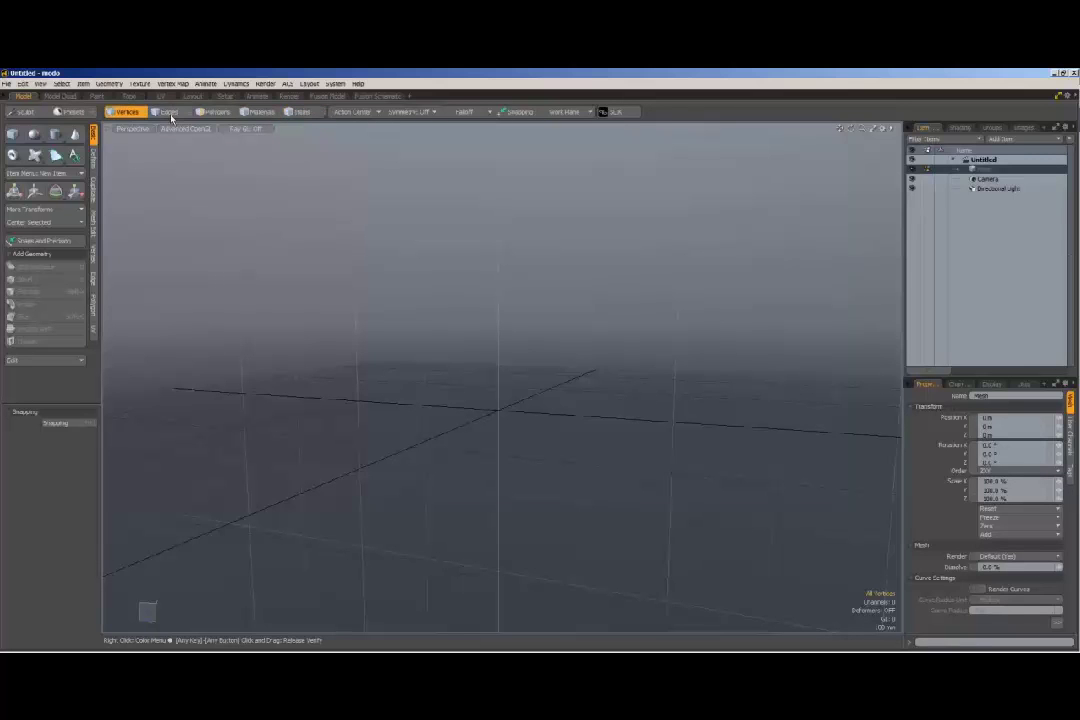
pyautogui.click(169, 112)
pyautogui.click(215, 112)
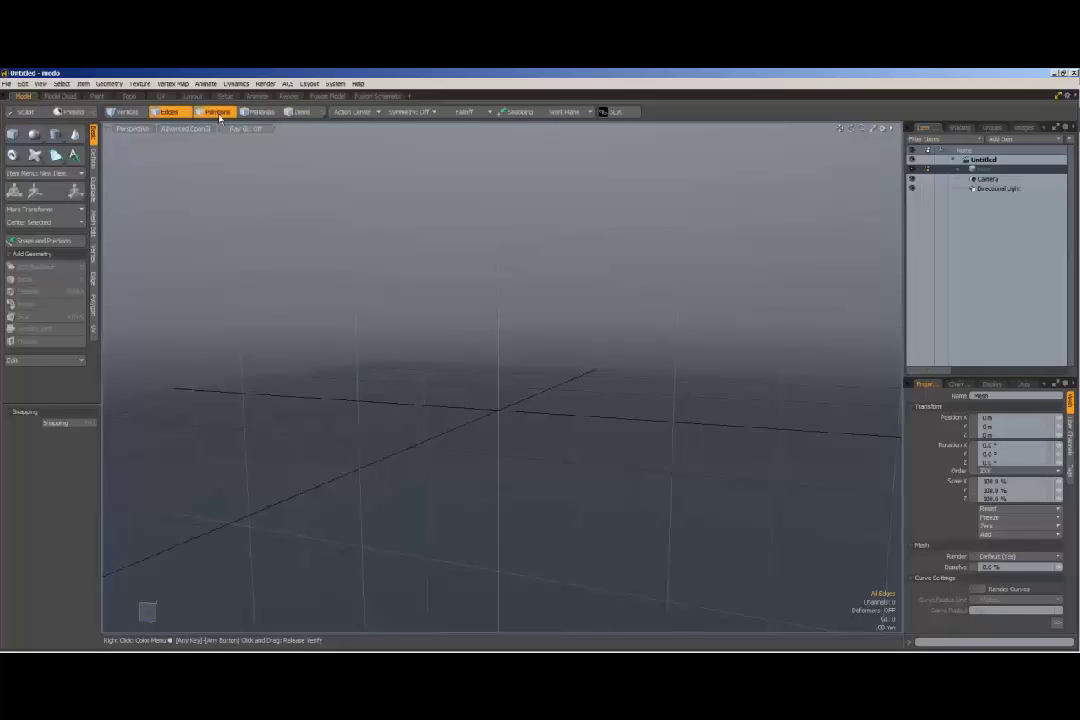
pyautogui.click(302, 112)
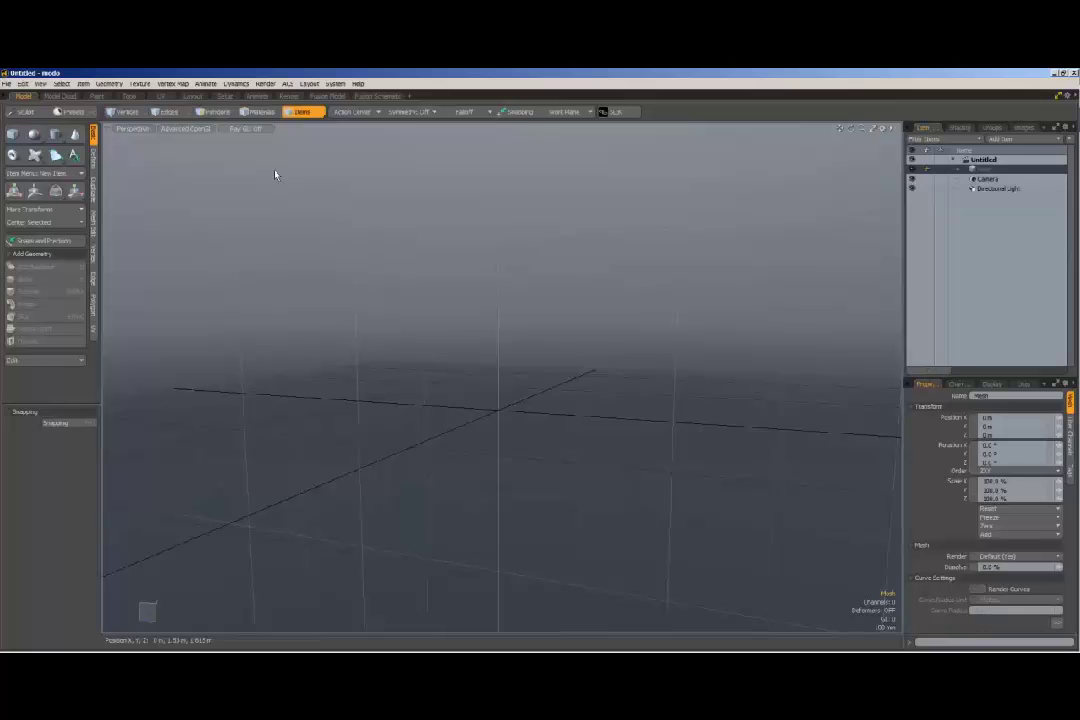
pyautogui.click(122, 111)
pyautogui.click(168, 112)
pyautogui.click(215, 112)
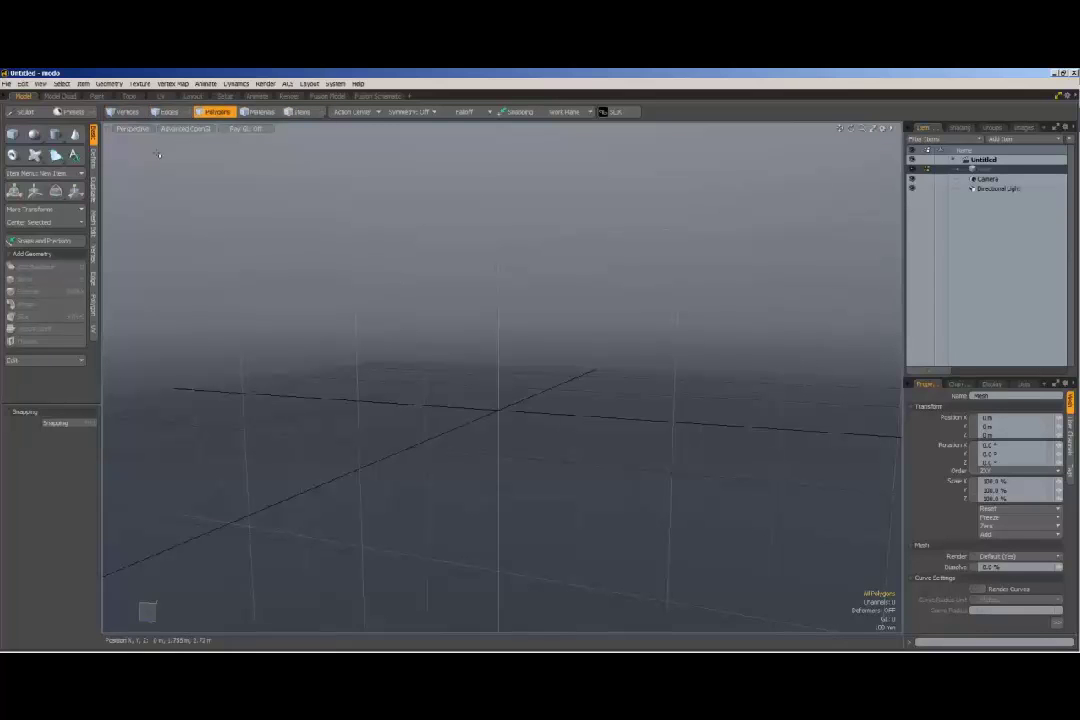
pyautogui.click(122, 111)
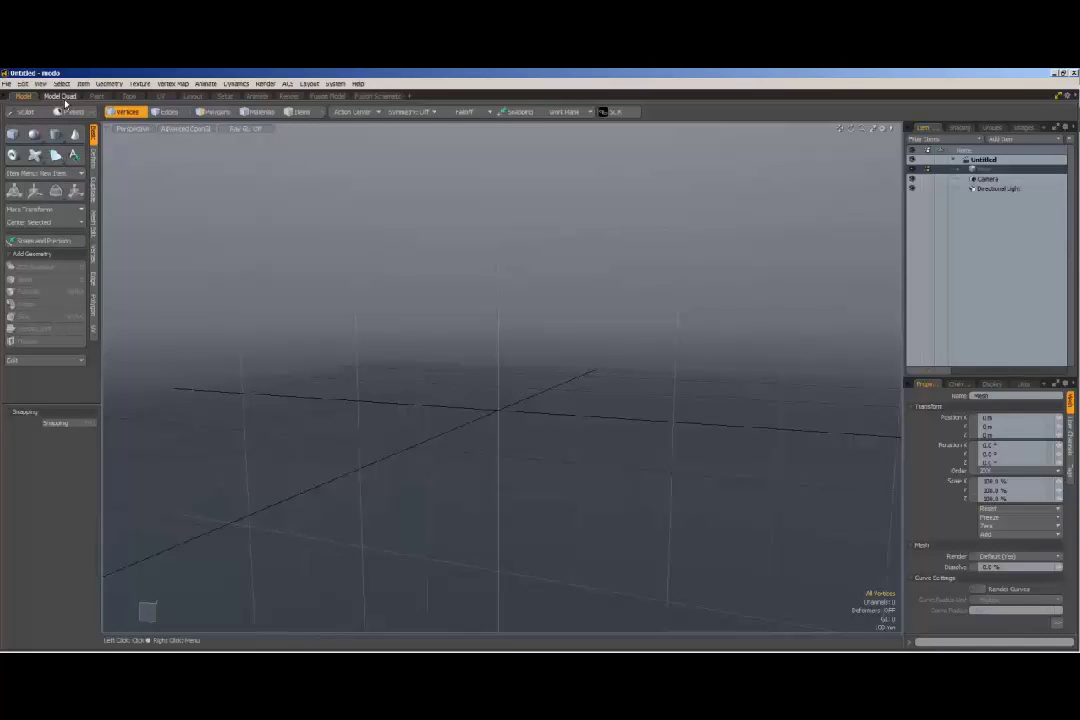
# Compare the tools offered in the Model Quad, Paint, Topo and Render layouts, finishing back in the Model layout.
pyautogui.click(66, 97)
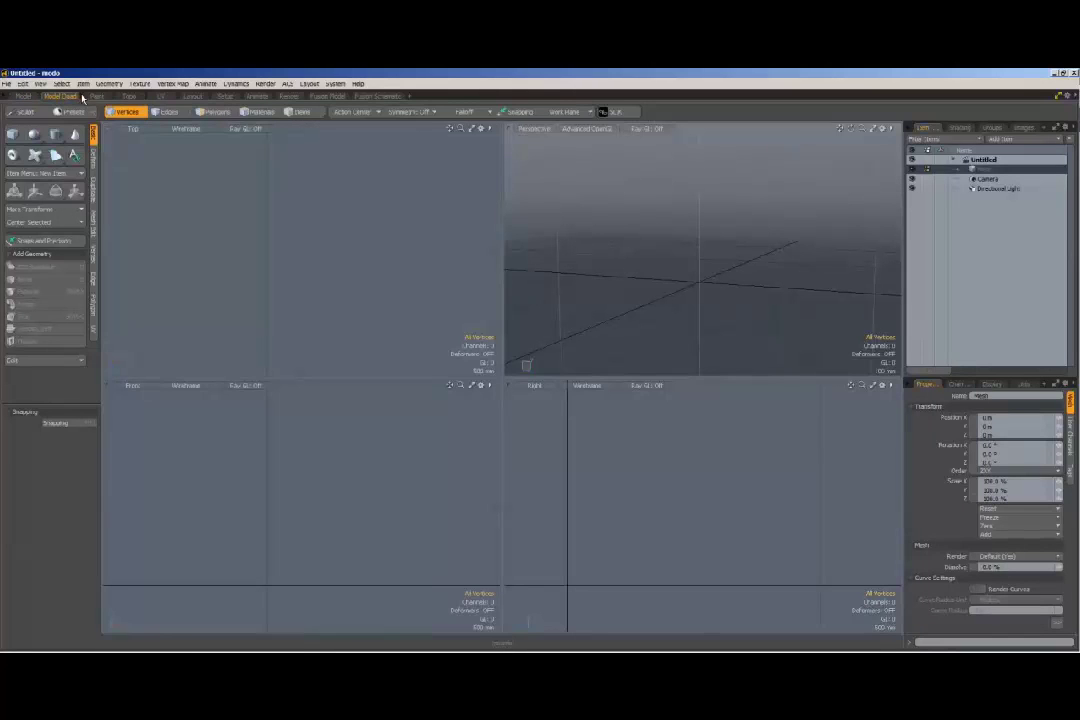
pyautogui.click(98, 96)
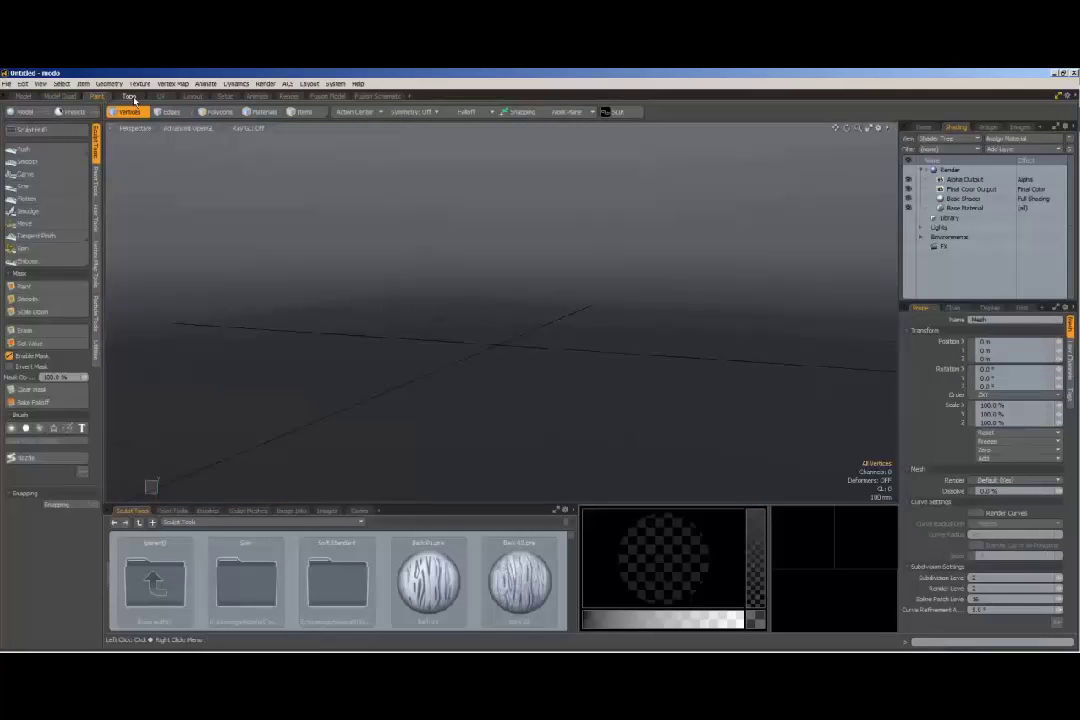
pyautogui.click(132, 97)
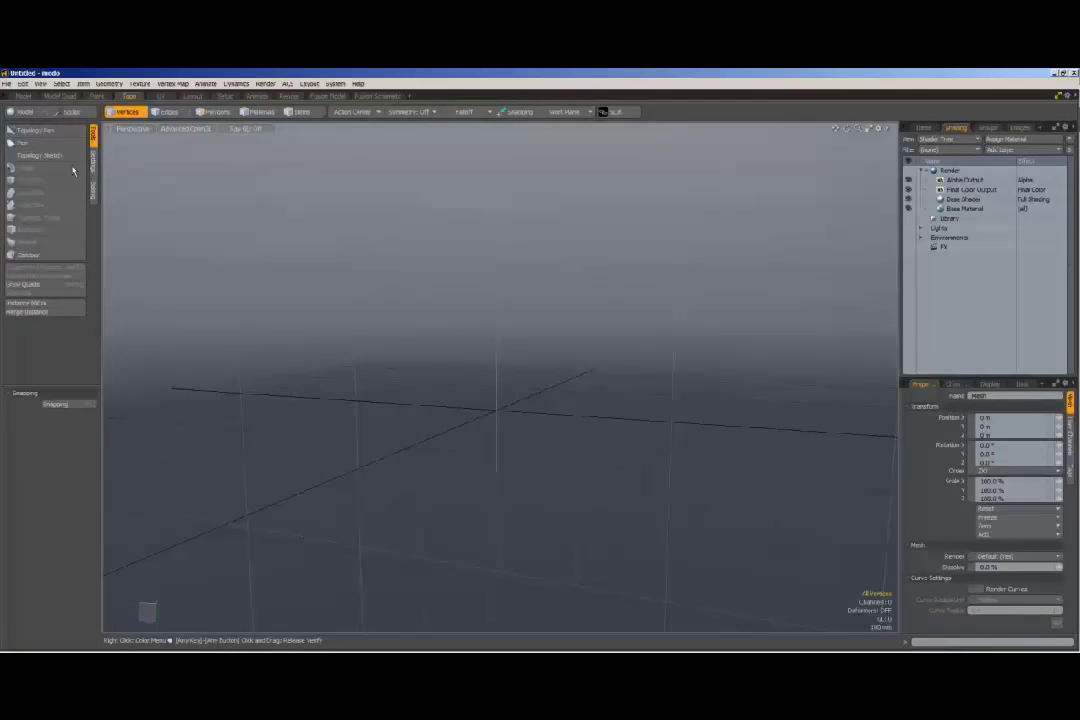
pyautogui.click(98, 96)
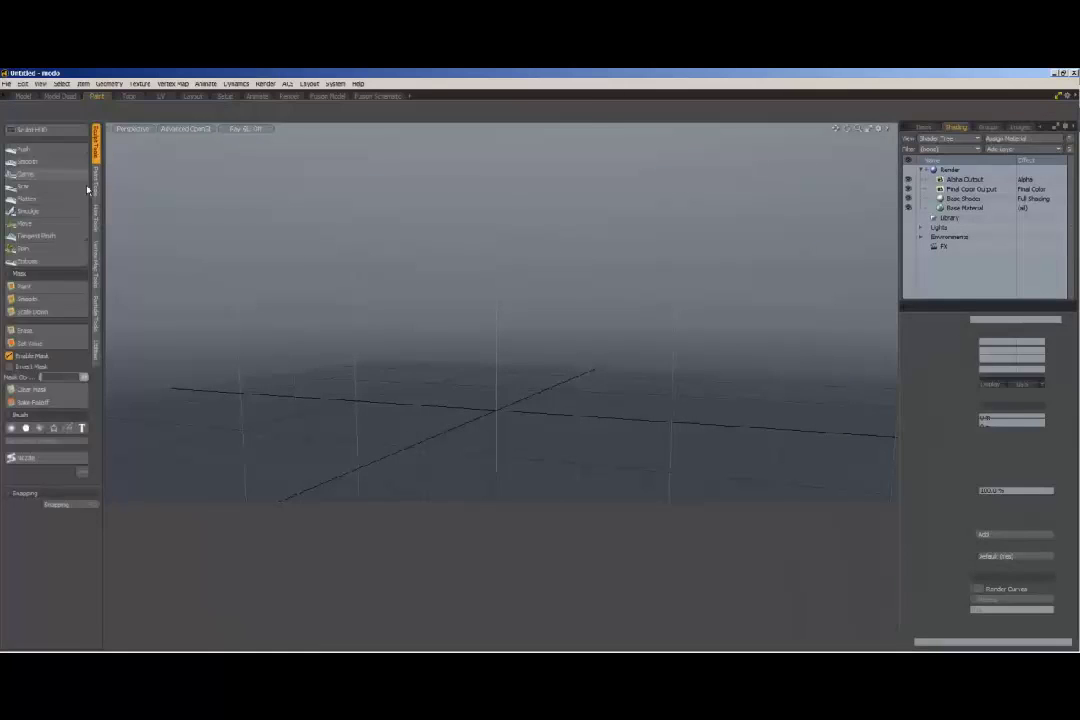
pyautogui.click(61, 97)
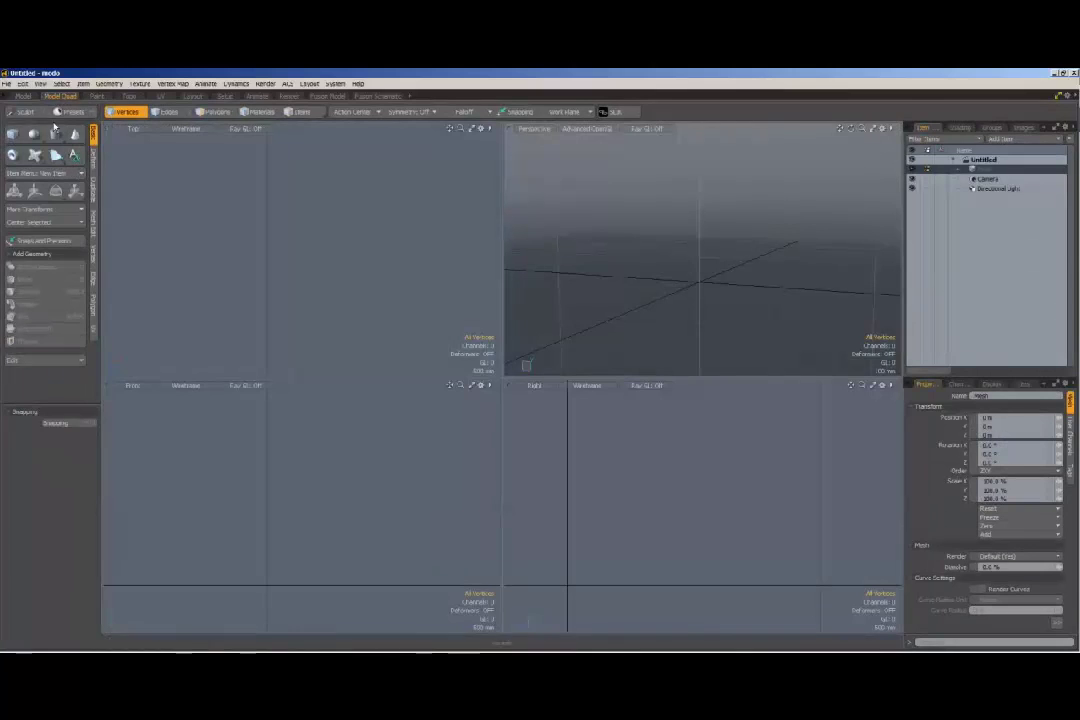
pyautogui.click(31, 98)
pyautogui.click(57, 99)
pyautogui.click(35, 97)
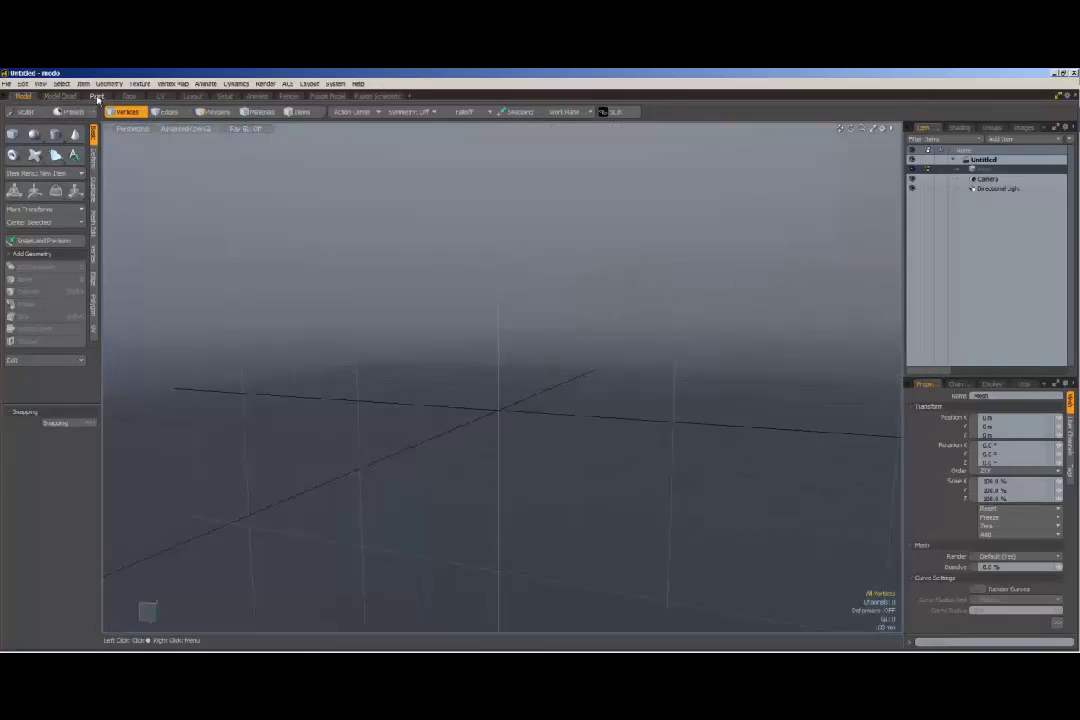
pyautogui.click(97, 97)
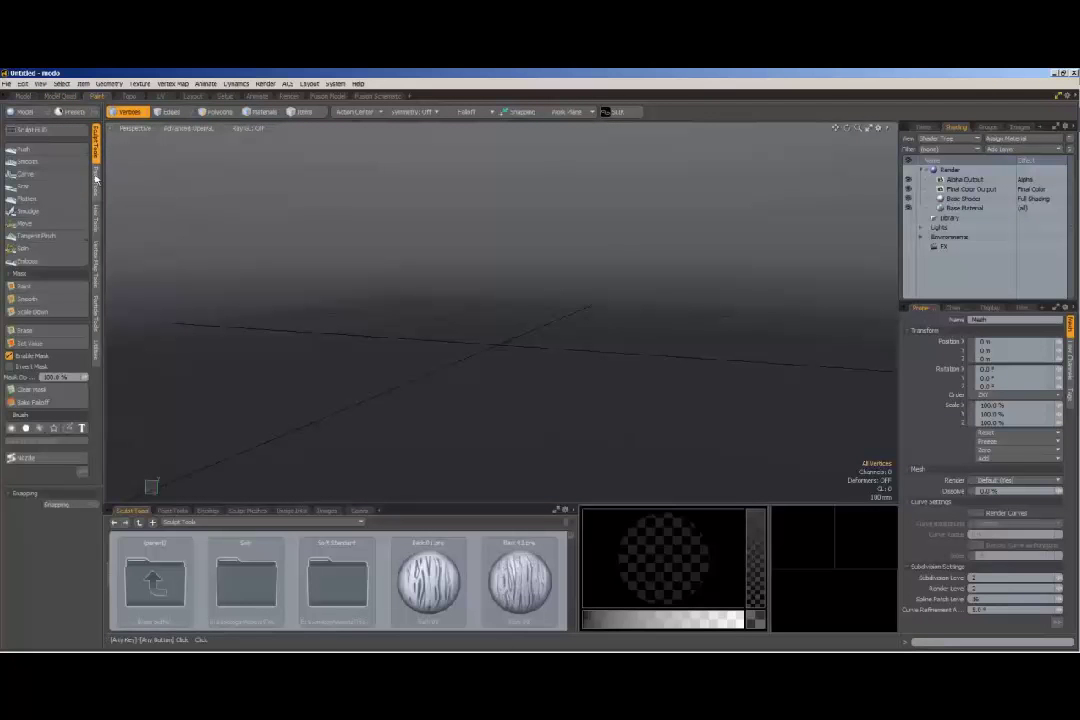
pyautogui.click(297, 98)
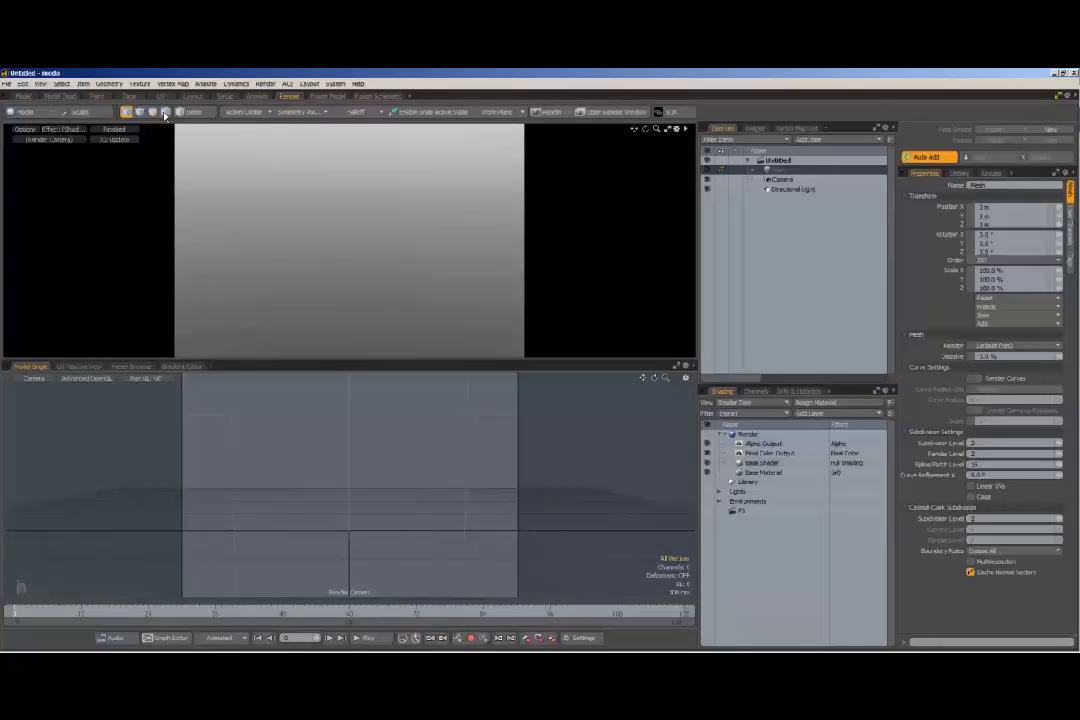
pyautogui.click(38, 97)
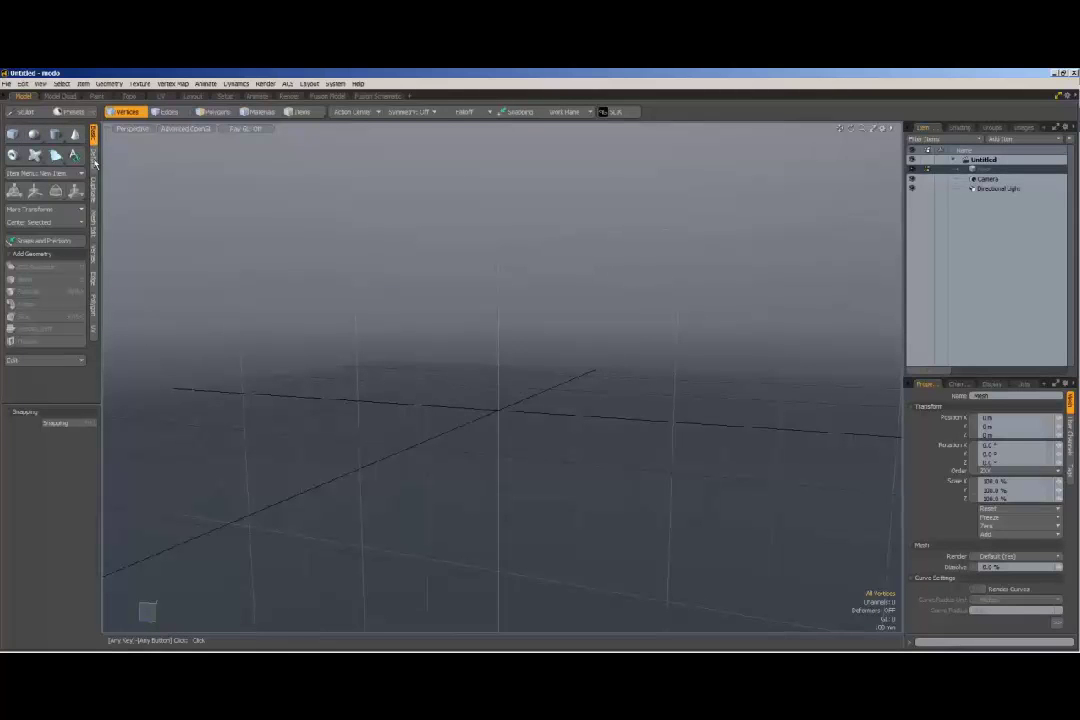
# Browse the modeling tool categories from Deform through Duplicate, Mesh Edit, Vertex, Edge, Polygon and UV, and return to Basic.
pyautogui.click(95, 160)
pyautogui.click(95, 193)
pyautogui.click(94, 227)
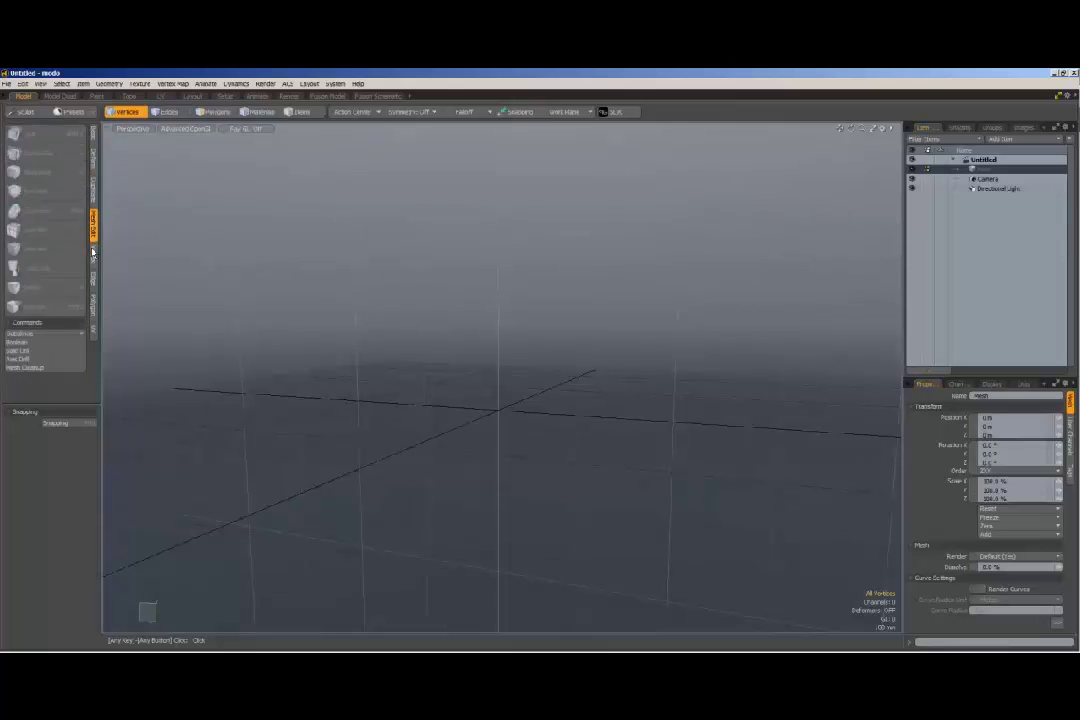
pyautogui.click(93, 255)
pyautogui.click(93, 279)
pyautogui.click(93, 305)
pyautogui.click(93, 330)
pyautogui.click(94, 133)
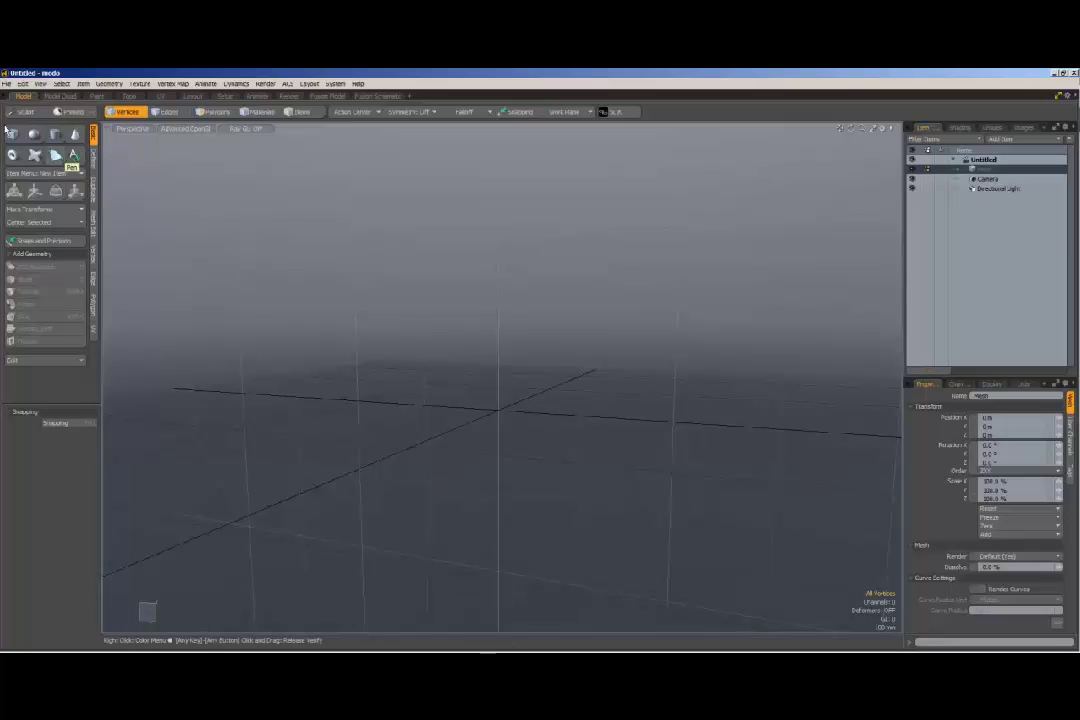
# Examine the individual tools in the Deform, Duplicate, Mesh Edit, Vertex, Edge, Polygon and UV categories, finishing on the UV tools.
pyautogui.click(93, 160)
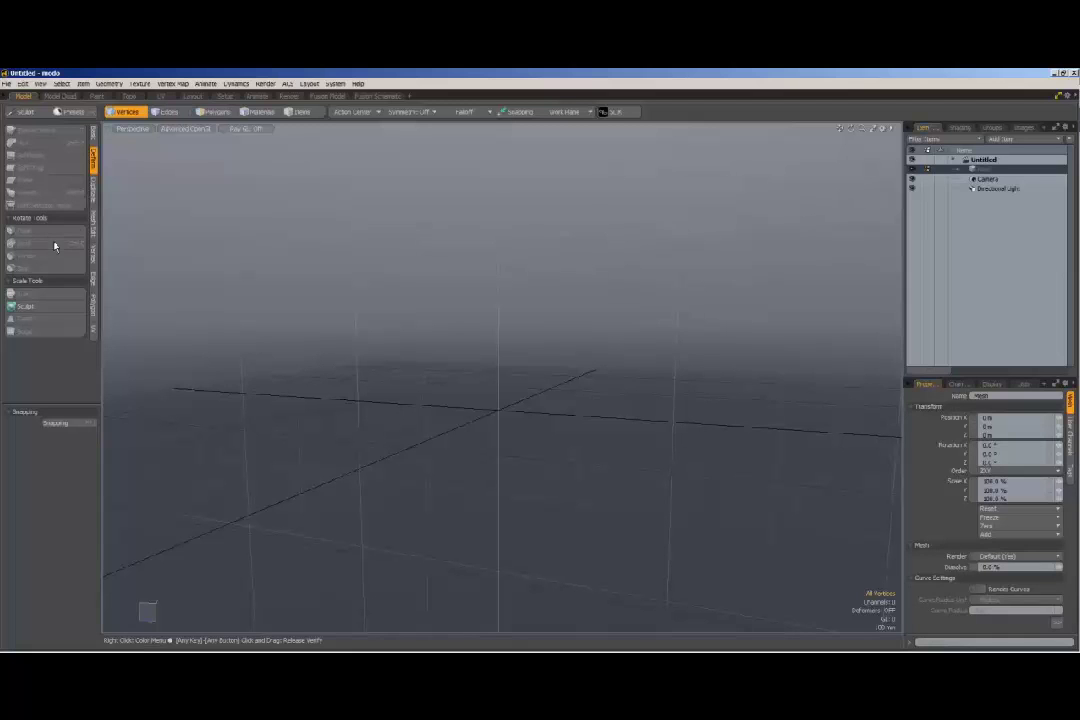
pyautogui.click(93, 190)
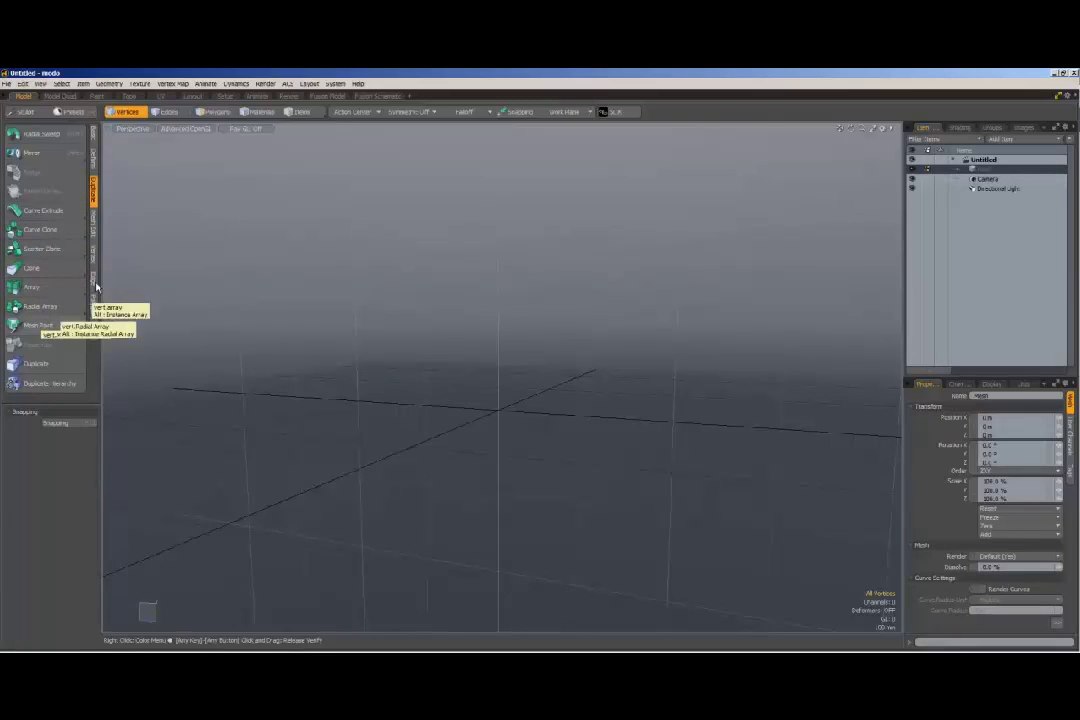
pyautogui.click(93, 228)
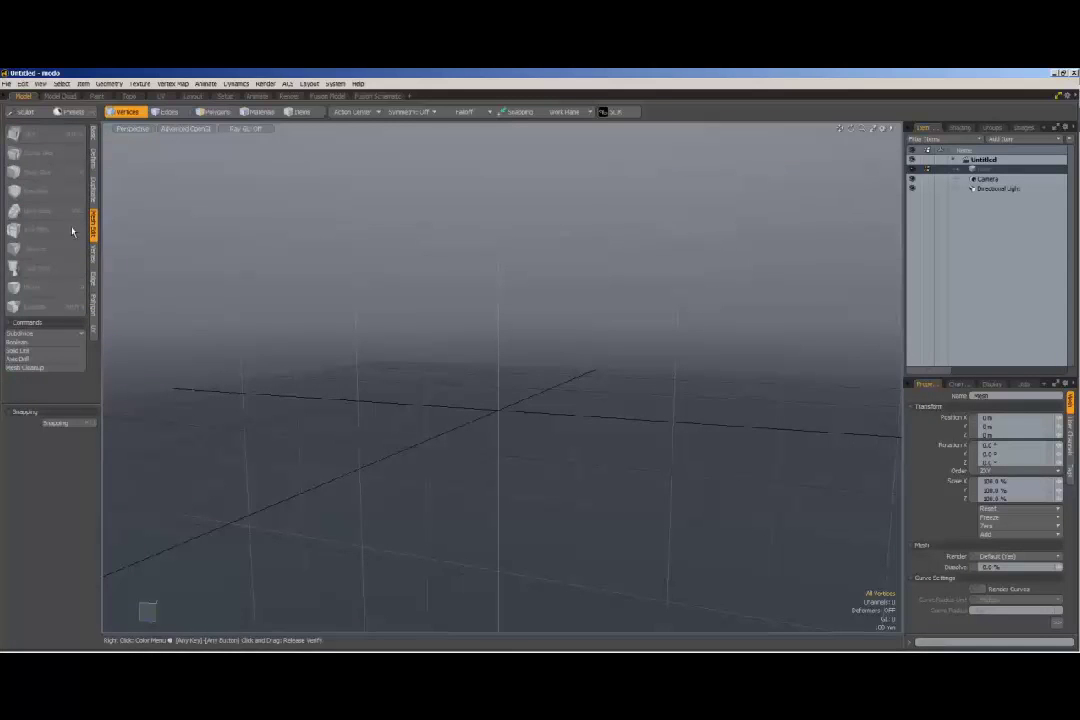
pyautogui.click(93, 254)
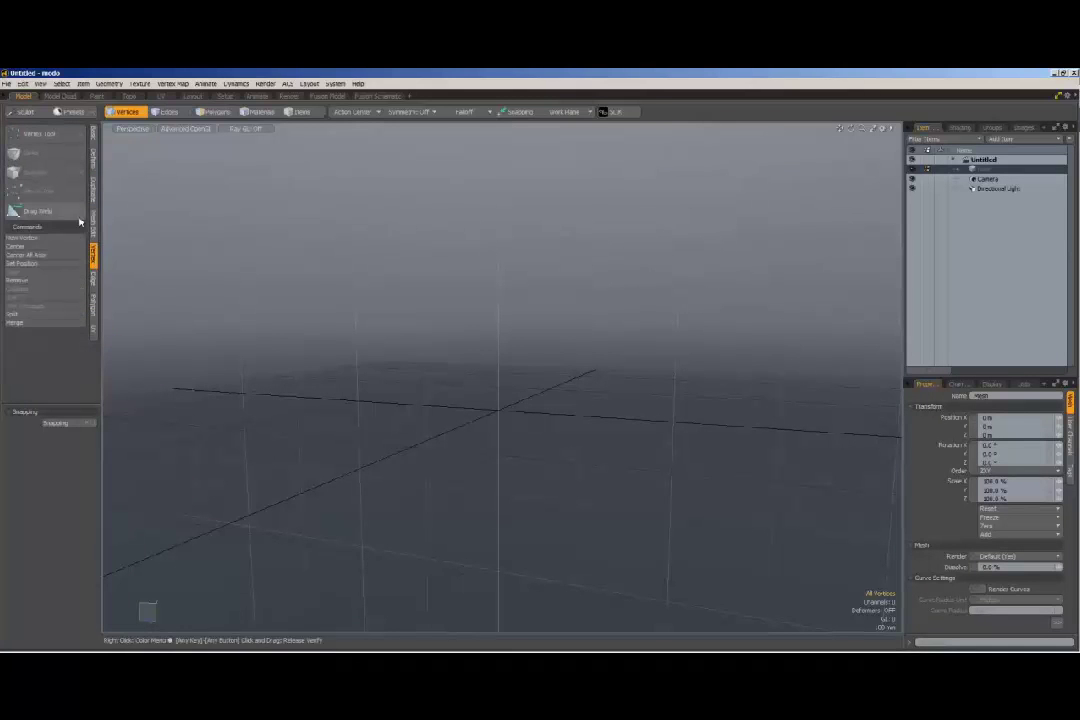
pyautogui.click(94, 282)
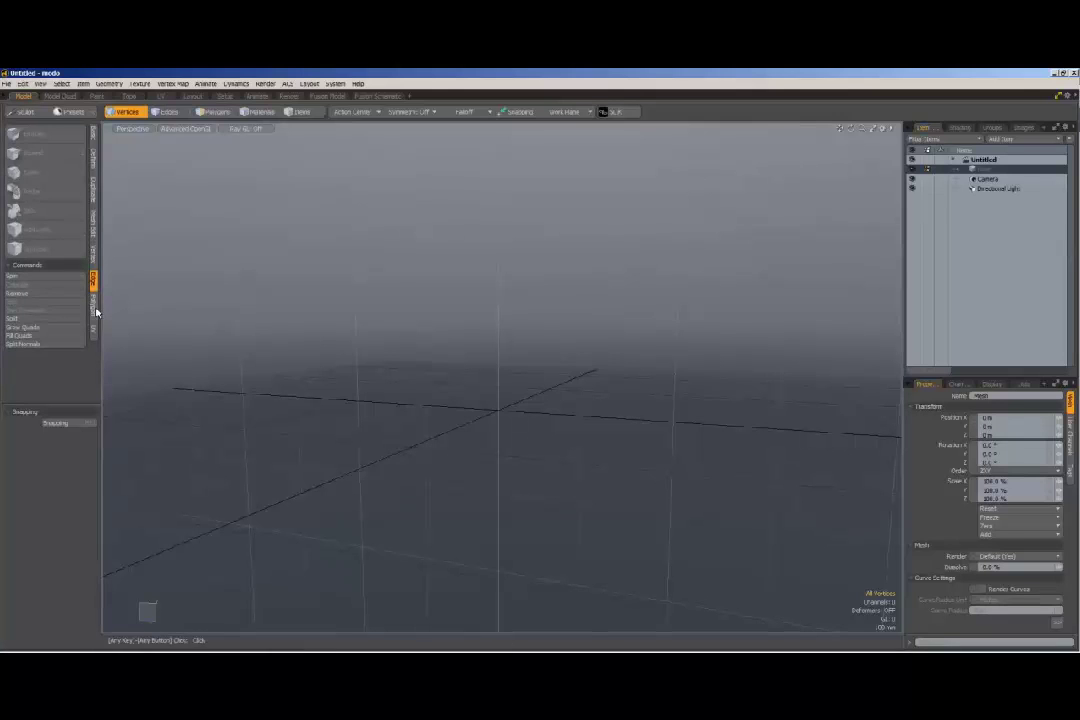
pyautogui.click(96, 313)
pyautogui.click(93, 336)
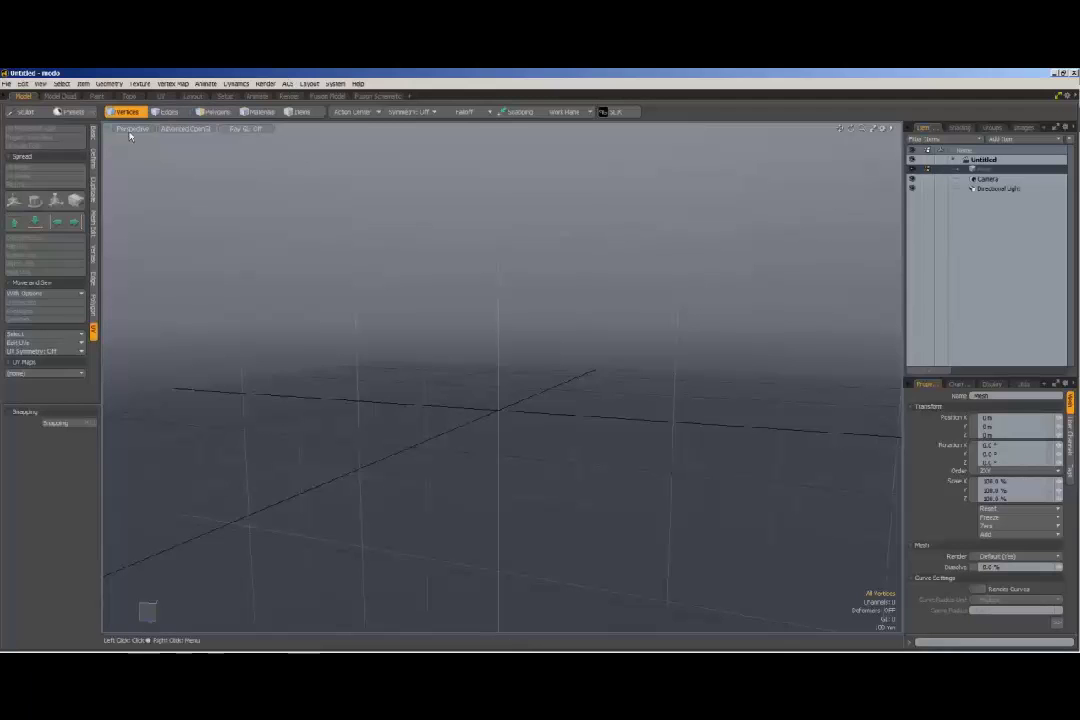
# Return to the Basic modeling tools and widen the area holding the item list and properties.
pyautogui.click(95, 132)
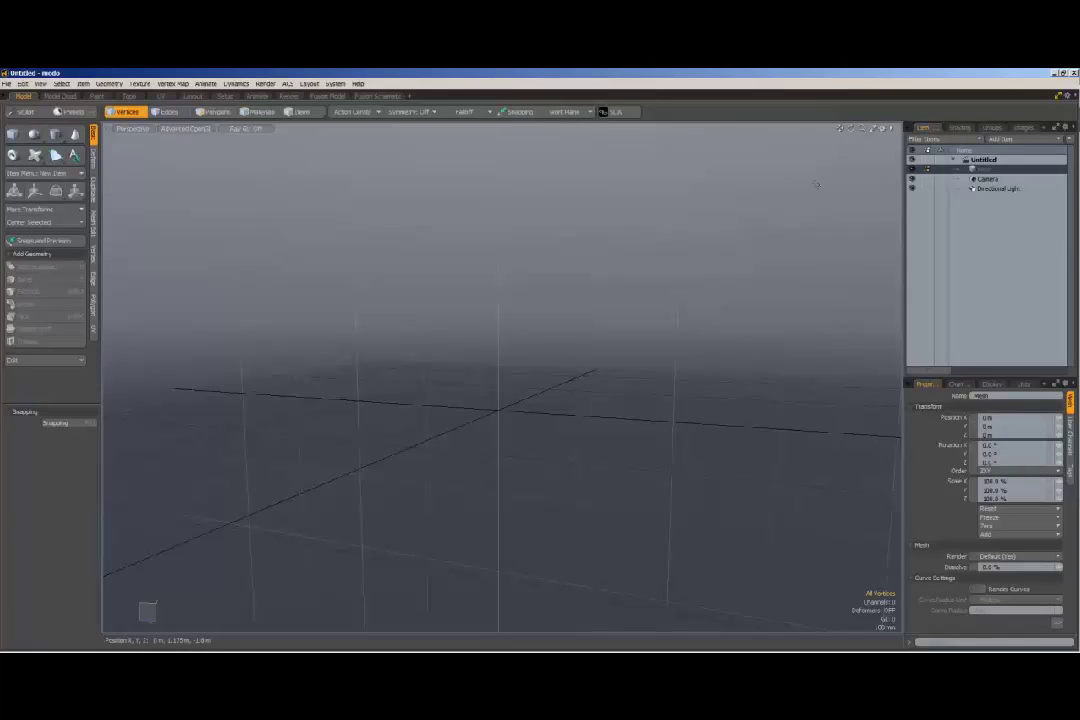
pyautogui.moveTo(840, 129); pyautogui.dragTo(790, 172)
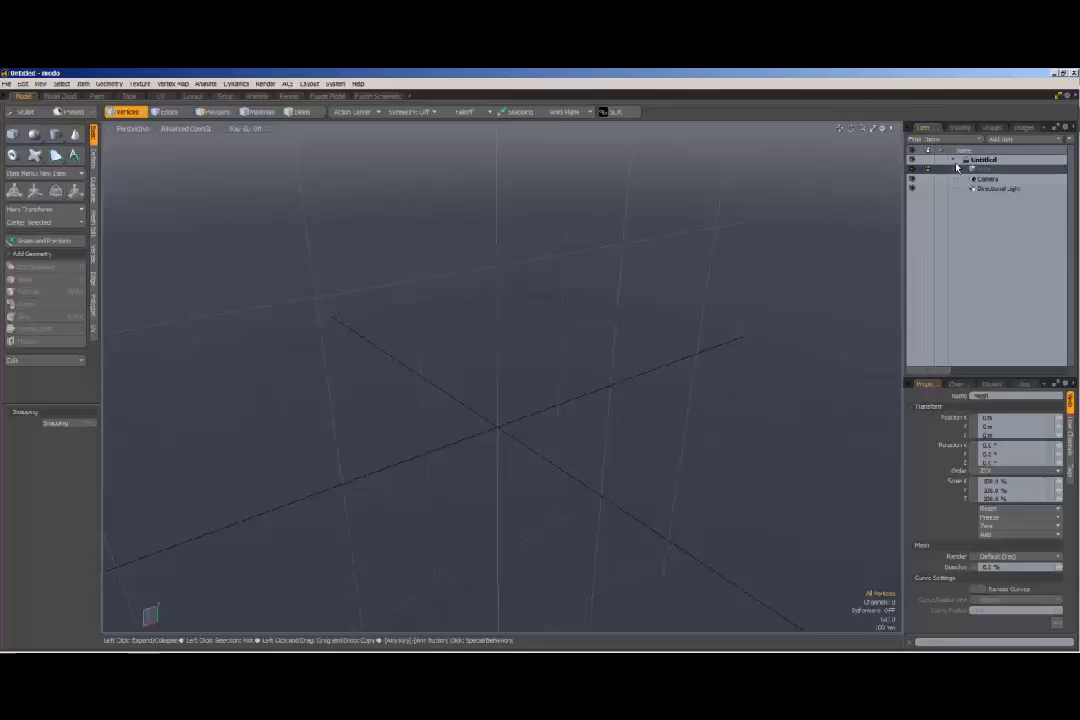
pyautogui.moveTo(905, 171); pyautogui.dragTo(833, 171)
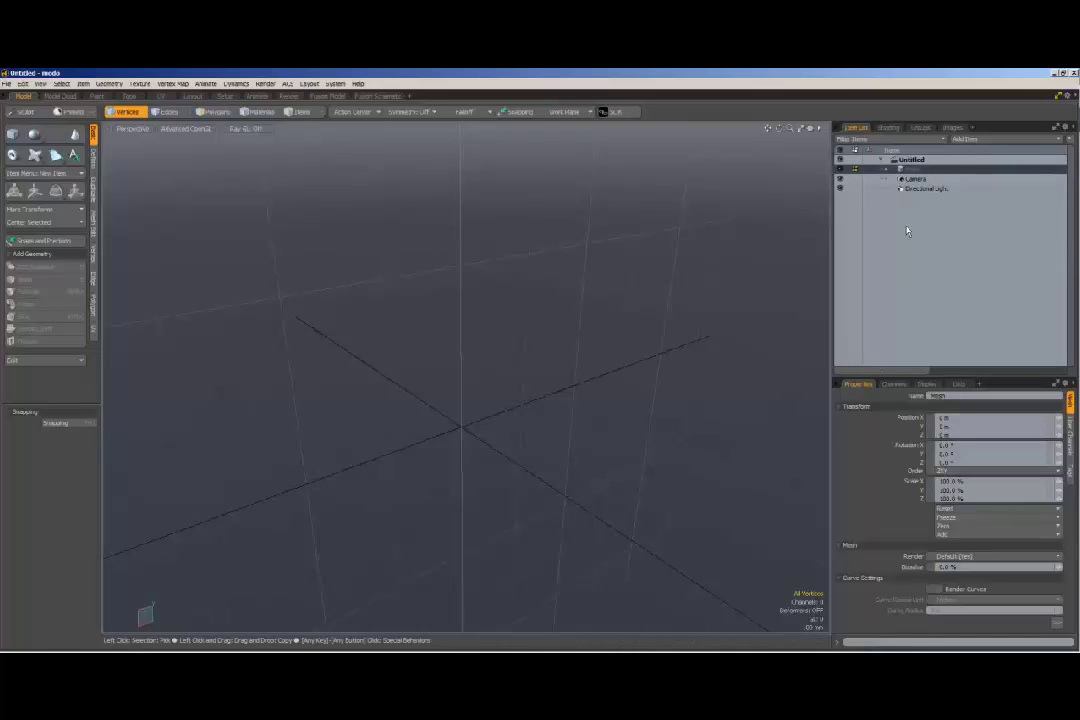
# Look through the Shading, Groups and Images lists and return to the Item List.
pyautogui.click(889, 129)
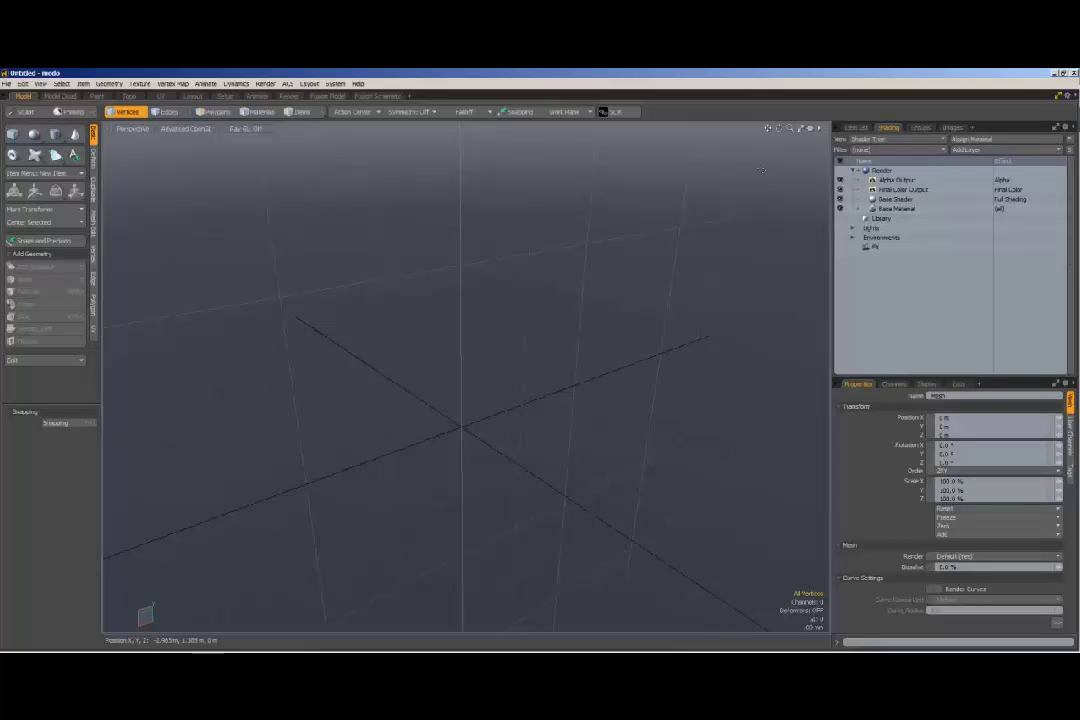
pyautogui.click(920, 128)
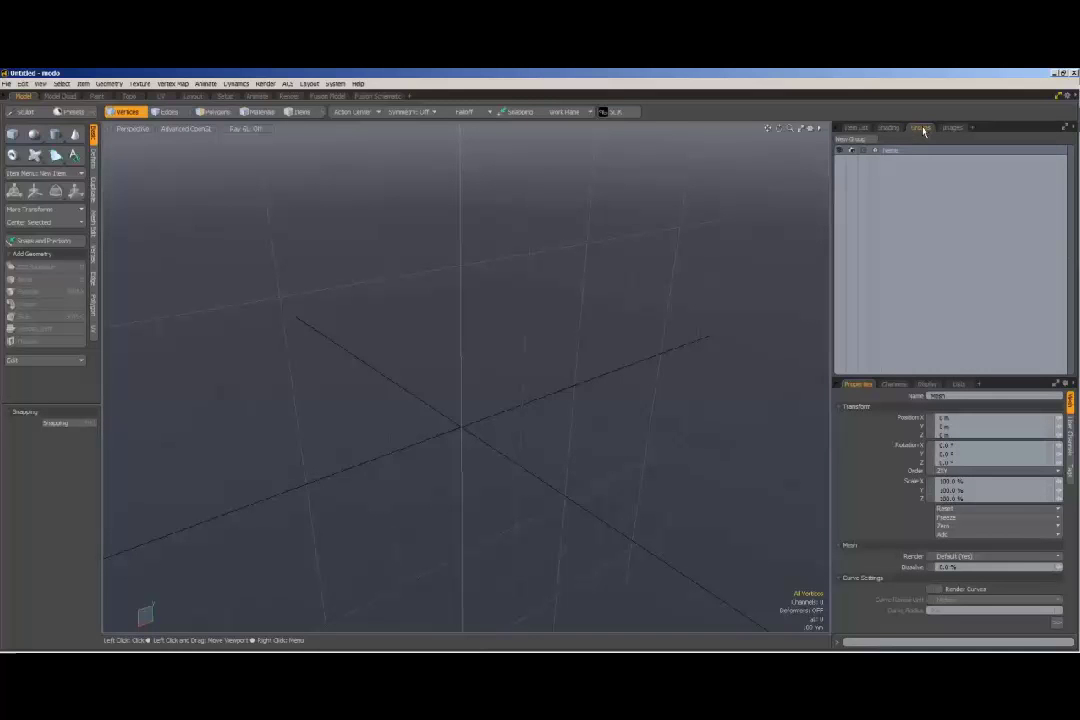
pyautogui.click(952, 128)
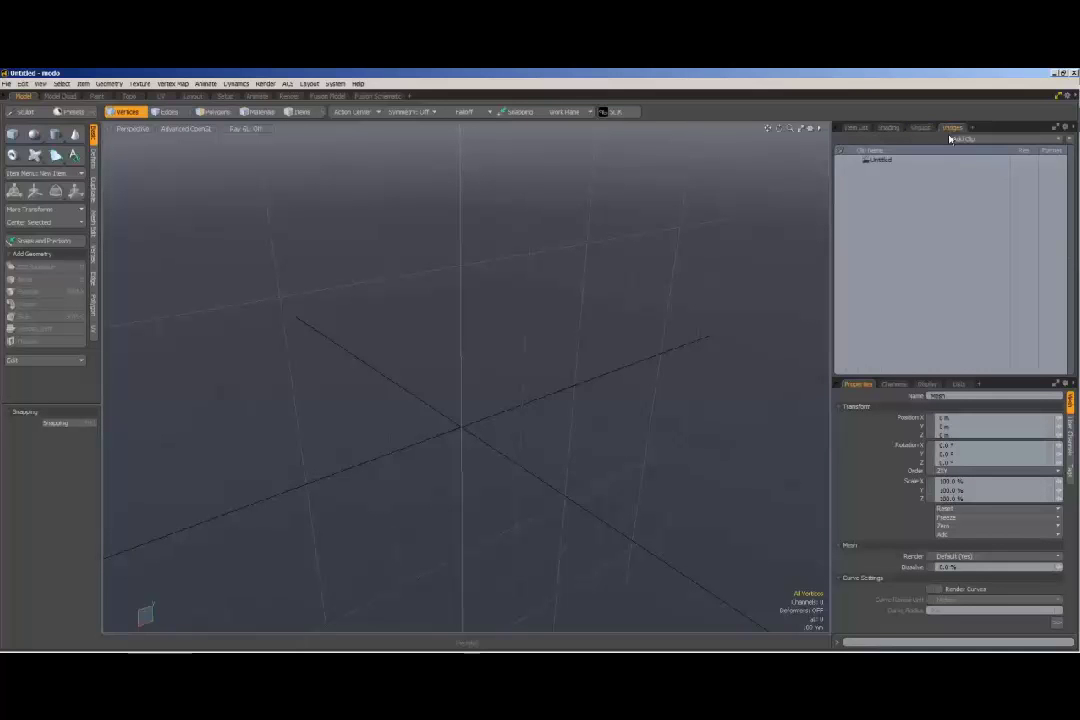
pyautogui.click(855, 128)
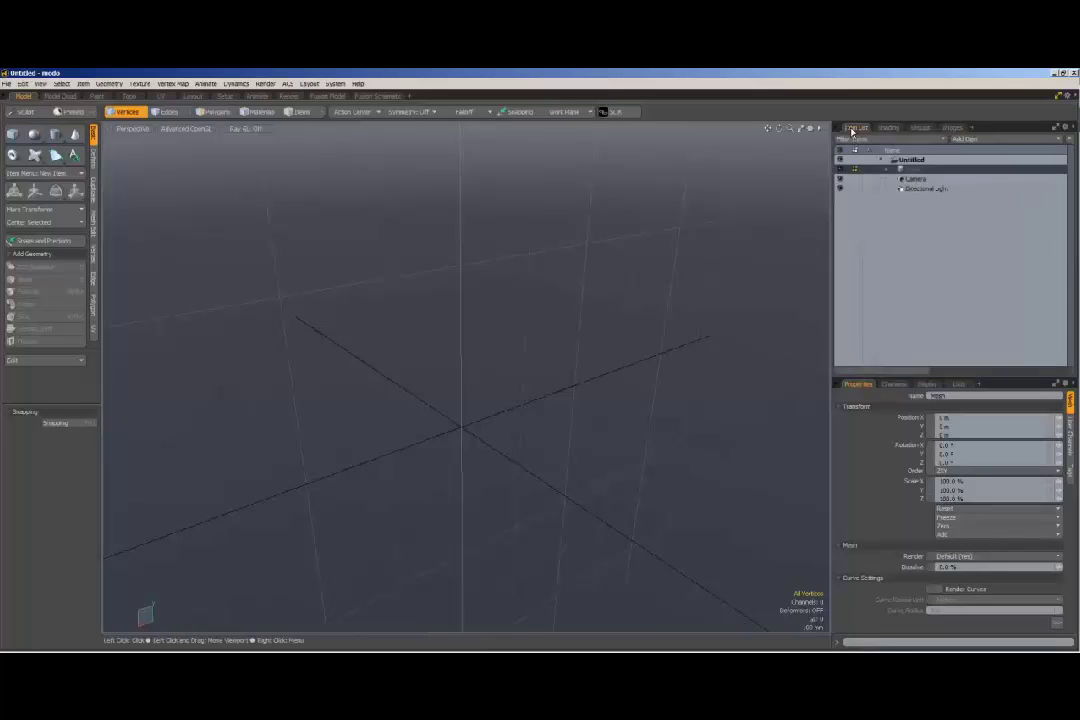
pyautogui.click(887, 128)
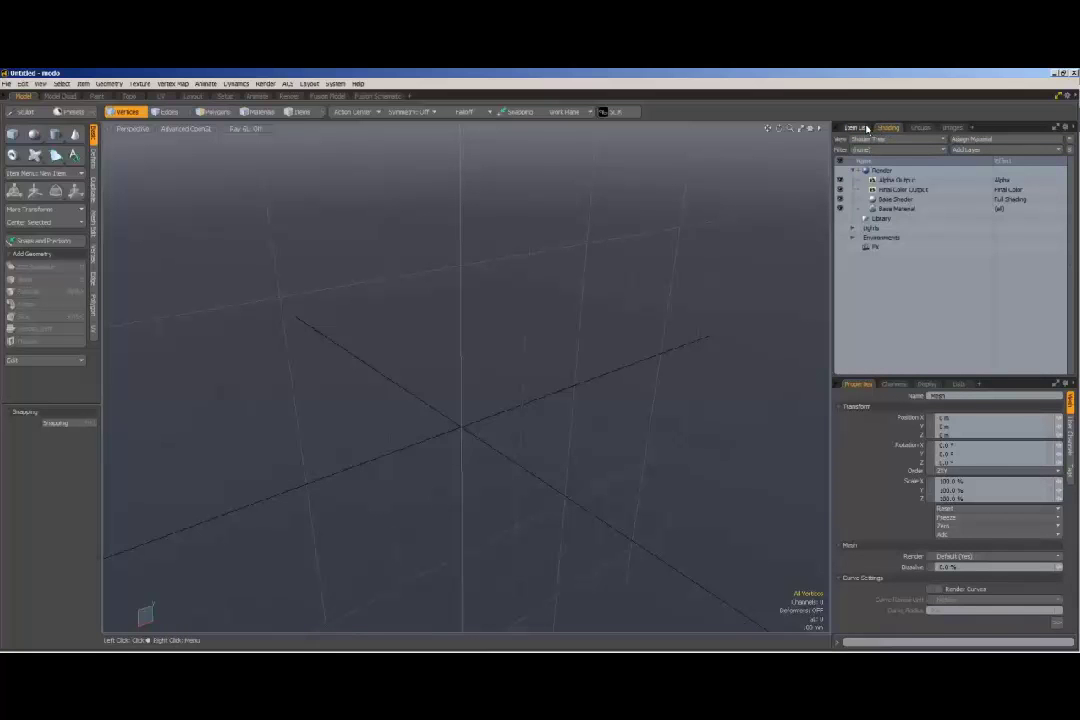
pyautogui.click(866, 130)
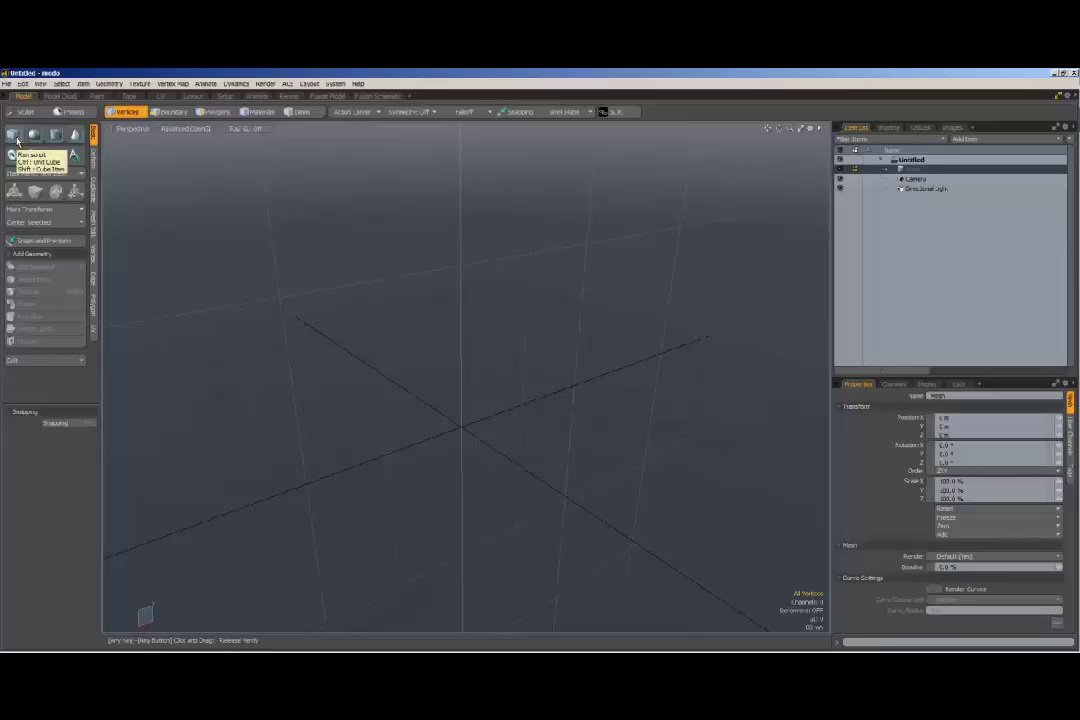
# Try drawing a box about 2.04 m by 985 mm by 1.13 m with the Cube tool, and undo it.
pyautogui.click(15, 137)
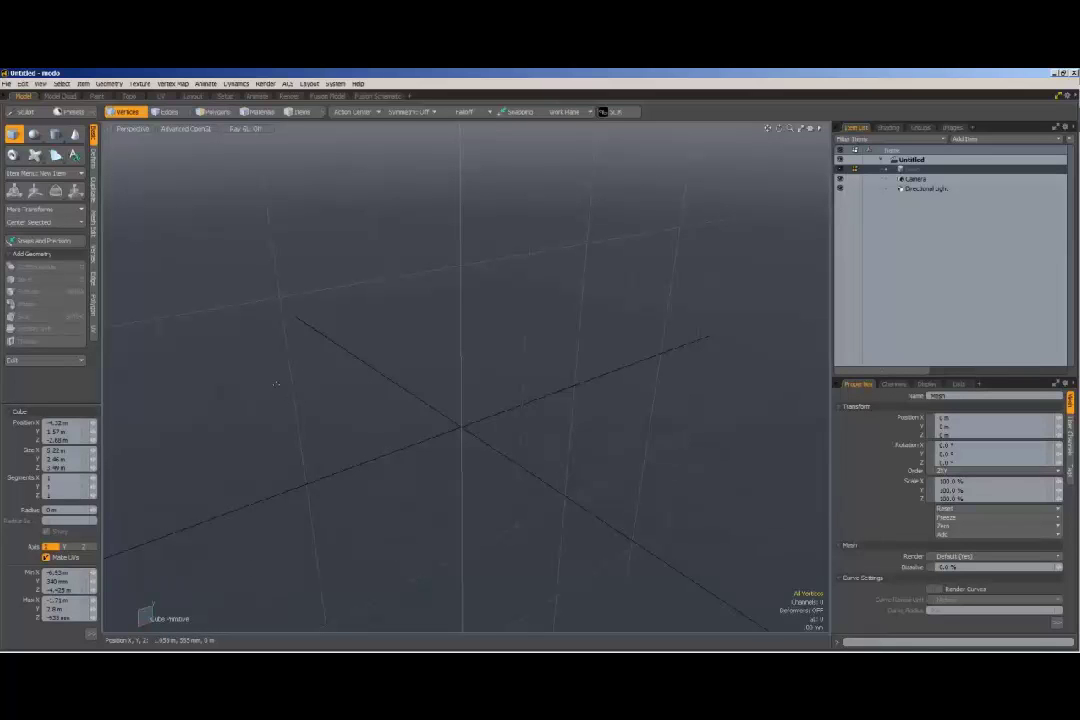
pyautogui.moveTo(293, 403)
pyautogui.mouseDown()
pyautogui.moveTo(312, 560)
pyautogui.moveTo(568, 443)
pyautogui.mouseUp()
pyautogui.moveTo(461, 430); pyautogui.dragTo(603, 524)
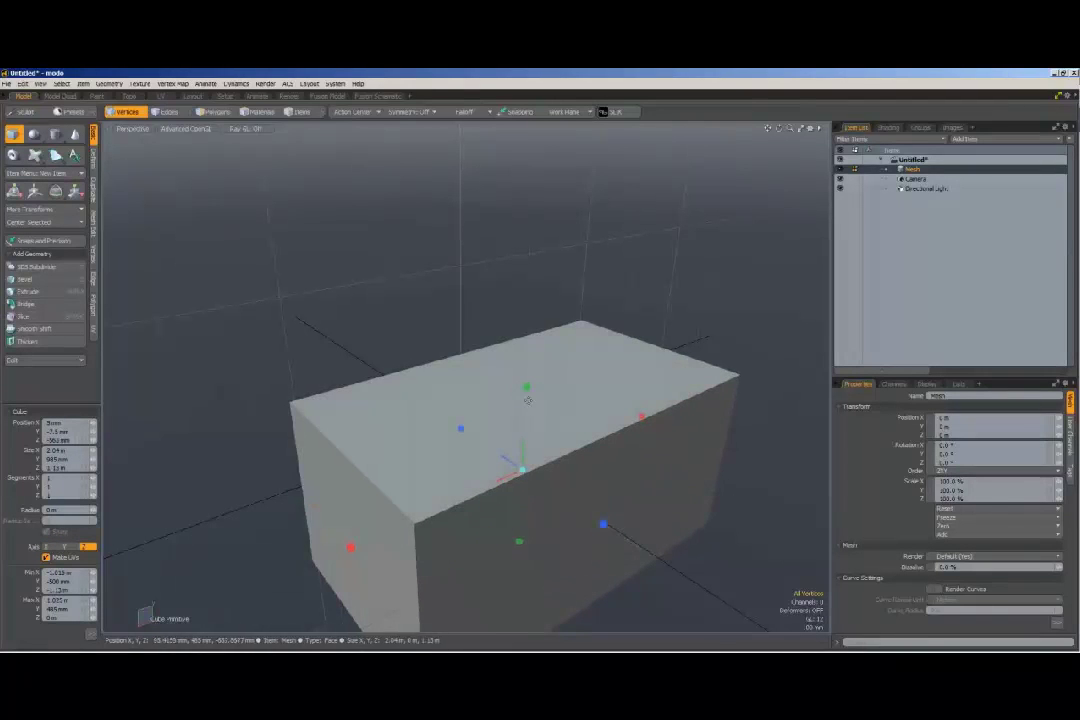
pyautogui.press('space')
pyautogui.scroll(-5, 602, 457)
pyautogui.scroll(5, 601, 458)
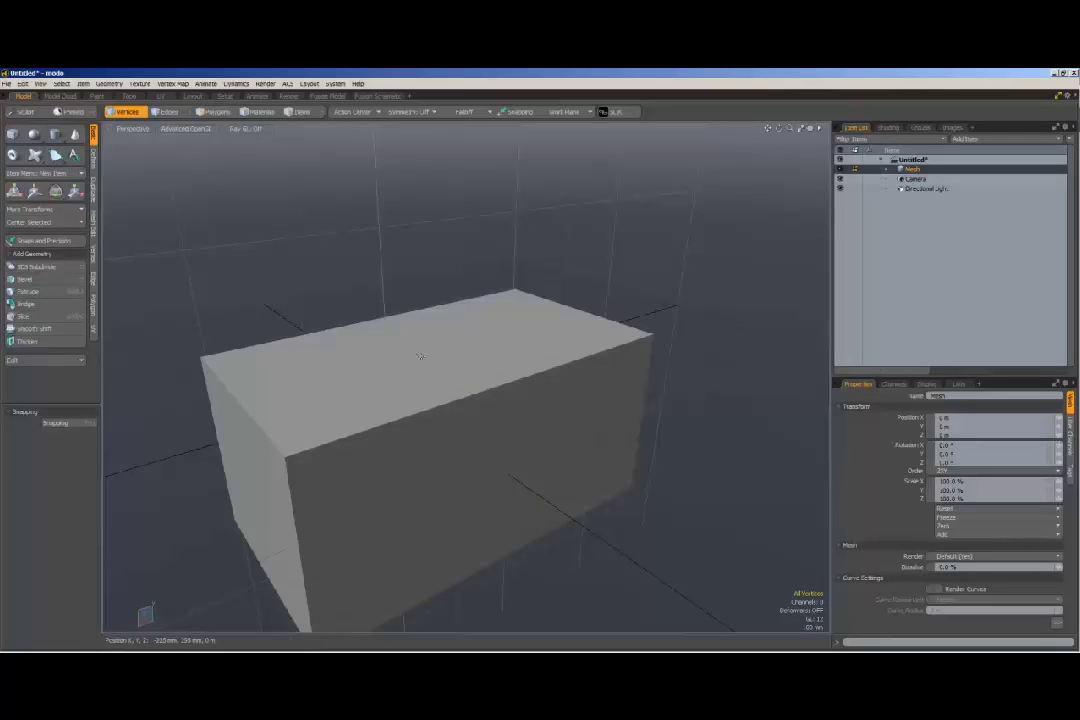
pyautogui.hotkey('ctrl', 'z')
pyautogui.hotkey('ctrl', 'z')
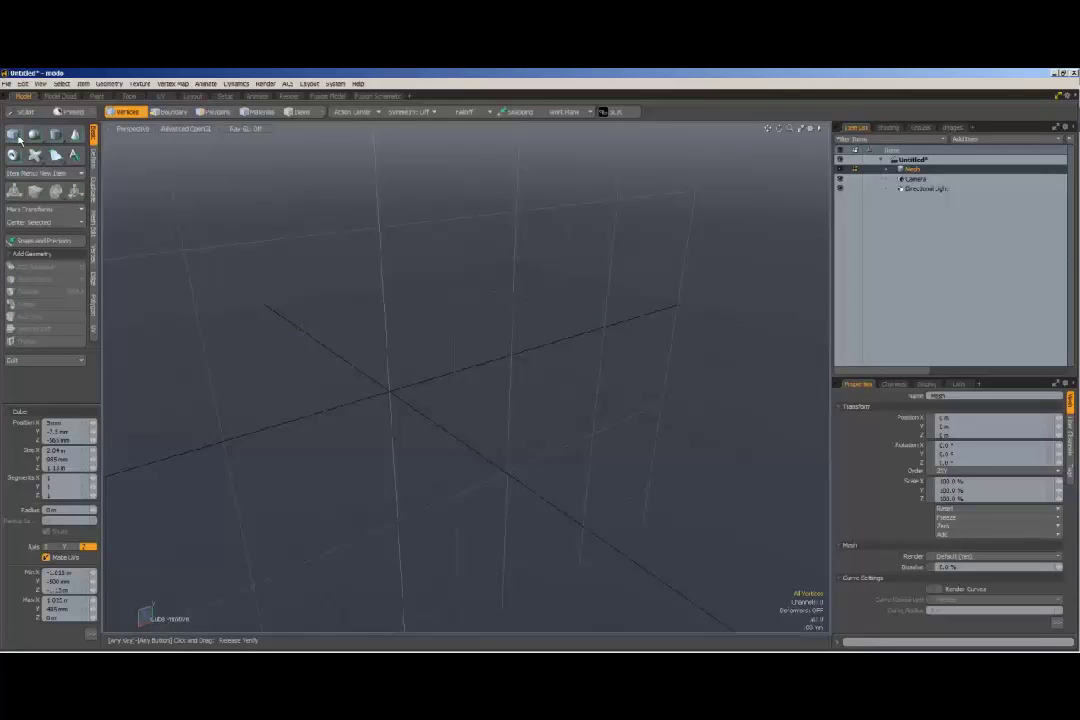
# Add a ready-made unit cube at the origin of the mesh.
pyautogui.keyDown('shift'); pyautogui.click(18, 139); pyautogui.keyUp('shift')
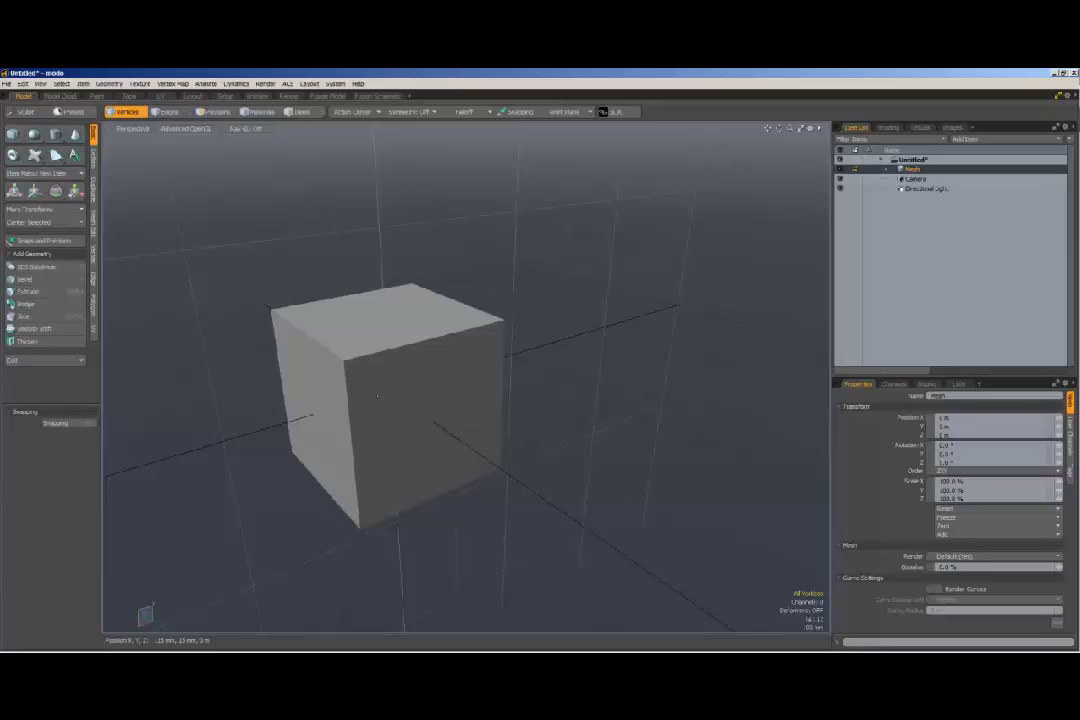
pyautogui.scroll(3, 377, 396)
pyautogui.scroll(-5, 417, 400)
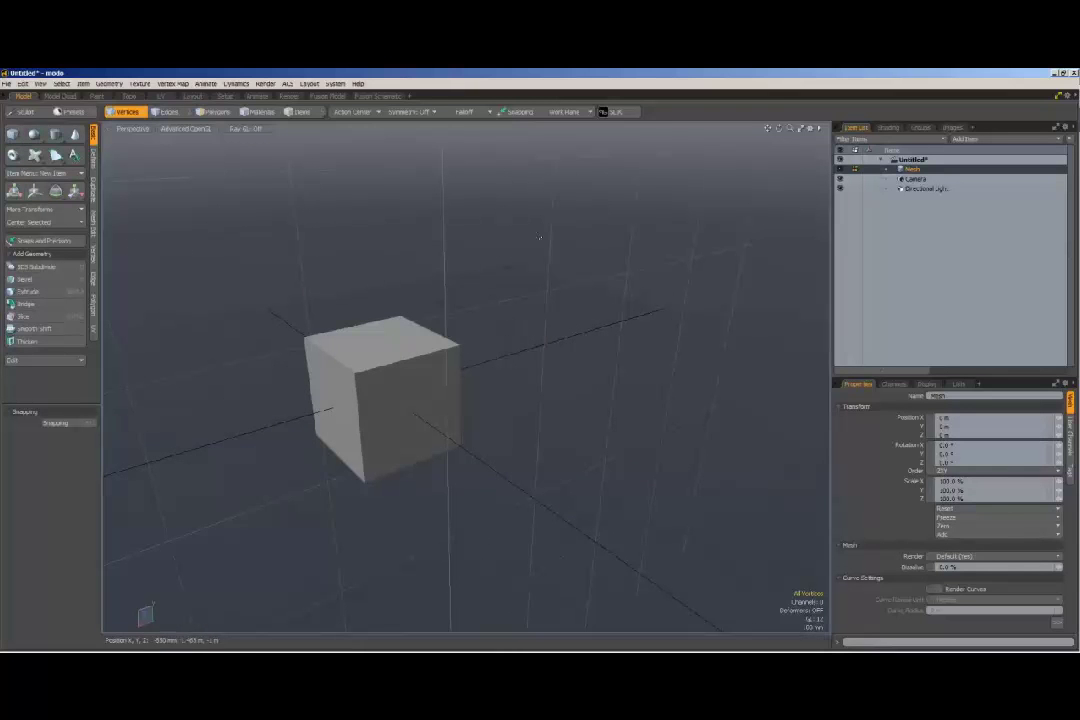
pyautogui.moveTo(780, 128); pyautogui.dragTo(810, 147)
pyautogui.scroll(4, 528, 345)
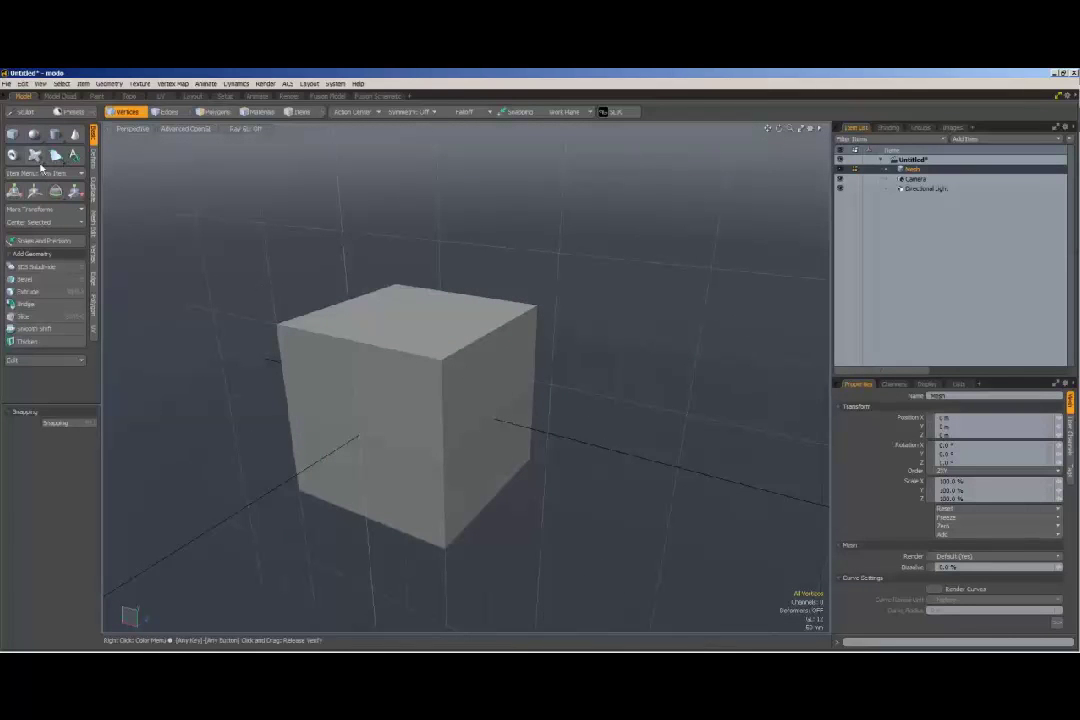
# Add a unit torus at the origin, select all its polygons and move it straight up above the cube.
pyautogui.click(35, 156)
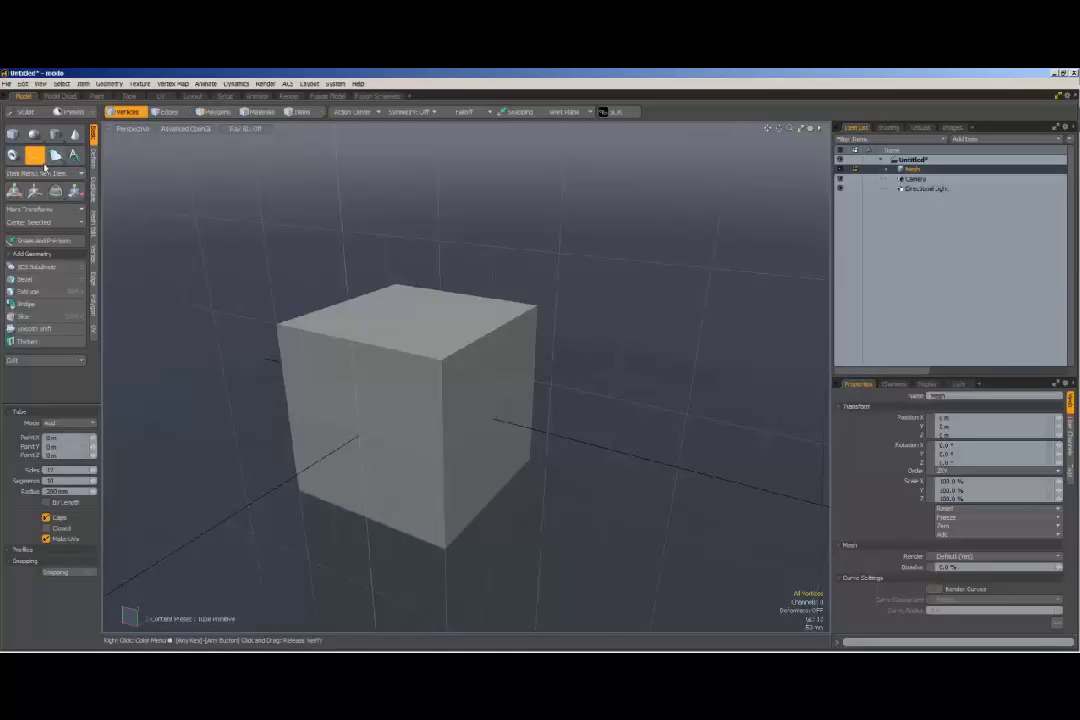
pyautogui.keyDown('shift'); pyautogui.click(18, 160); pyautogui.keyUp('shift')
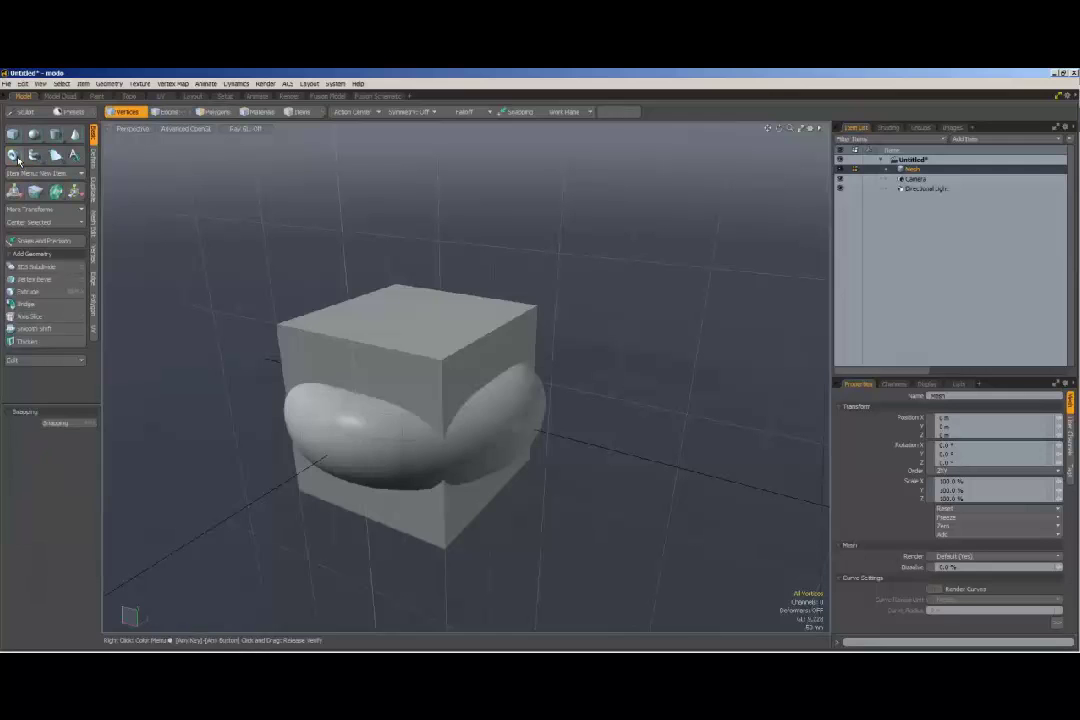
pyautogui.click(214, 113)
pyautogui.doubleClick(374, 462)
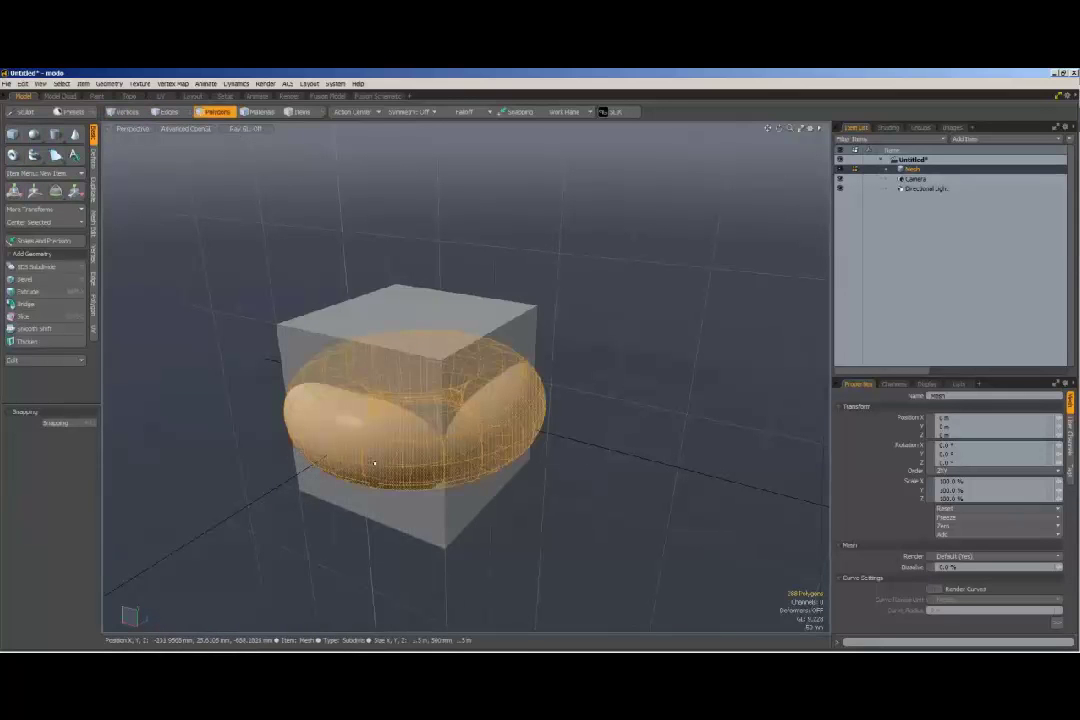
pyautogui.press('w')
pyautogui.moveTo(417, 377); pyautogui.dragTo(417, 206)
pyautogui.press('q')
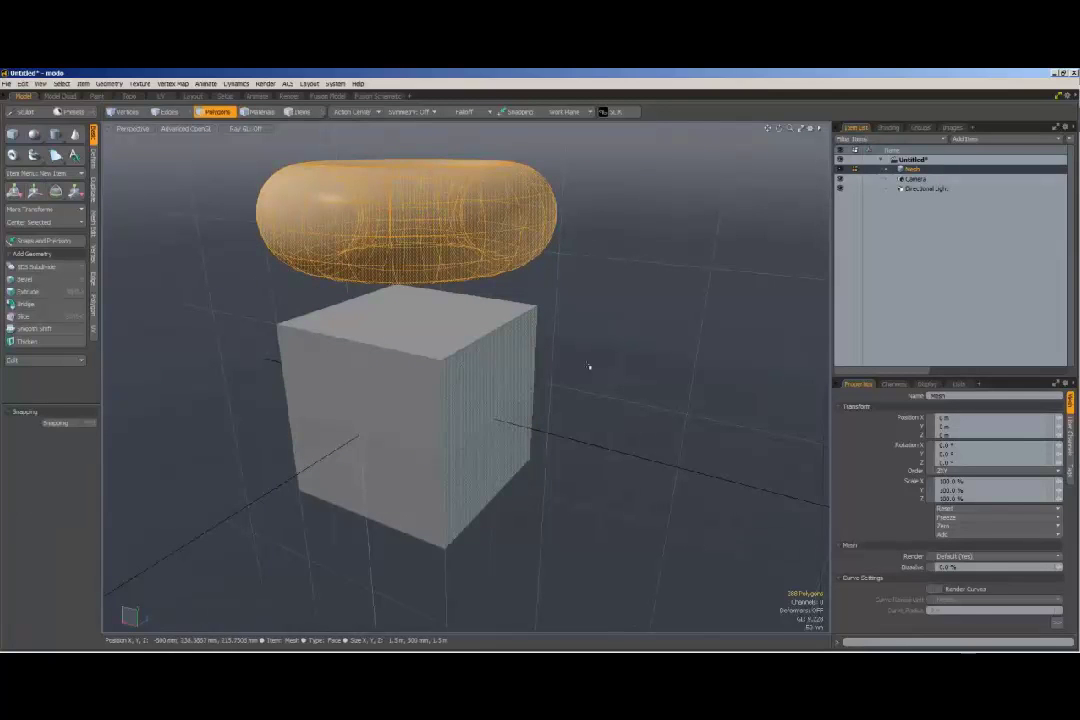
# Add a unit sphere at the origin and move the whole cube aside to uncover it.
pyautogui.click(466, 368)
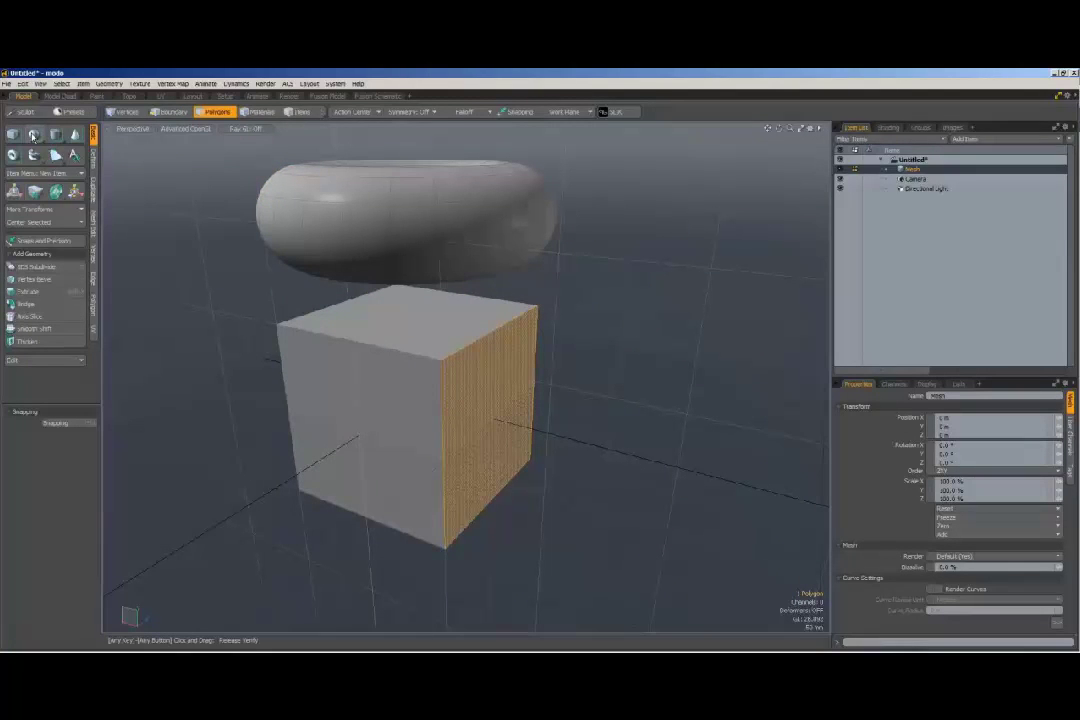
pyautogui.press('1')
pyautogui.press('2')
pyautogui.press('3')
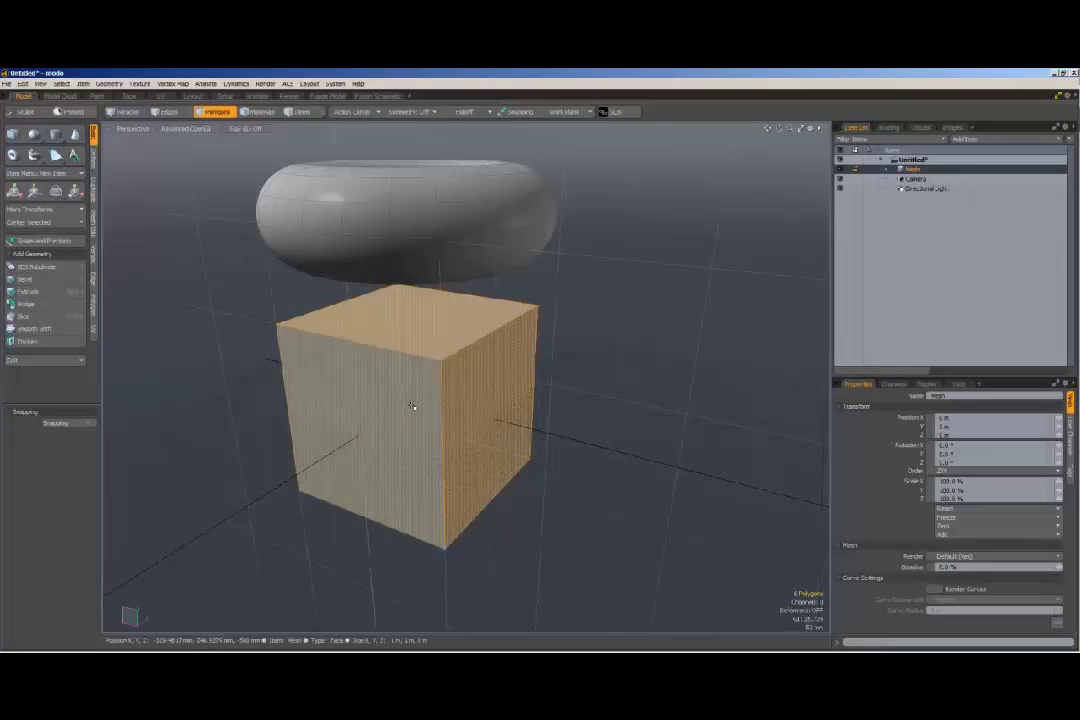
pyautogui.press('w')
pyautogui.moveTo(398, 394); pyautogui.dragTo(248, 354)
pyautogui.press('space')
pyautogui.scroll(-5, 378, 437)
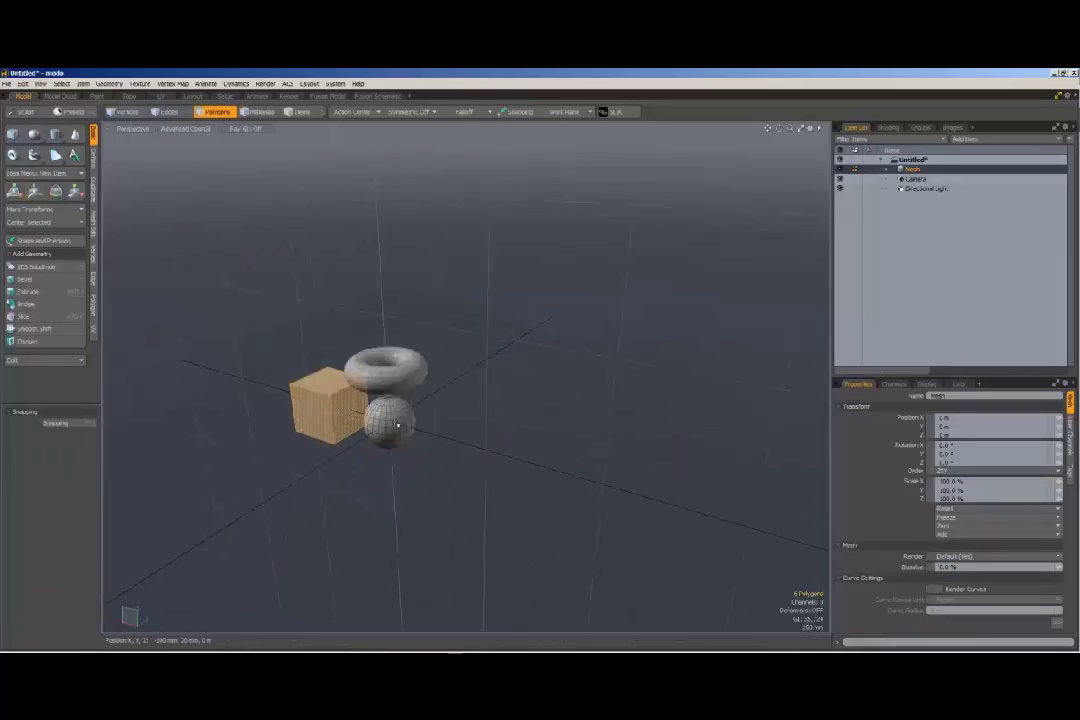
# Select all polygons of the sphere and delete it, keeping the cube and torus.
pyautogui.click(473, 417)
pyautogui.scroll(3, 704, 320)
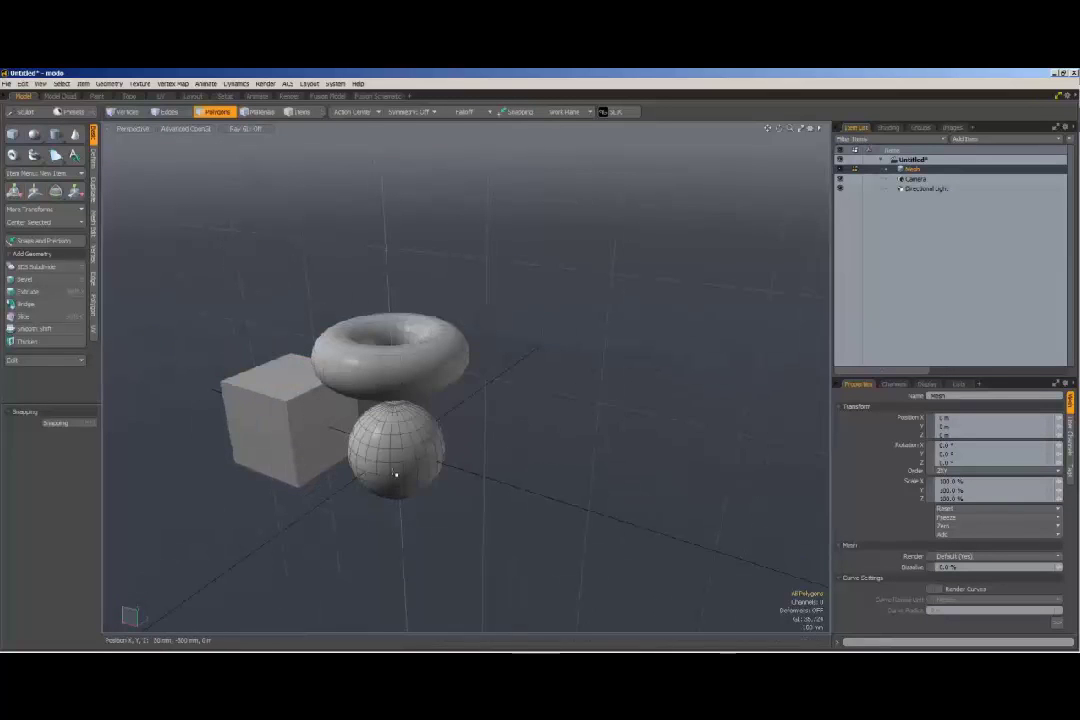
pyautogui.doubleClick(413, 455)
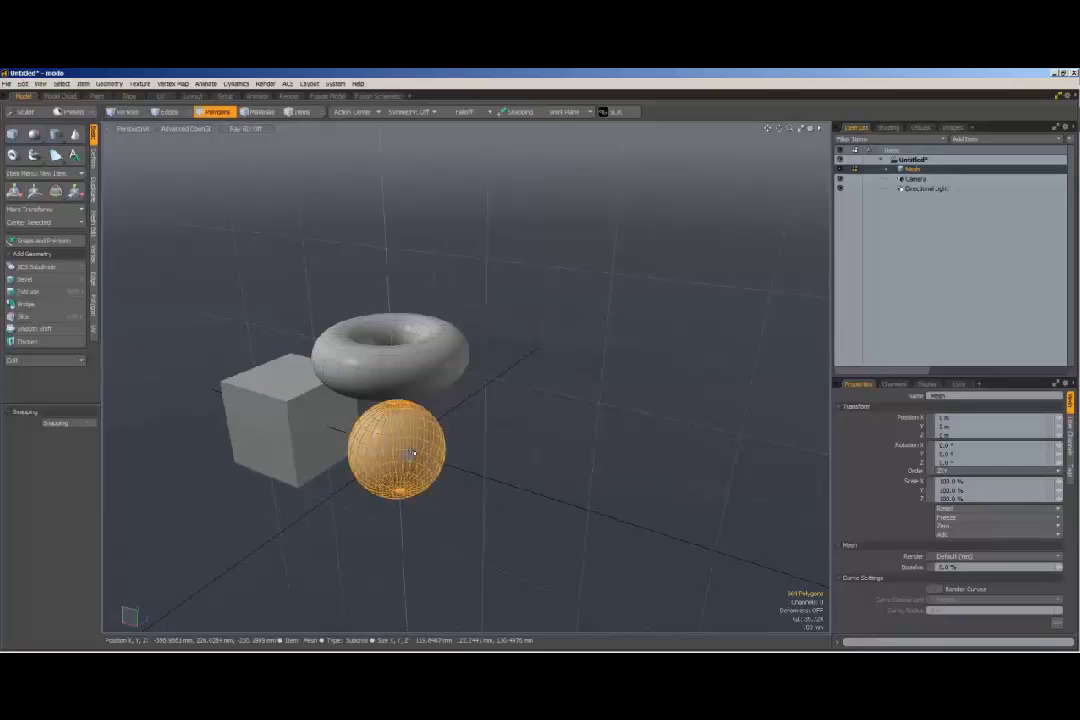
pyautogui.press('Delete')
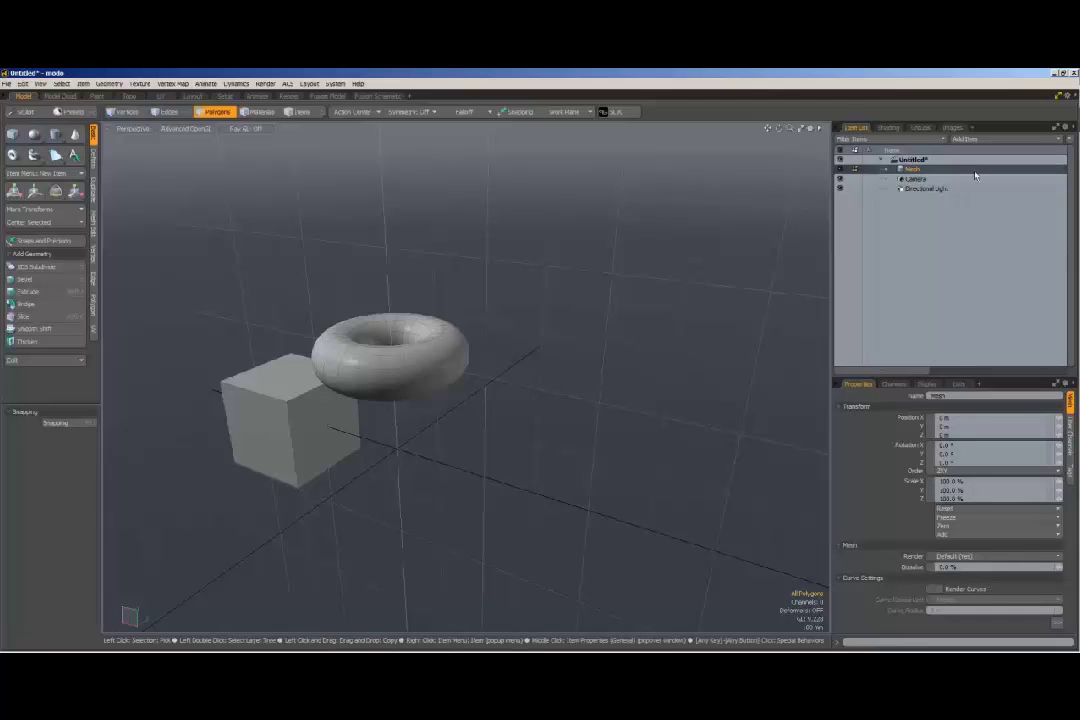
# Select the whole torus and the whole cube in turn within the same mesh item, and clear the selection.
pyautogui.moveTo(779, 128); pyautogui.dragTo(316, 345)
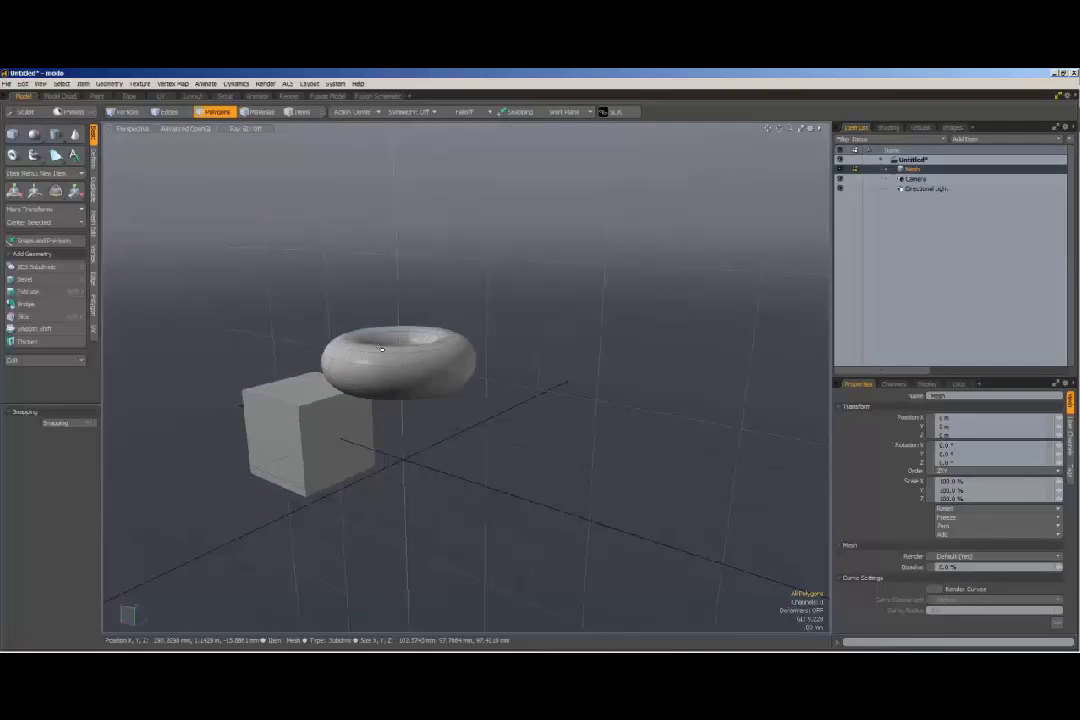
pyautogui.doubleClick(403, 366)
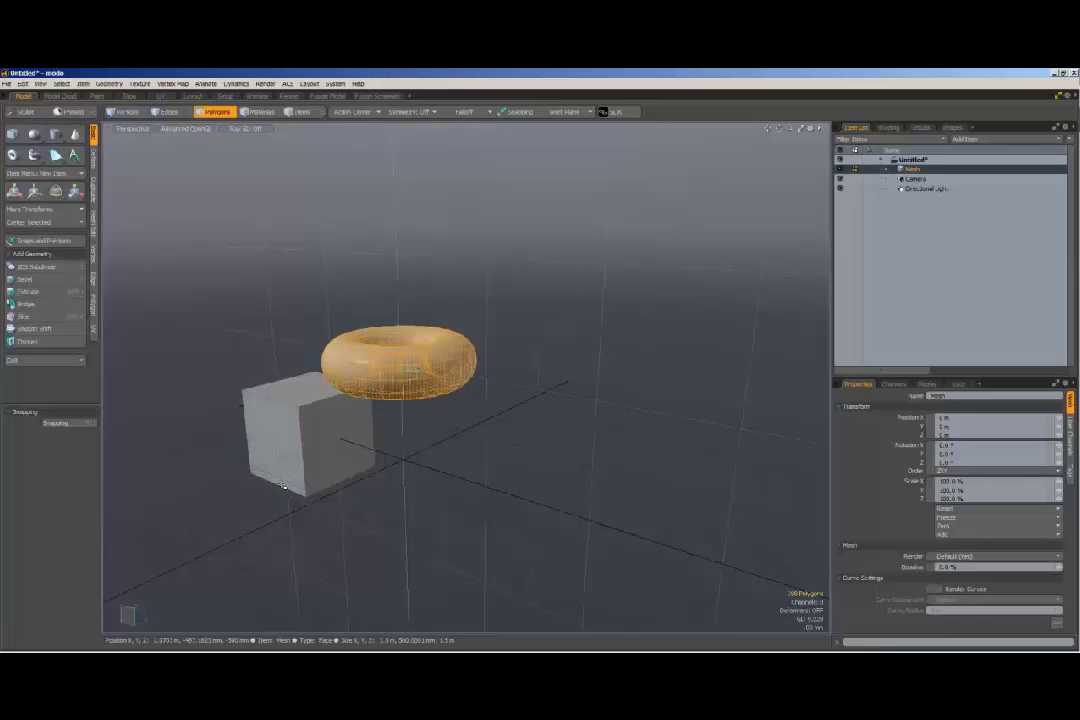
pyautogui.doubleClick(284, 441)
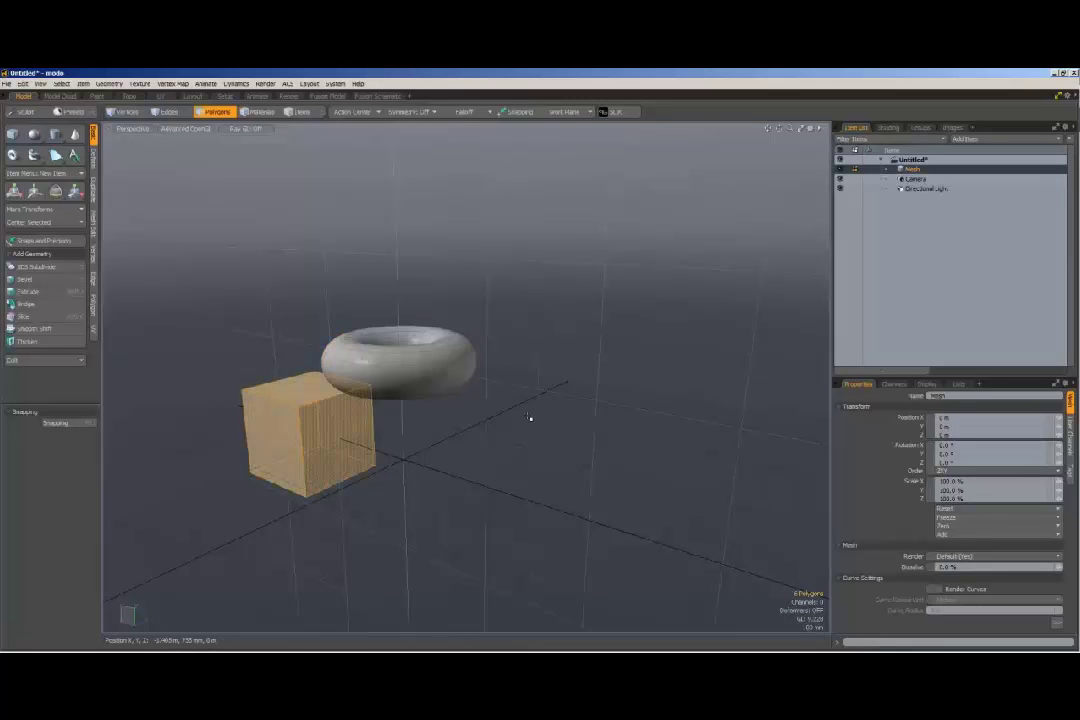
pyautogui.click(530, 418)
# Add a new mesh item to the scene and draw a large box in it beside the torus.
pyautogui.click(964, 138)
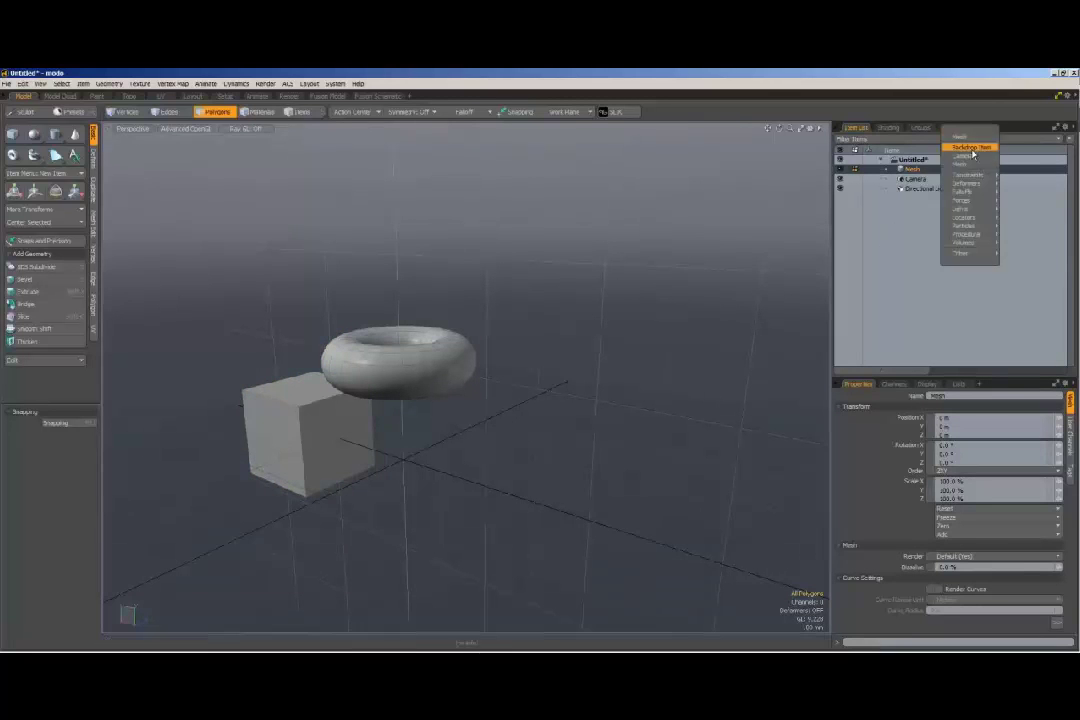
pyautogui.click(962, 137)
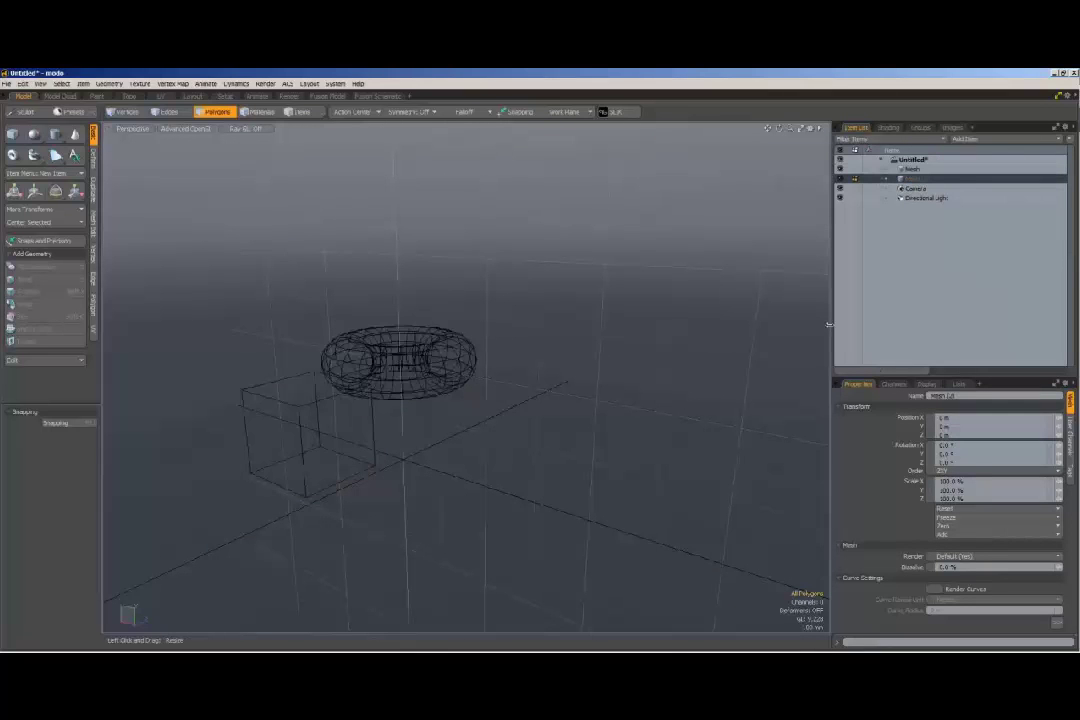
pyautogui.click(13, 133)
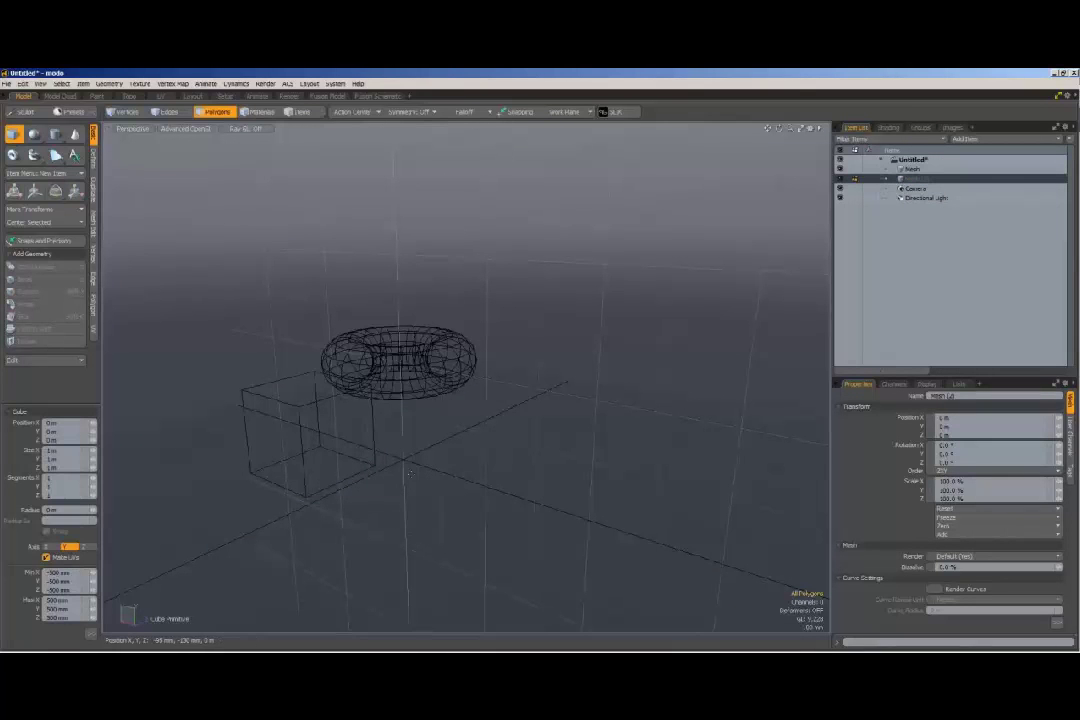
pyautogui.moveTo(408, 478); pyautogui.dragTo(673, 241)
pyautogui.moveTo(517, 381); pyautogui.dragTo(639, 330)
pyautogui.press('q')
pyautogui.scroll(-3, 578, 443)
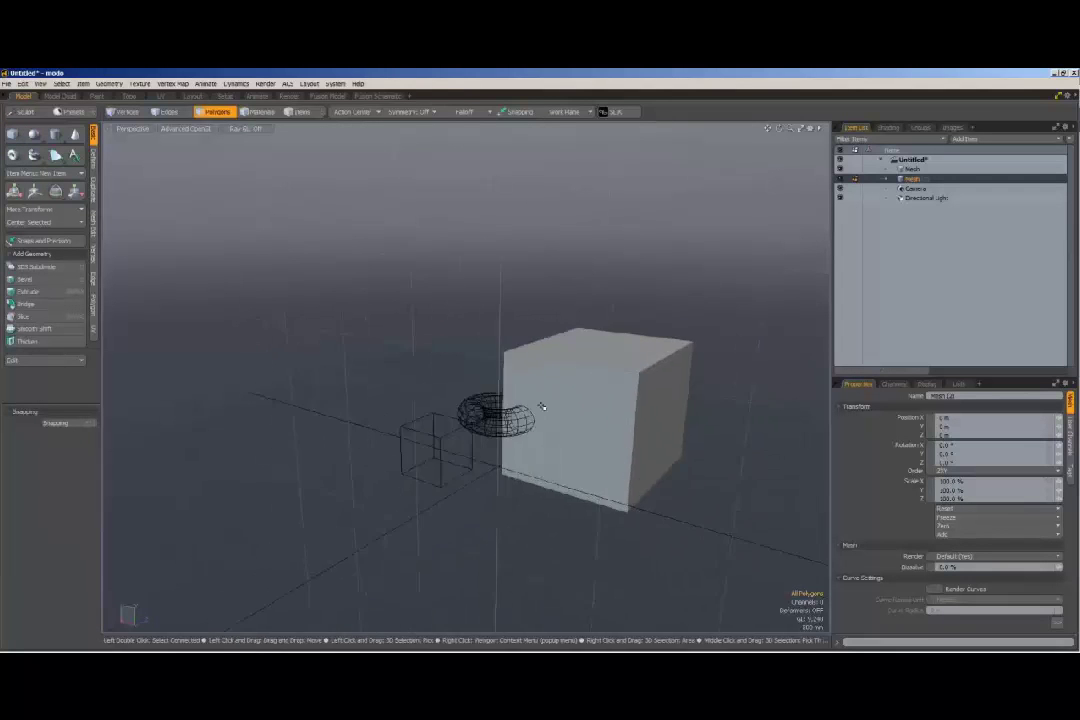
# Switch to Vertices selection mode and make the first mesh item, with the cube and torus, active.
pyautogui.press('1')
pyautogui.scroll(5, 555, 415)
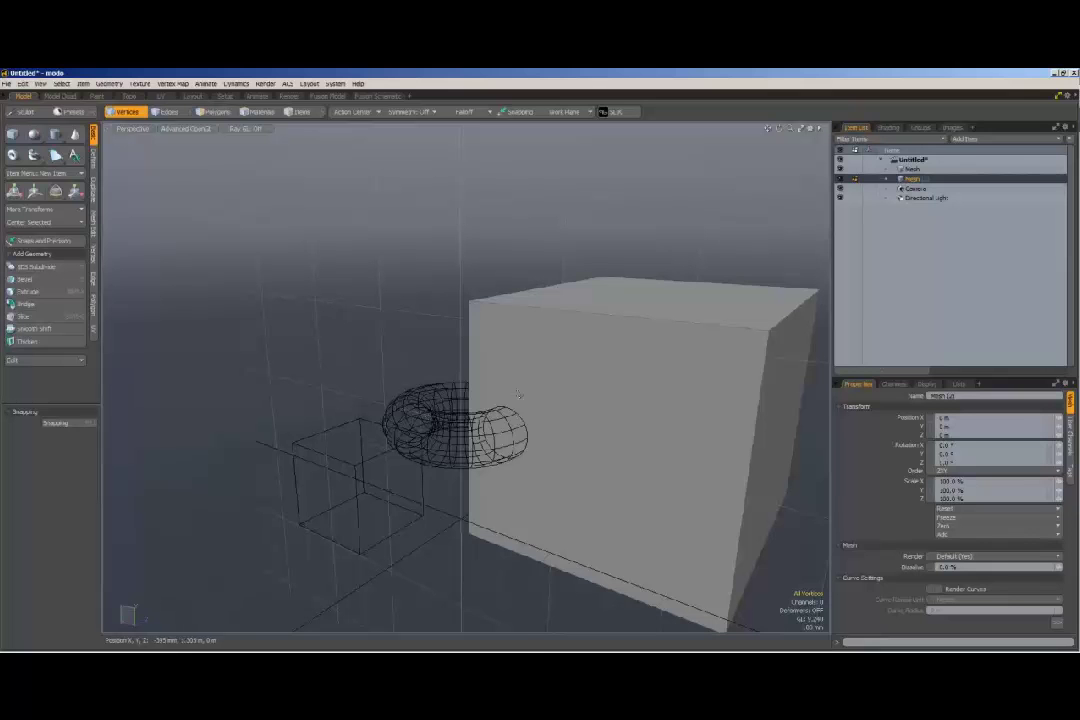
pyautogui.click(913, 169)
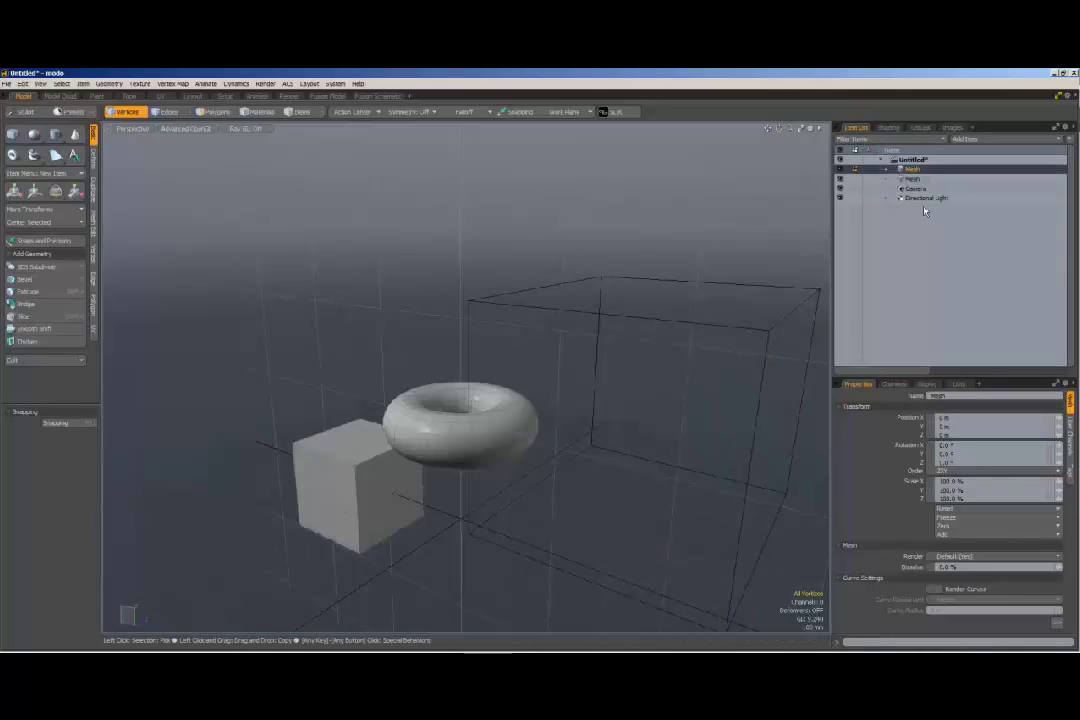
# Alternate the active layer between the two mesh items, ending on the one with the cube and torus.
pyautogui.click(920, 181)
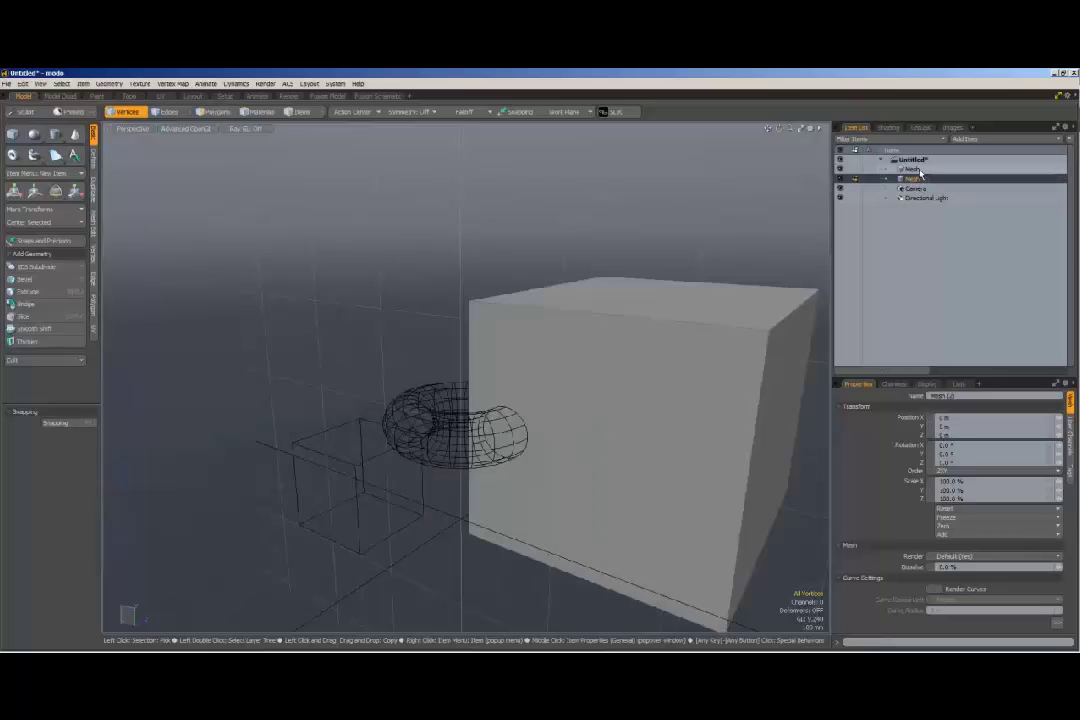
pyautogui.click(917, 171)
pyautogui.click(918, 180)
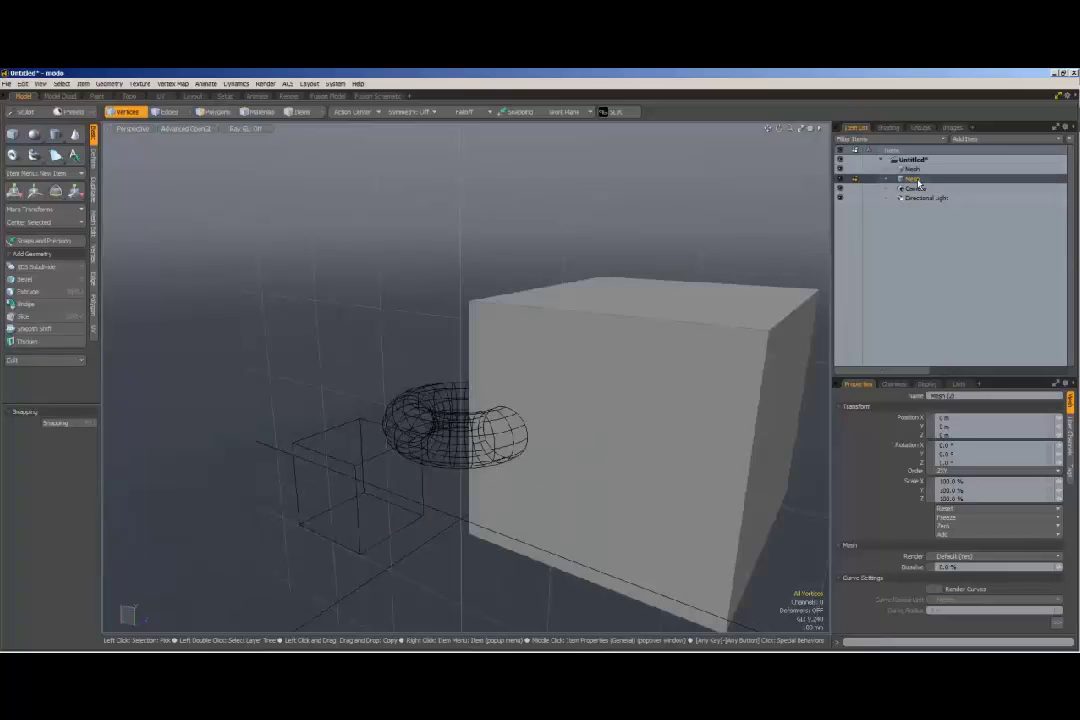
pyautogui.click(918, 170)
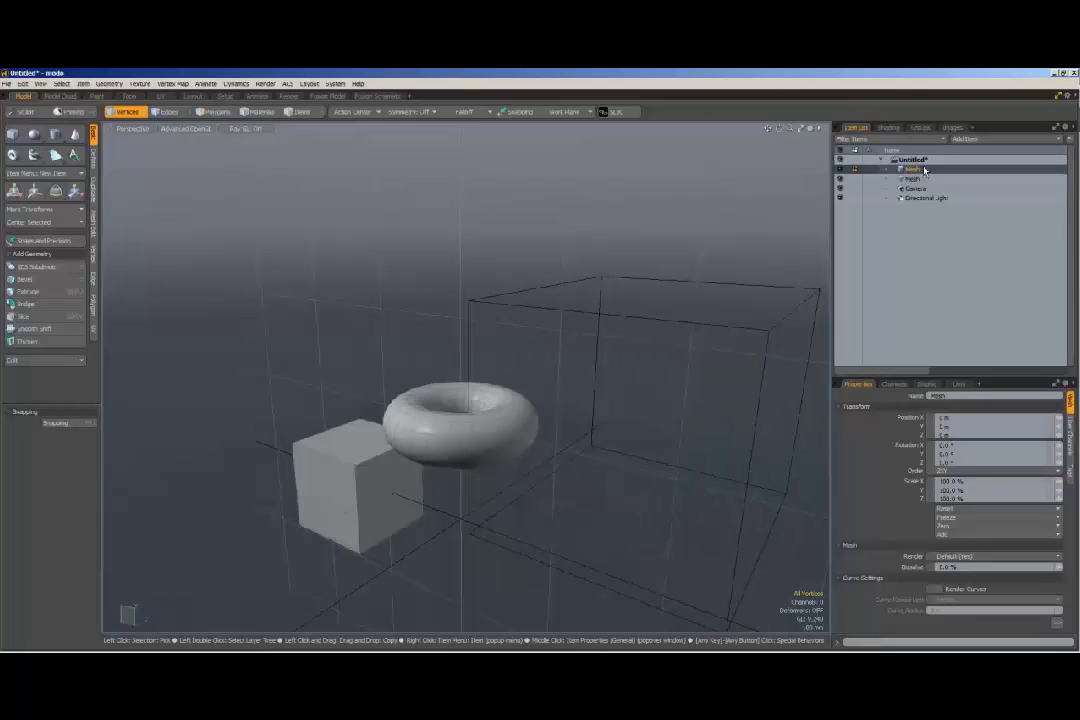
pyautogui.click(913, 179)
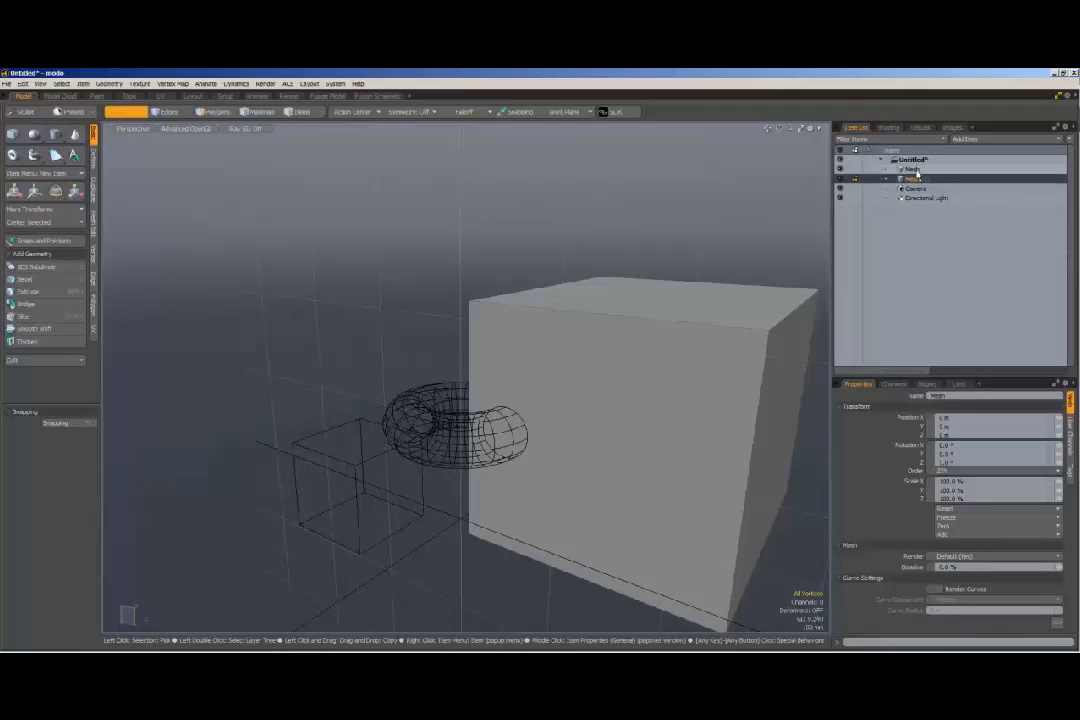
pyautogui.click(911, 169)
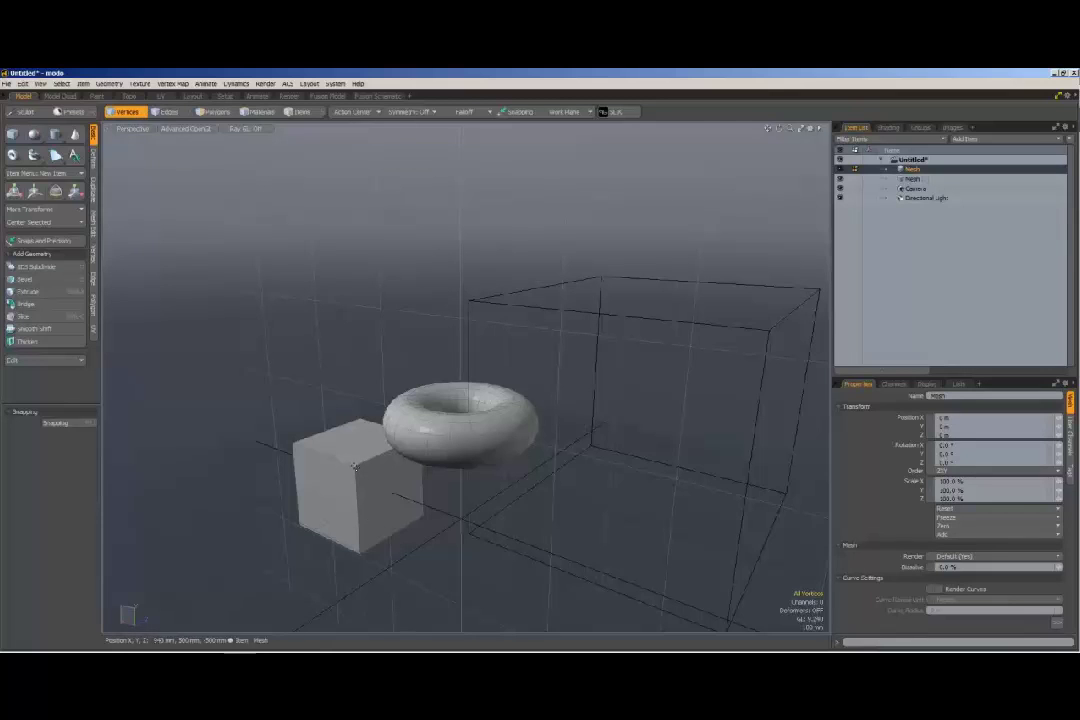
# Select two top corner vertices of the cube, area-select the edges of its side face in Edges mode, and switch to Polygons mode.
pyautogui.click(339, 434)
pyautogui.press('2')
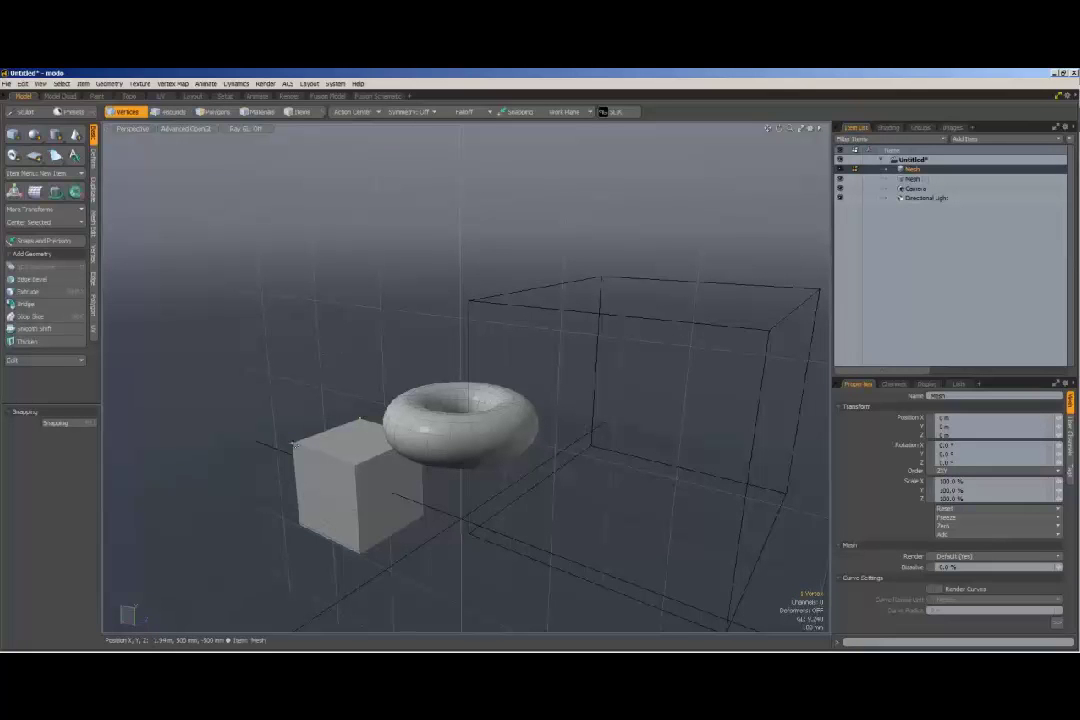
pyautogui.press('3')
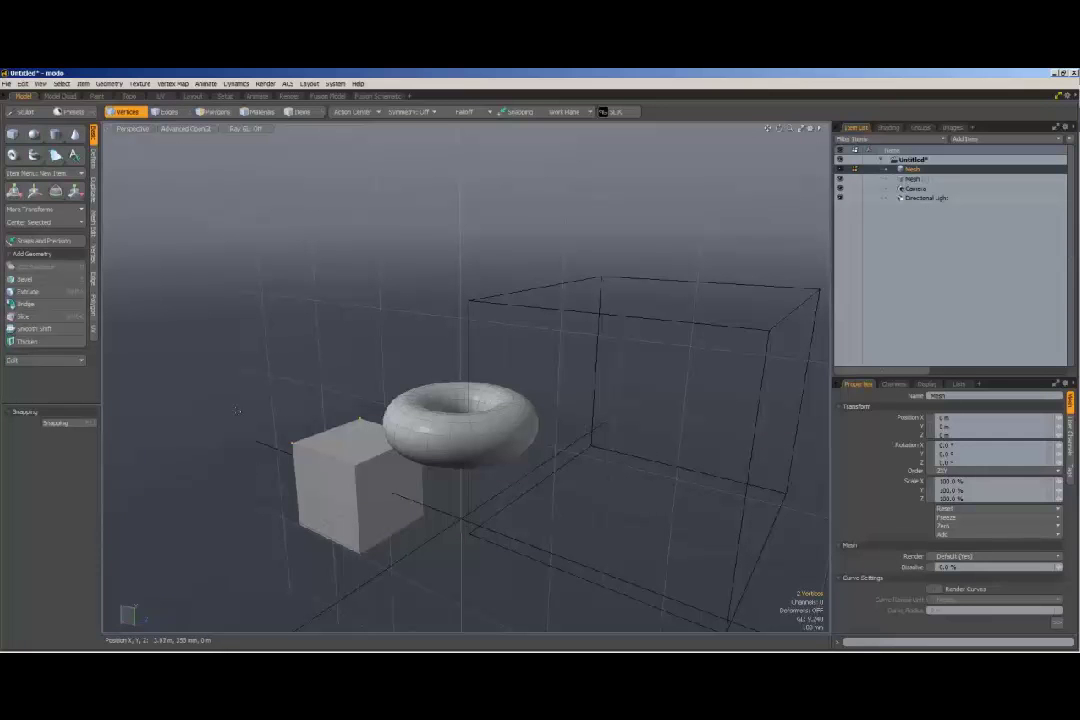
pyautogui.press('2')
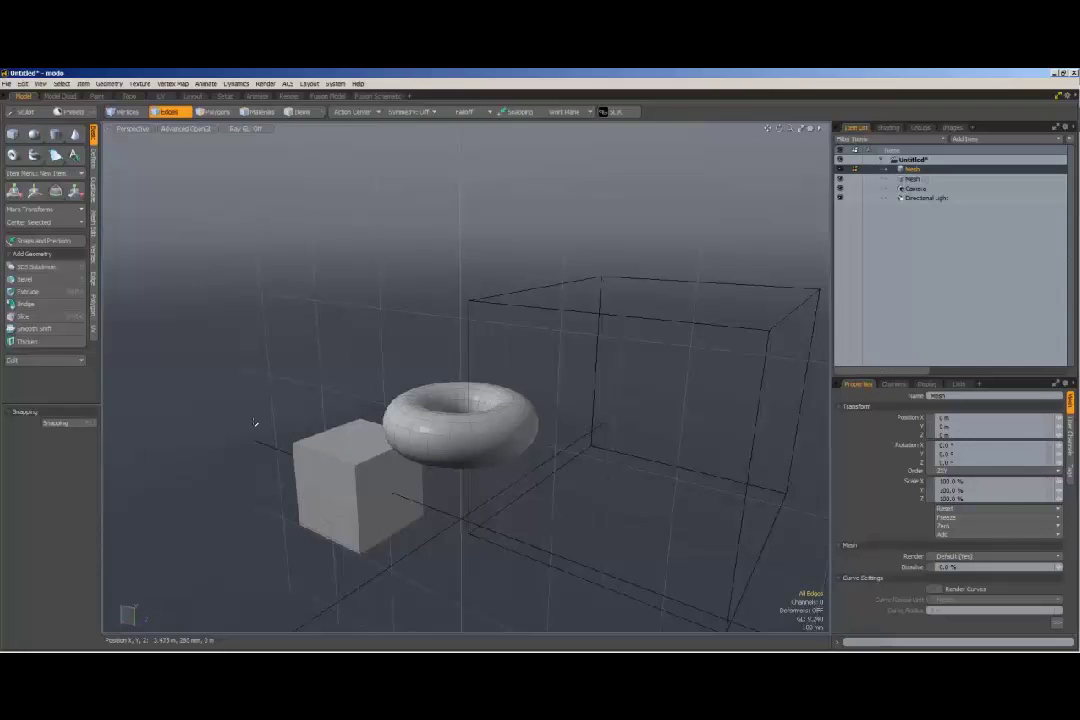
pyautogui.moveTo(230, 423); pyautogui.dragTo(375, 566)
pyautogui.press('3')
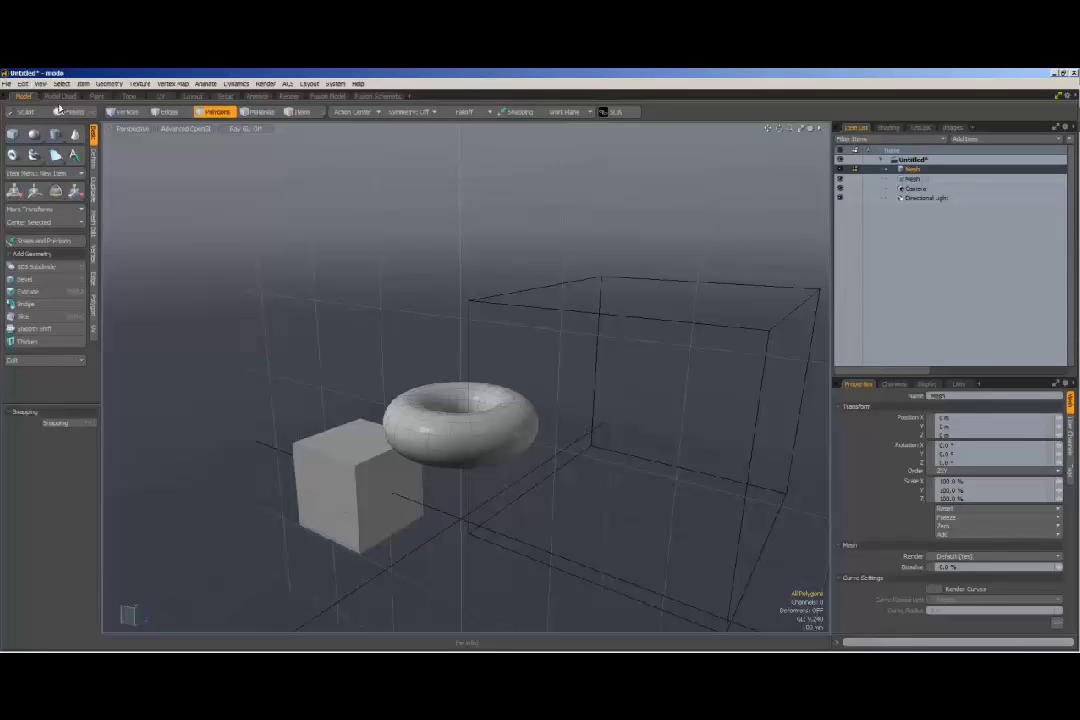
# Set the lasso style to Lasso, then lasso-select a side polygon of the cube and a patch of polygons on the torus.
pyautogui.click(62, 84)
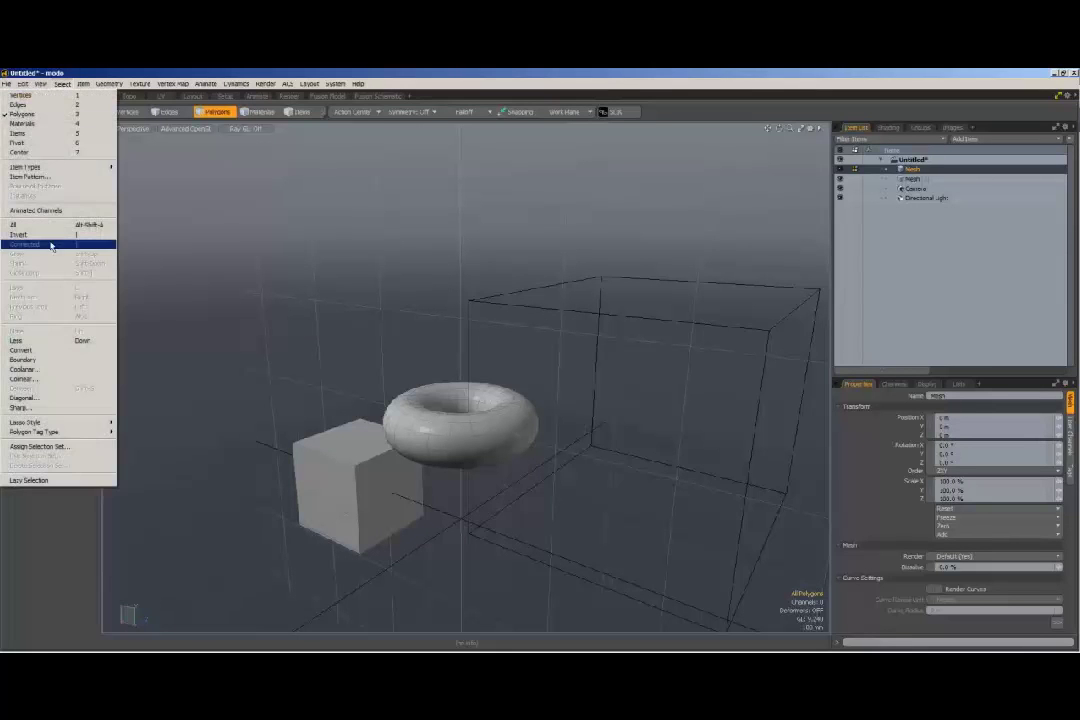
pyautogui.moveTo(57, 425)
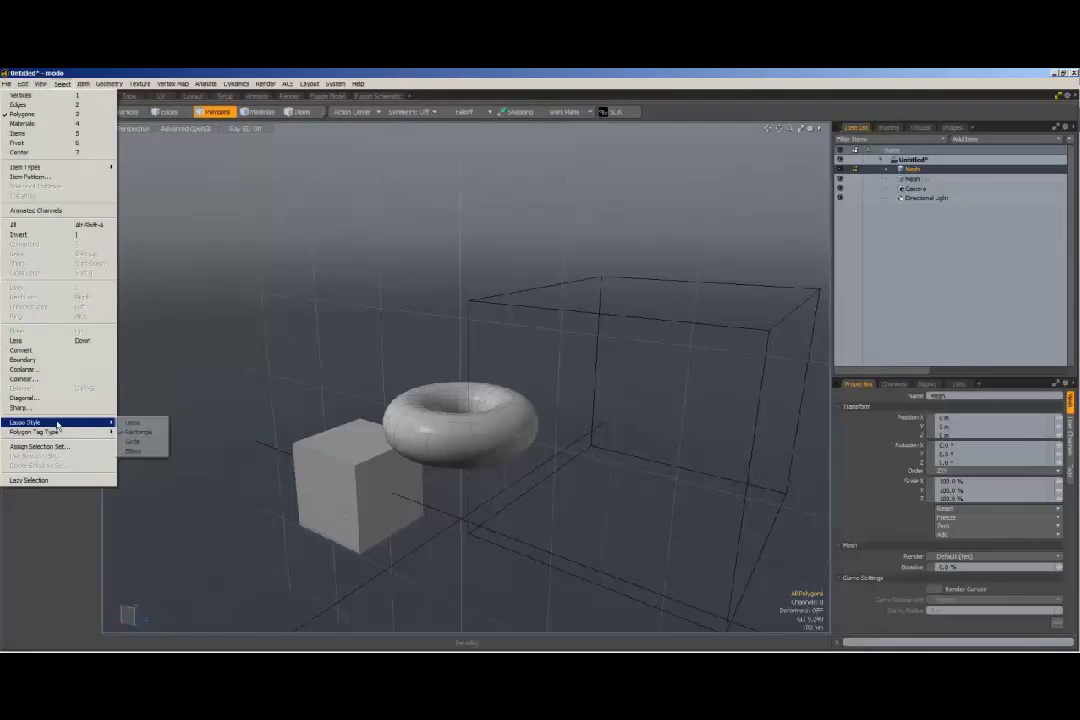
pyautogui.click(145, 428)
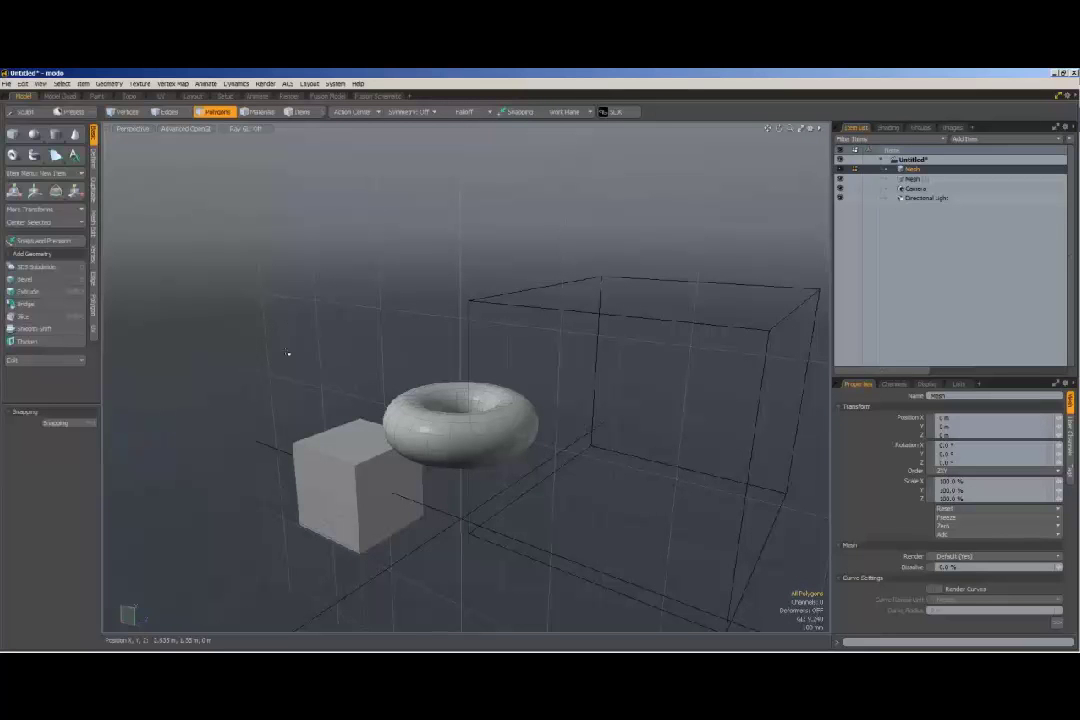
pyautogui.moveTo(287, 260)
pyautogui.mouseDown(button='right')
pyautogui.moveTo(374, 294)
pyautogui.moveTo(379, 355)
pyautogui.mouseUp(button='right')
pyautogui.moveTo(354, 401); pyautogui.dragTo(350, 404, button='right')
pyautogui.moveTo(224, 413)
pyautogui.mouseDown(button='right')
pyautogui.moveTo(327, 444)
pyautogui.moveTo(381, 426)
pyautogui.moveTo(400, 586)
pyautogui.moveTo(237, 532)
pyautogui.moveTo(205, 440)
pyautogui.mouseUp(button='right')
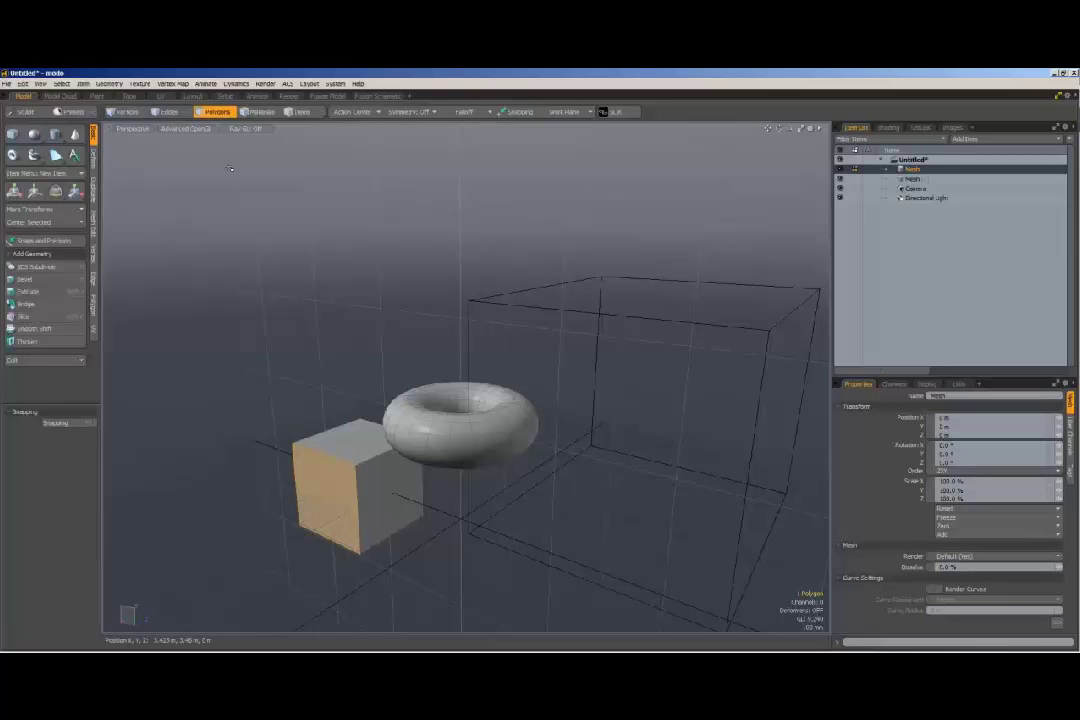
pyautogui.moveTo(567, 480)
pyautogui.mouseDown(button='right')
pyautogui.moveTo(528, 422)
pyautogui.moveTo(475, 492)
pyautogui.moveTo(559, 472)
pyautogui.moveTo(538, 378)
pyautogui.mouseUp(button='right')
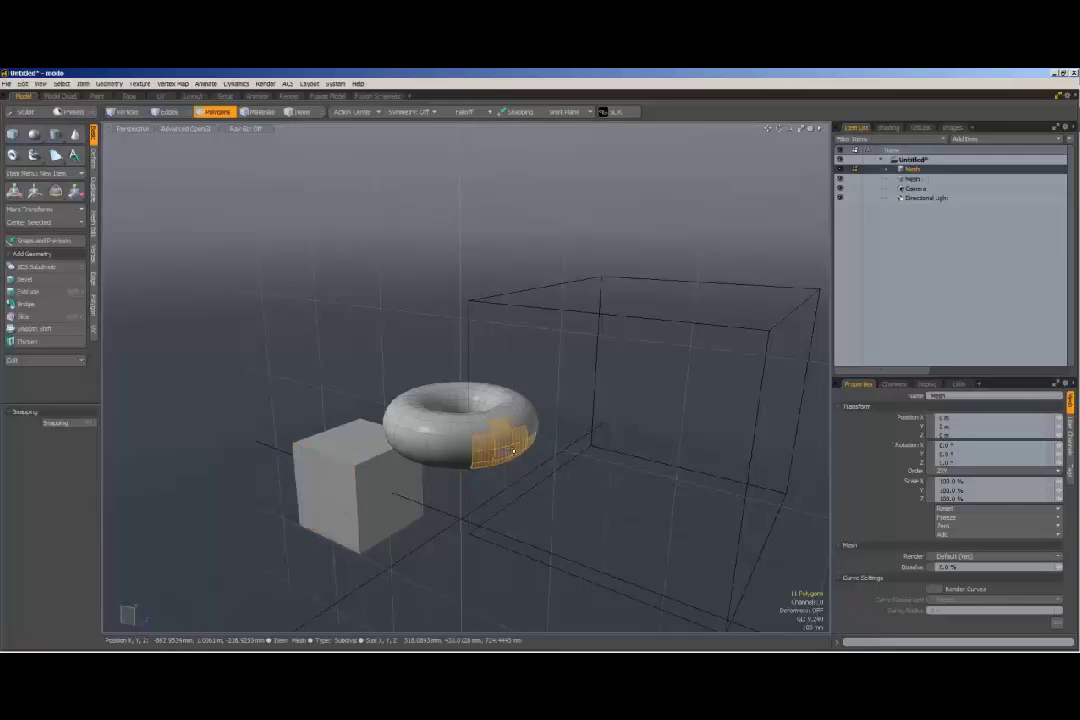
# Lasso-select vertices on the torus in Vertices mode, then change to Edges mode.
pyautogui.click(128, 113)
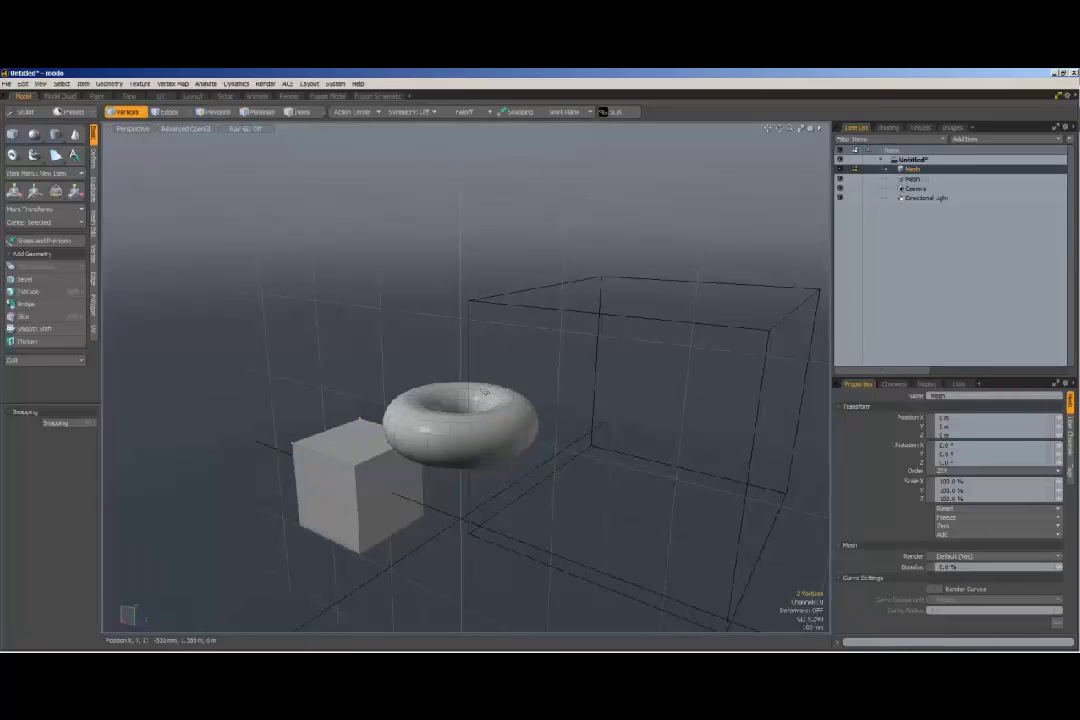
pyautogui.moveTo(433, 427)
pyautogui.mouseDown(button='right')
pyautogui.moveTo(564, 401)
pyautogui.moveTo(411, 322)
pyautogui.moveTo(406, 345)
pyautogui.mouseUp(button='right')
pyautogui.moveTo(779, 128)
pyautogui.mouseDown()
pyautogui.moveTo(700, 120)
pyautogui.moveTo(670, 215)
pyautogui.moveTo(785, 130)
pyautogui.moveTo(755, 124)
pyautogui.moveTo(780, 145)
pyautogui.moveTo(768, 128)
pyautogui.mouseUp()
pyautogui.press('space')
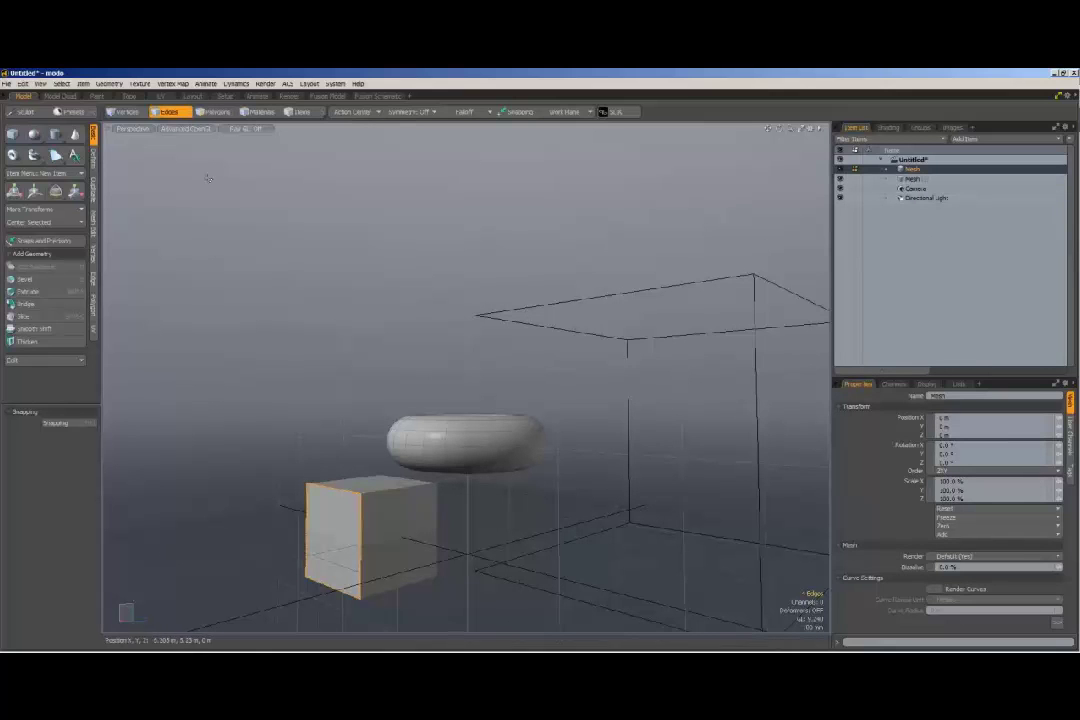
# Check the available view types, then preview the viewport in Wireframe, Solid, Vertex Map and Shaded styles.
pyautogui.click(138, 131)
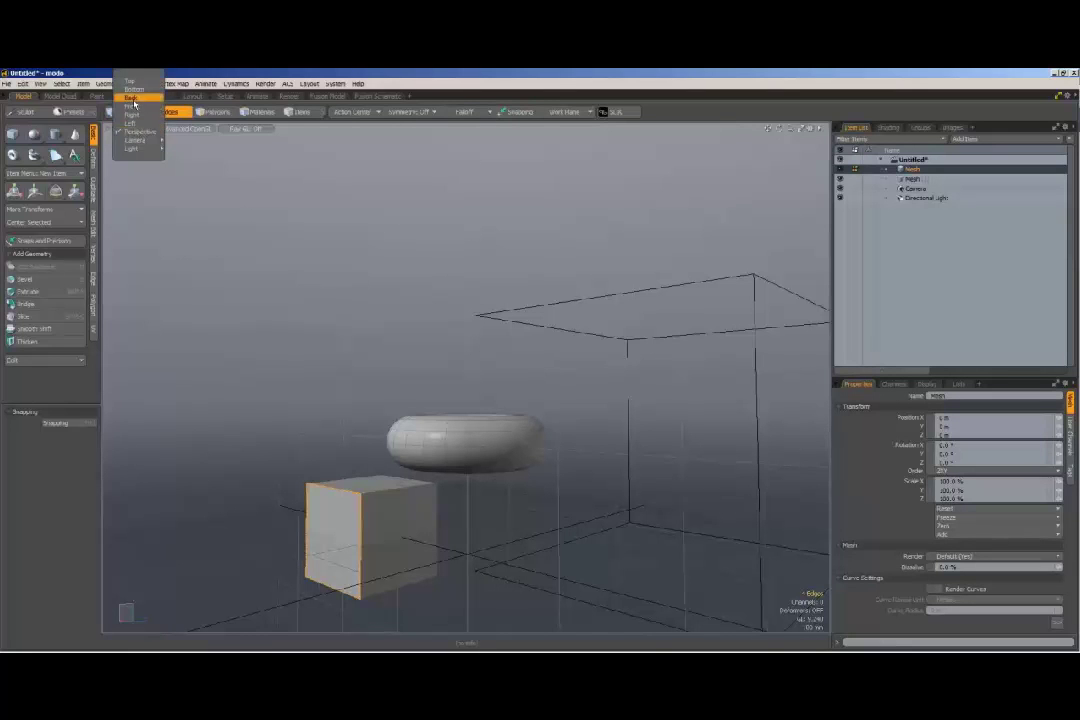
pyautogui.click(188, 128)
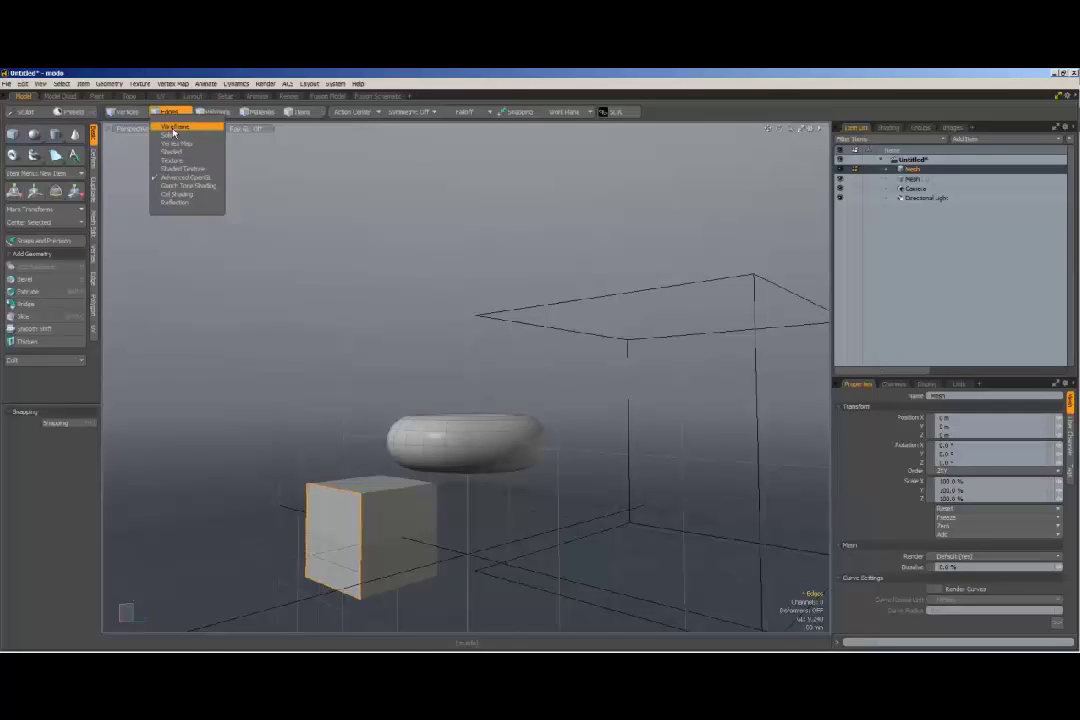
pyautogui.click(174, 128)
pyautogui.click(186, 128)
pyautogui.click(182, 138)
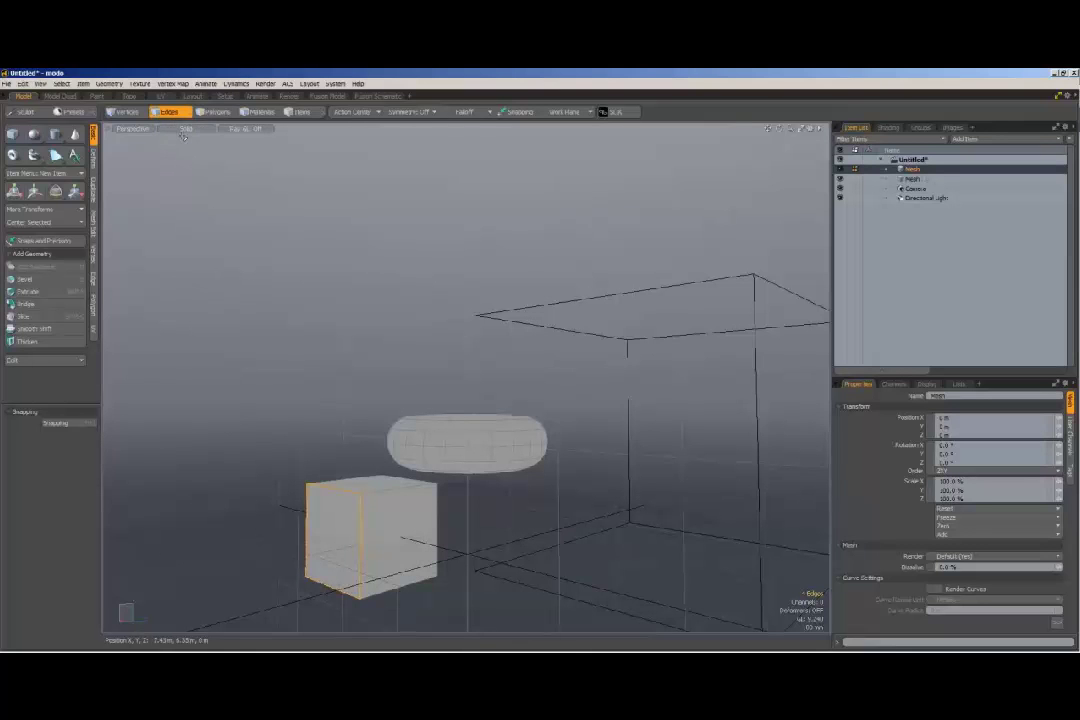
pyautogui.click(185, 129)
pyautogui.click(179, 146)
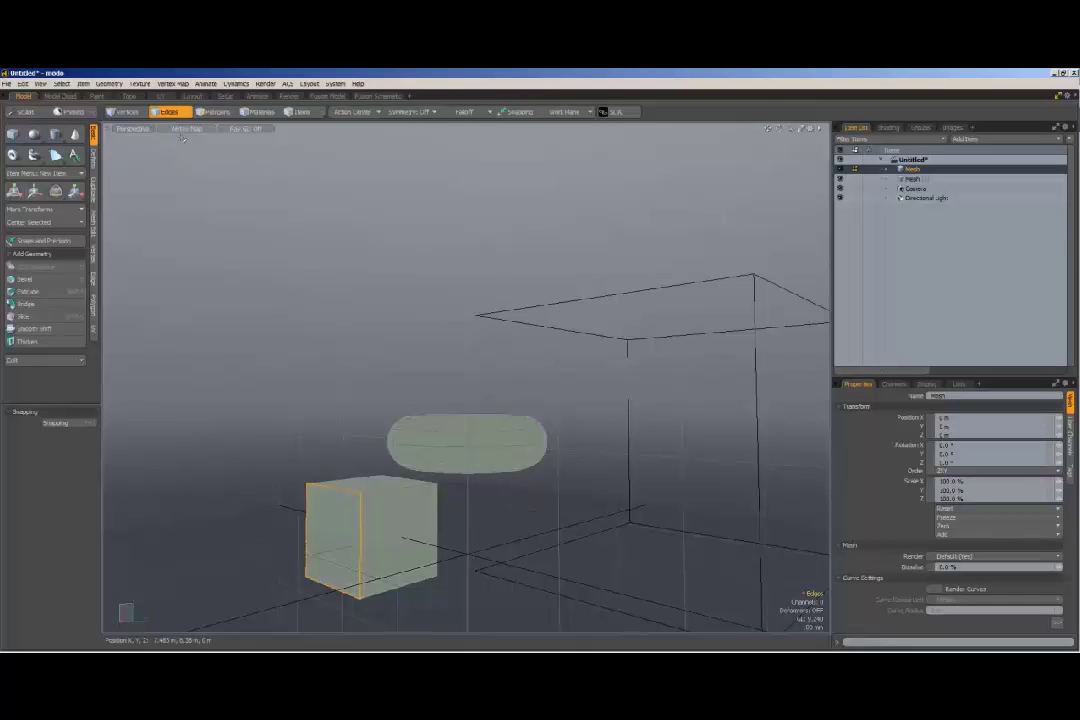
pyautogui.click(185, 129)
pyautogui.click(177, 153)
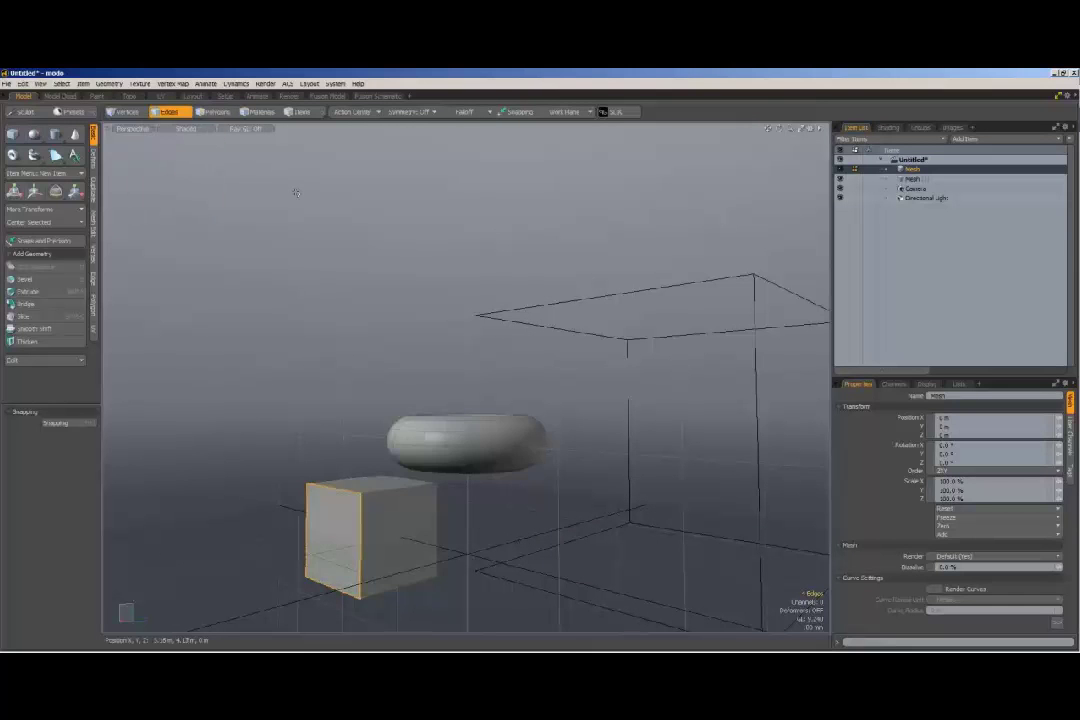
# Preview the Texture and Shaded Texture styles and return the viewport to Advanced OpenGL.
pyautogui.click(198, 129)
pyautogui.click(193, 162)
pyautogui.click(188, 129)
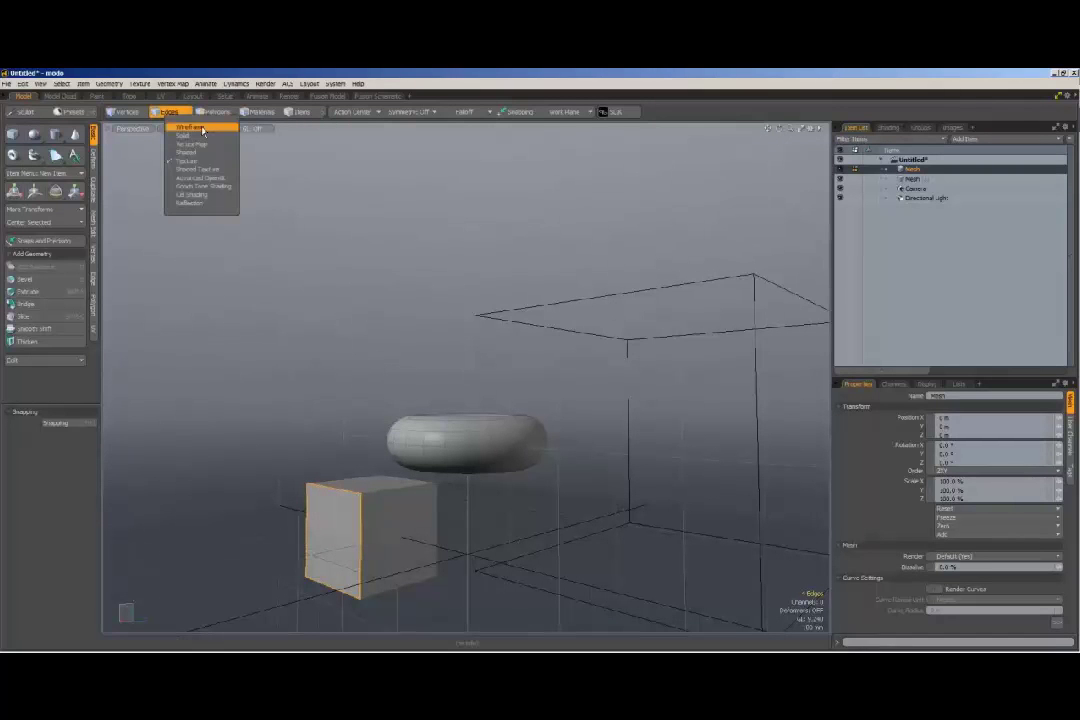
pyautogui.click(198, 169)
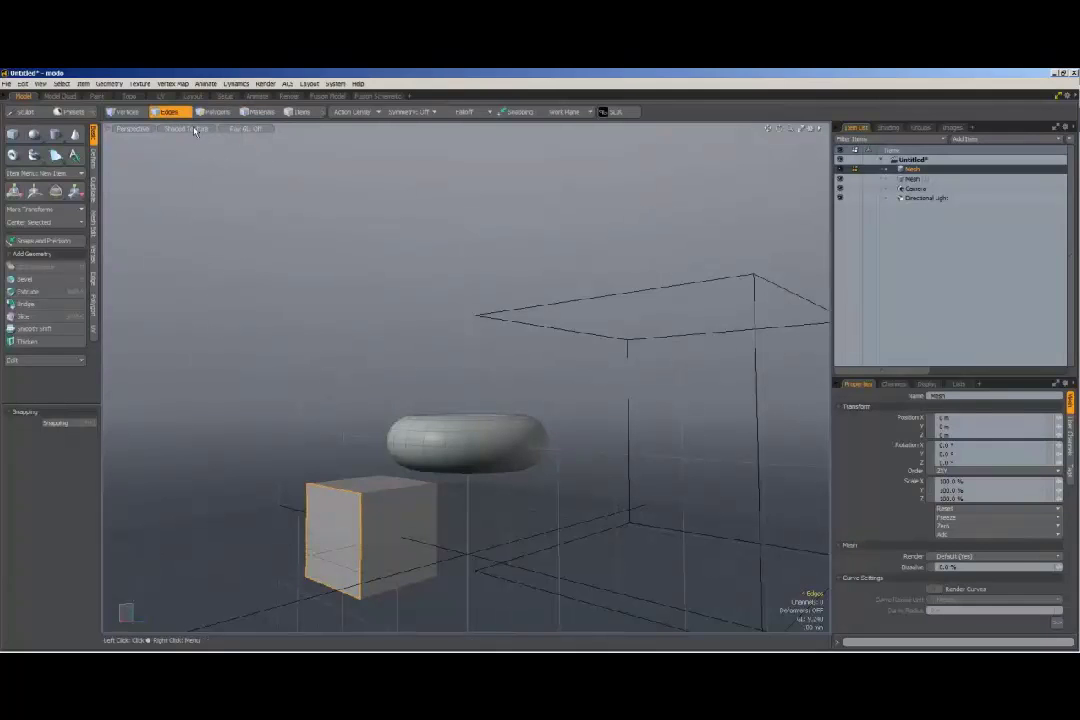
pyautogui.click(190, 129)
pyautogui.click(224, 170)
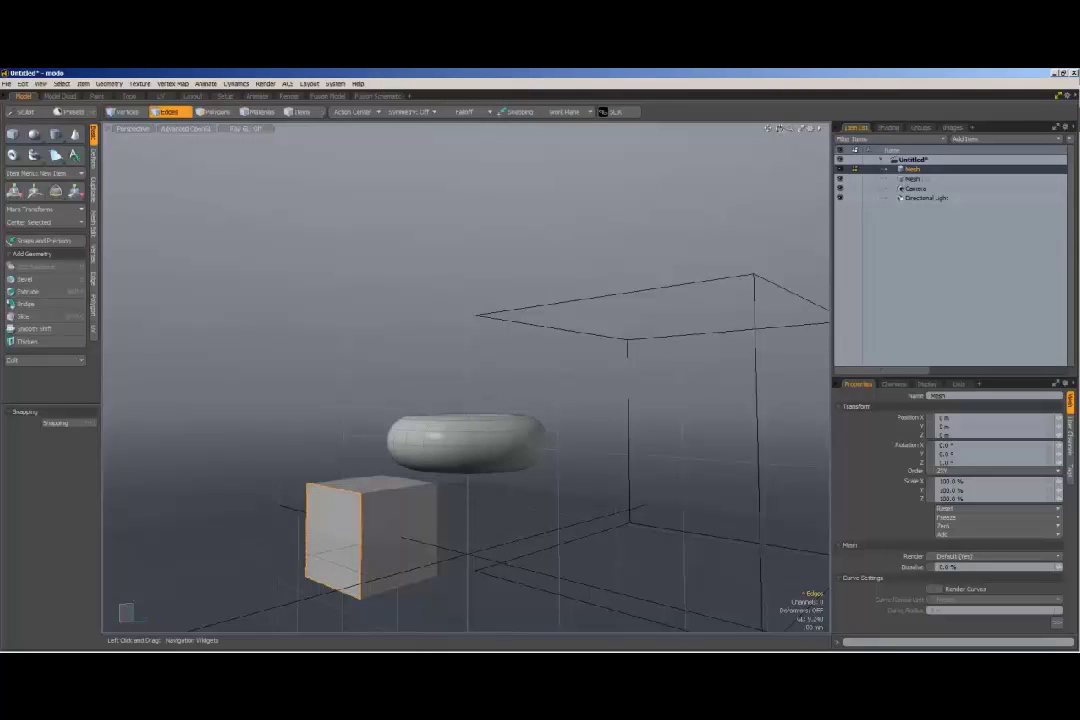
# Compare the Shaded Texture and Shaded styles with Advanced OpenGL from a higher viewing angle on the objects.
pyautogui.moveTo(778, 128); pyautogui.dragTo(756, 150)
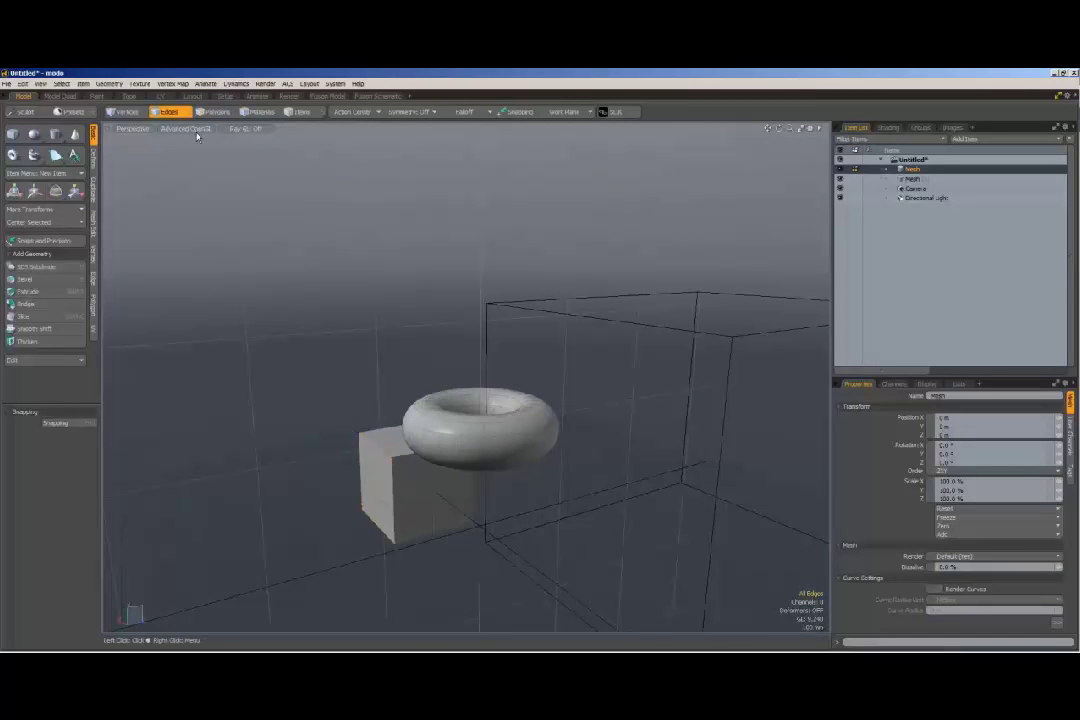
pyautogui.click(186, 129)
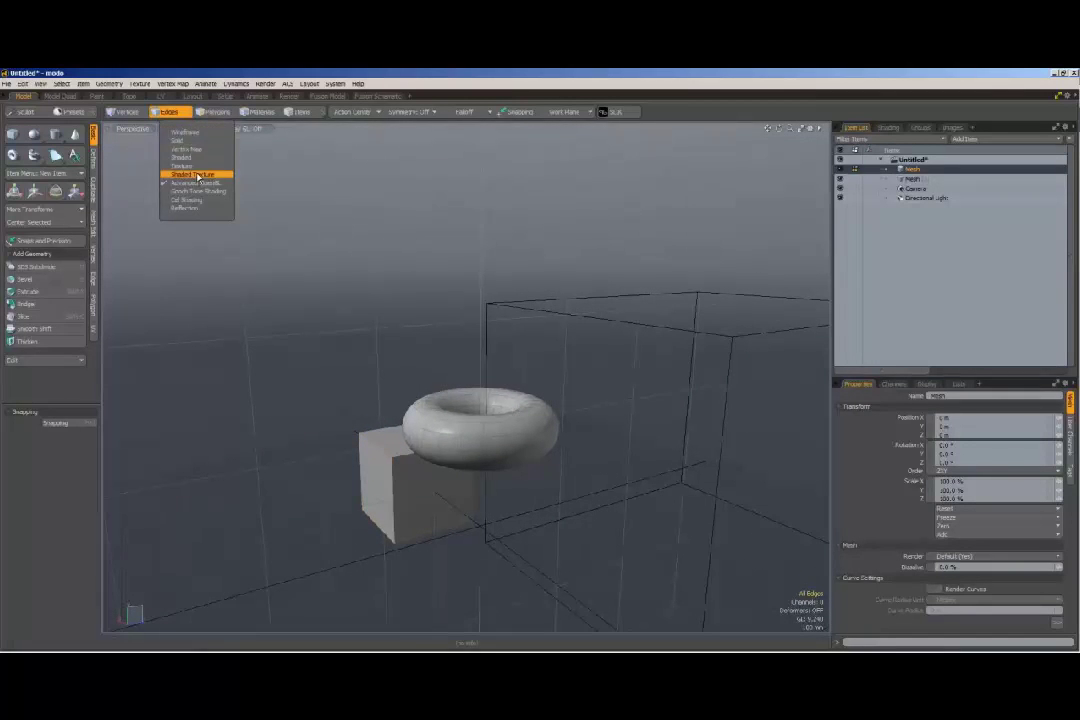
pyautogui.click(197, 175)
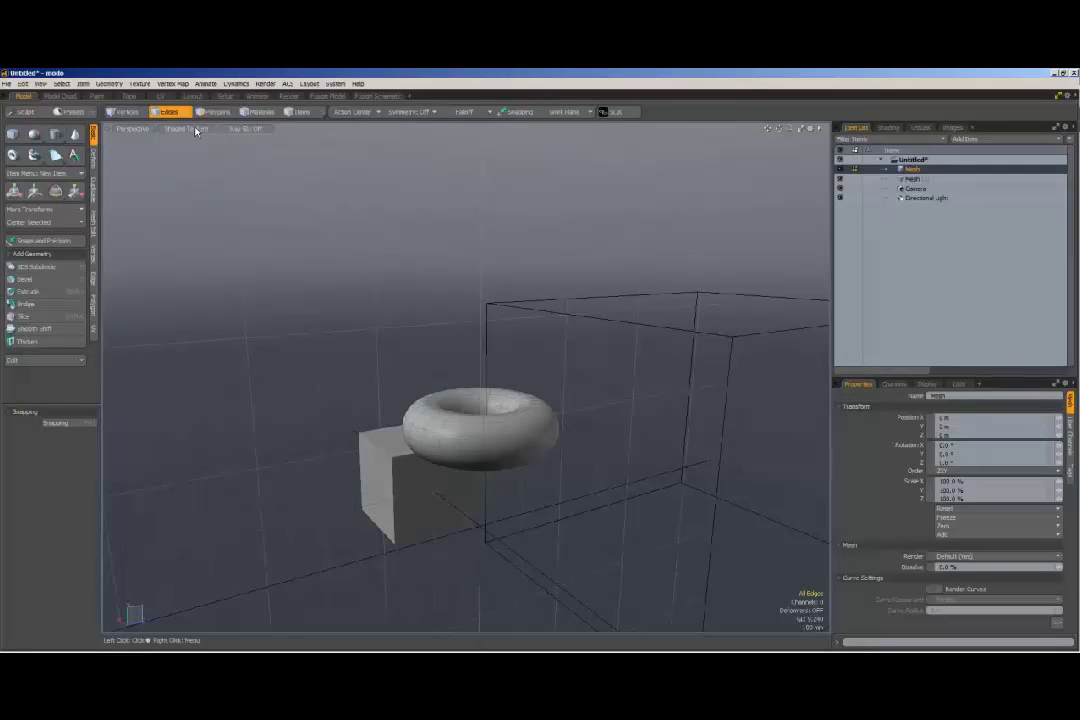
pyautogui.click(186, 129)
pyautogui.click(189, 155)
pyautogui.click(186, 129)
pyautogui.click(195, 178)
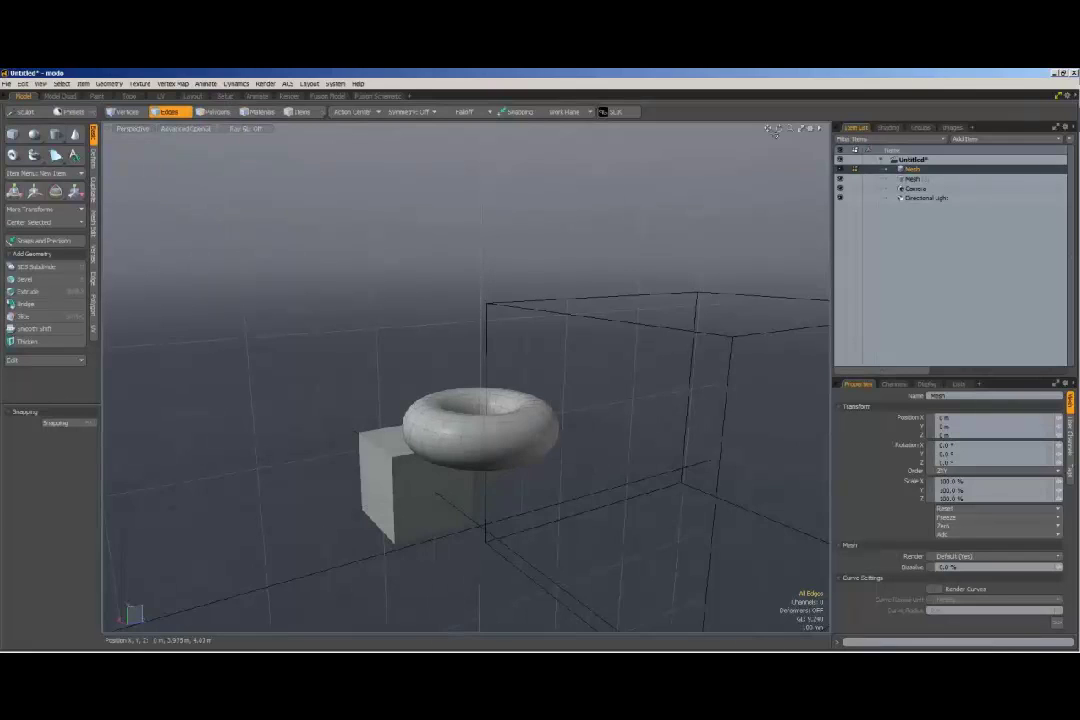
# Change the viewport style to Gooch Tone Shading and inspect the cube and torus from another angle.
pyautogui.moveTo(779, 128); pyautogui.dragTo(800, 129)
pyautogui.click(201, 130)
pyautogui.click(195, 187)
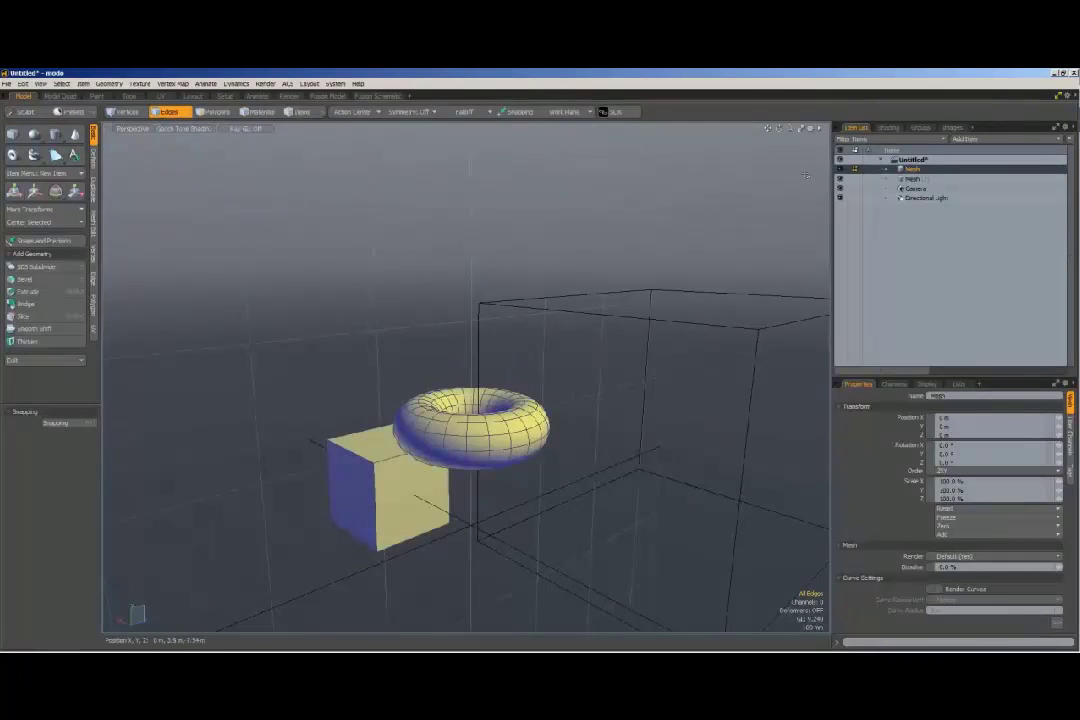
pyautogui.moveTo(779, 128)
pyautogui.mouseDown()
pyautogui.moveTo(830, 130)
pyautogui.moveTo(786, 129)
pyautogui.mouseUp()
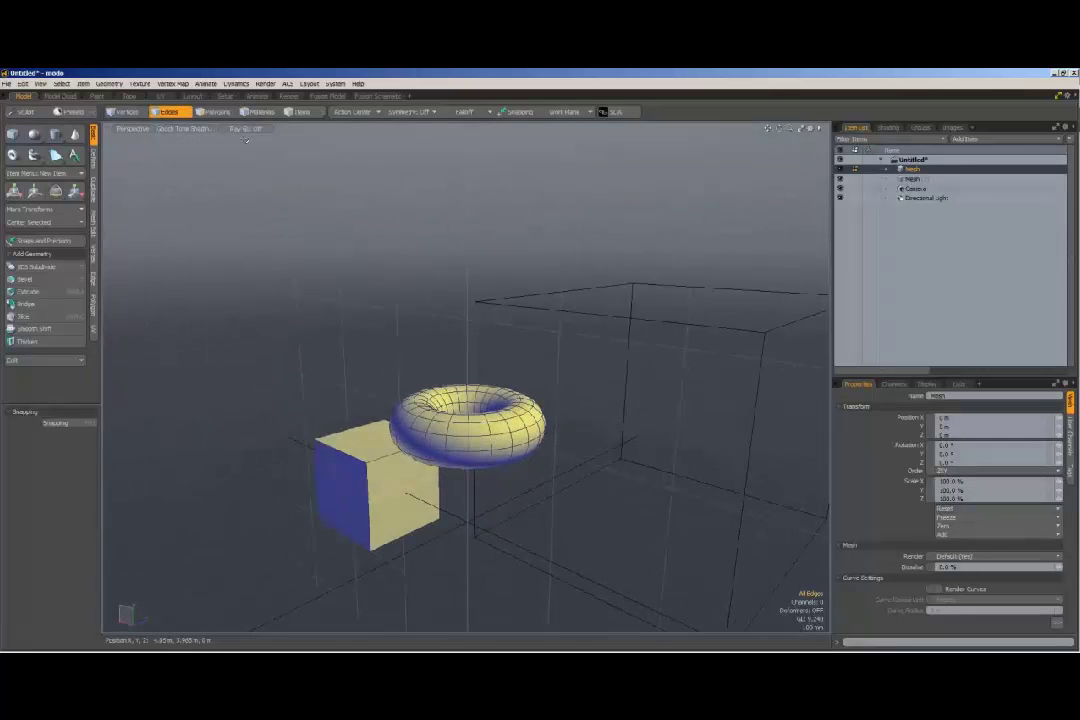
# Change the viewport style to Cel Shading and inspect the objects from several angles.
pyautogui.click(188, 130)
pyautogui.click(177, 197)
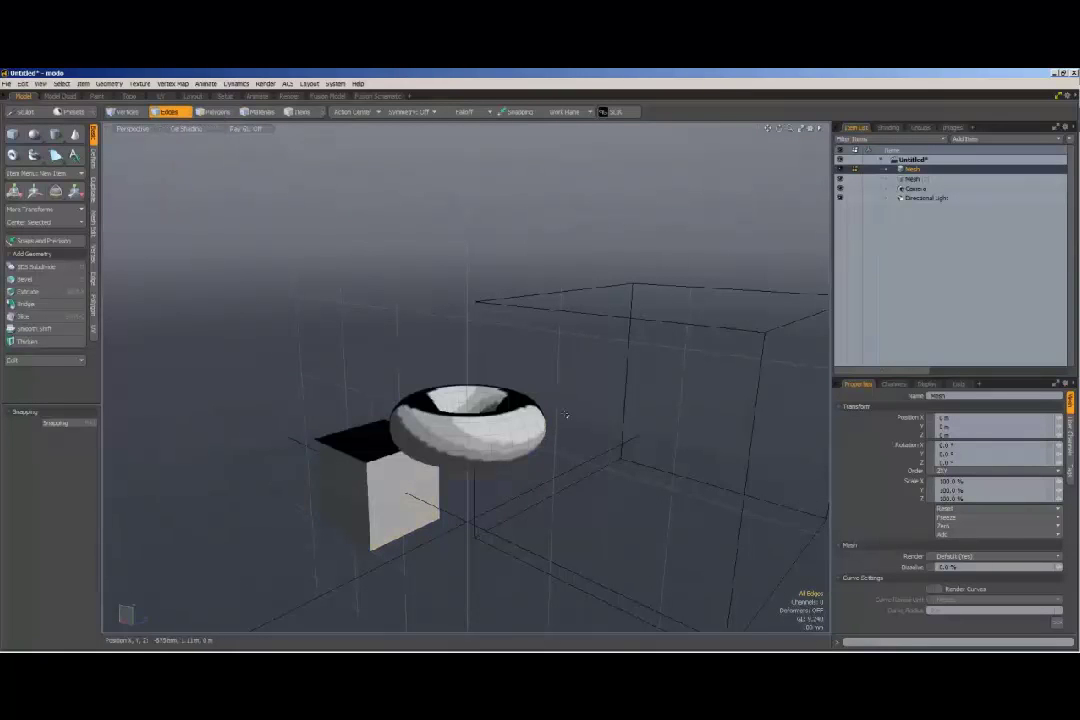
pyautogui.moveTo(779, 128); pyautogui.dragTo(542, 441)
pyautogui.moveTo(779, 128); pyautogui.dragTo(560, 84)
# Change the viewport style to Reflection and inspect the reflective torus and cube while turning around them.
pyautogui.click(190, 131)
pyautogui.click(190, 205)
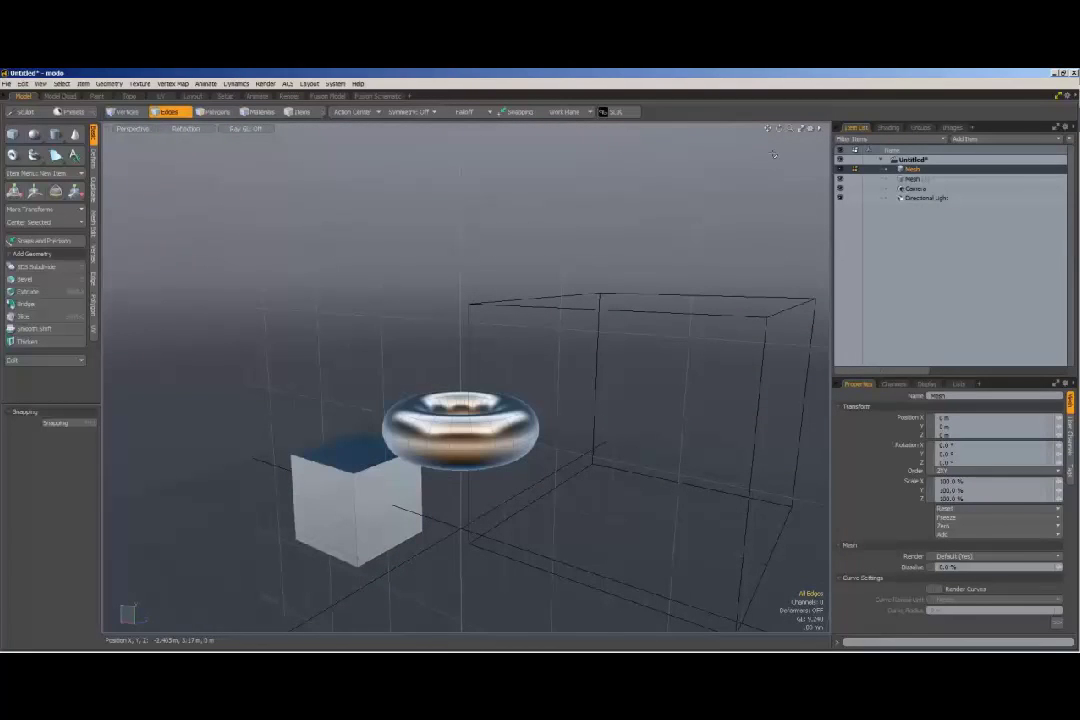
pyautogui.moveTo(779, 128); pyautogui.dragTo(370, 145)
# Set the viewport style back to Advanced OpenGL and bring up the list of shading styles again.
pyautogui.click(193, 131)
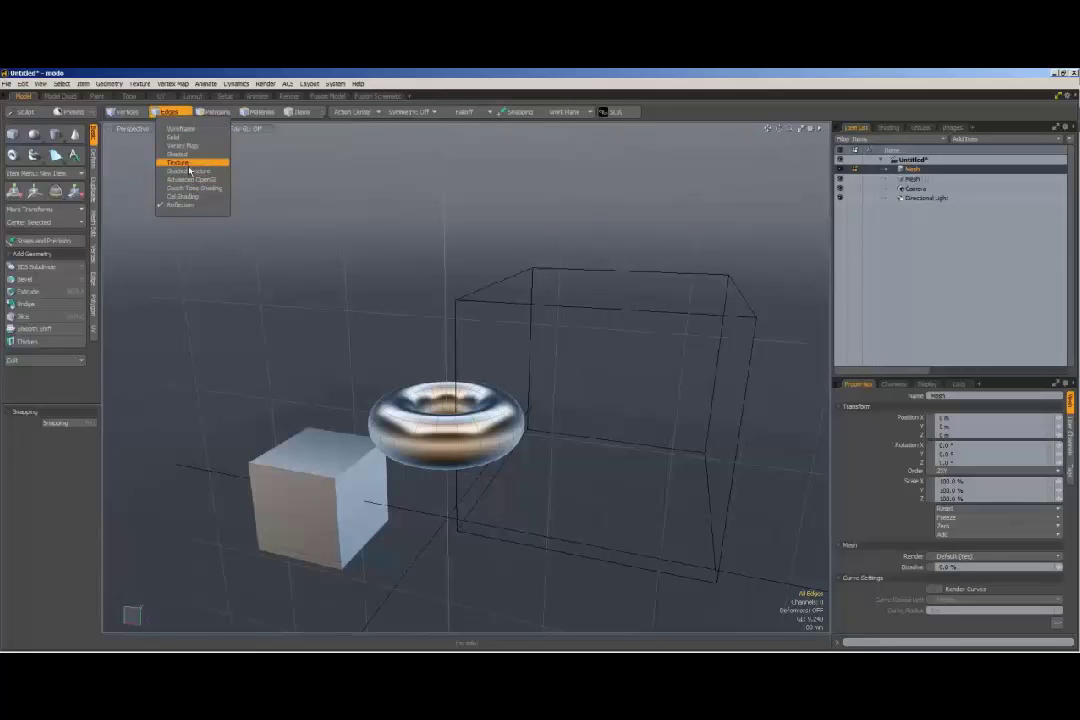
pyautogui.click(190, 179)
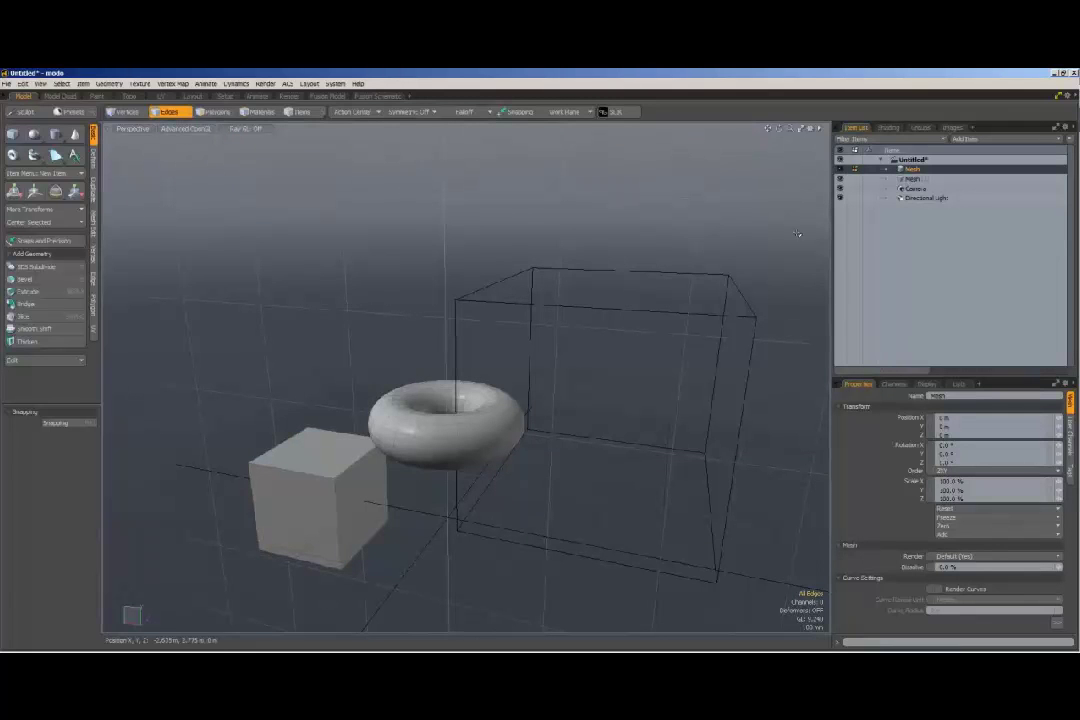
pyautogui.click(186, 129)
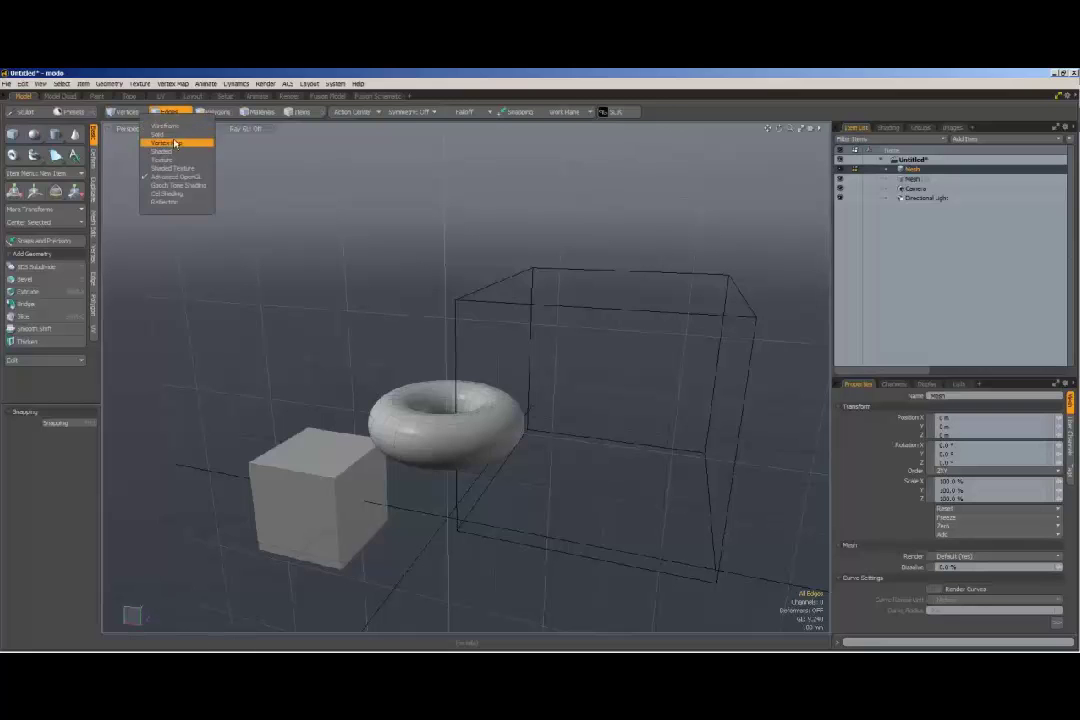
# Set the viewport style to Wireframe and, in vertex mode, lasso-select most of the torus's vertices through the mesh.
pyautogui.click(164, 126)
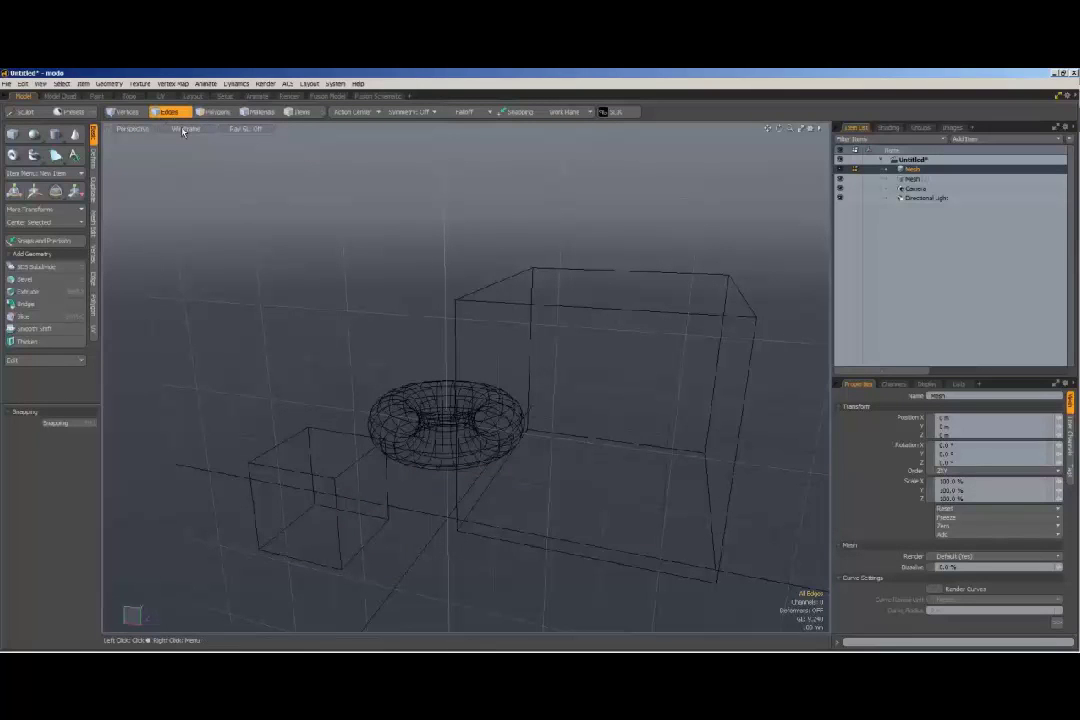
pyautogui.click(132, 111)
pyautogui.press('space')
pyautogui.press('space')
pyautogui.press('space')
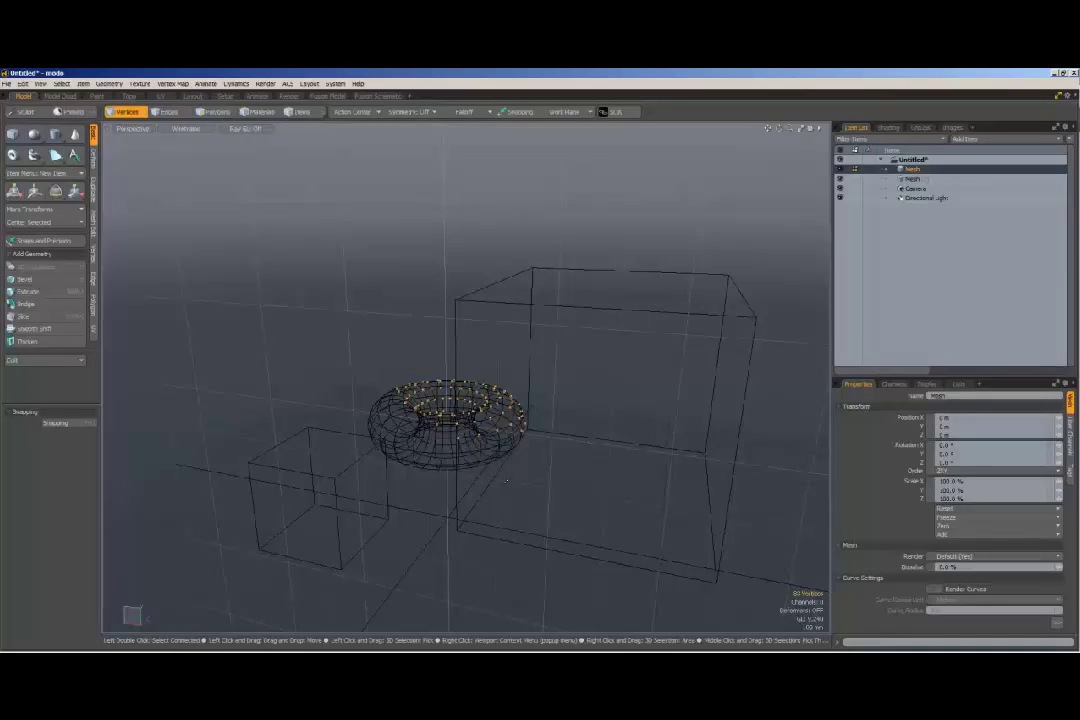
pyautogui.moveTo(487, 533); pyautogui.dragTo(411, 467)
pyautogui.moveTo(410, 420); pyautogui.dragTo(600, 446)
pyautogui.moveTo(483, 530); pyautogui.dragTo(485, 531)
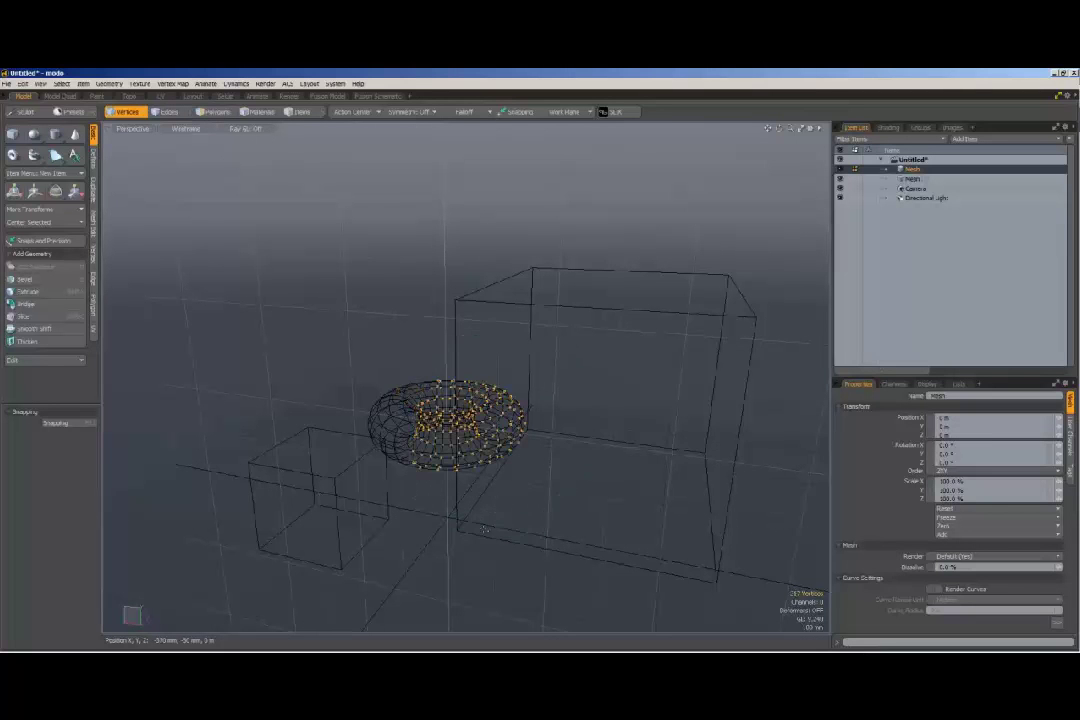
# Delete the selected torus vertices, inspect the remaining piece and undo the deletion.
pyautogui.moveTo(781, 129)
pyautogui.mouseDown()
pyautogui.moveTo(848, 60)
pyautogui.moveTo(779, 124)
pyautogui.moveTo(790, 190)
pyautogui.moveTo(768, 236)
pyautogui.moveTo(800, 96)
pyautogui.moveTo(825, 88)
pyautogui.moveTo(786, 122)
pyautogui.mouseUp()
pyautogui.press('Delete')
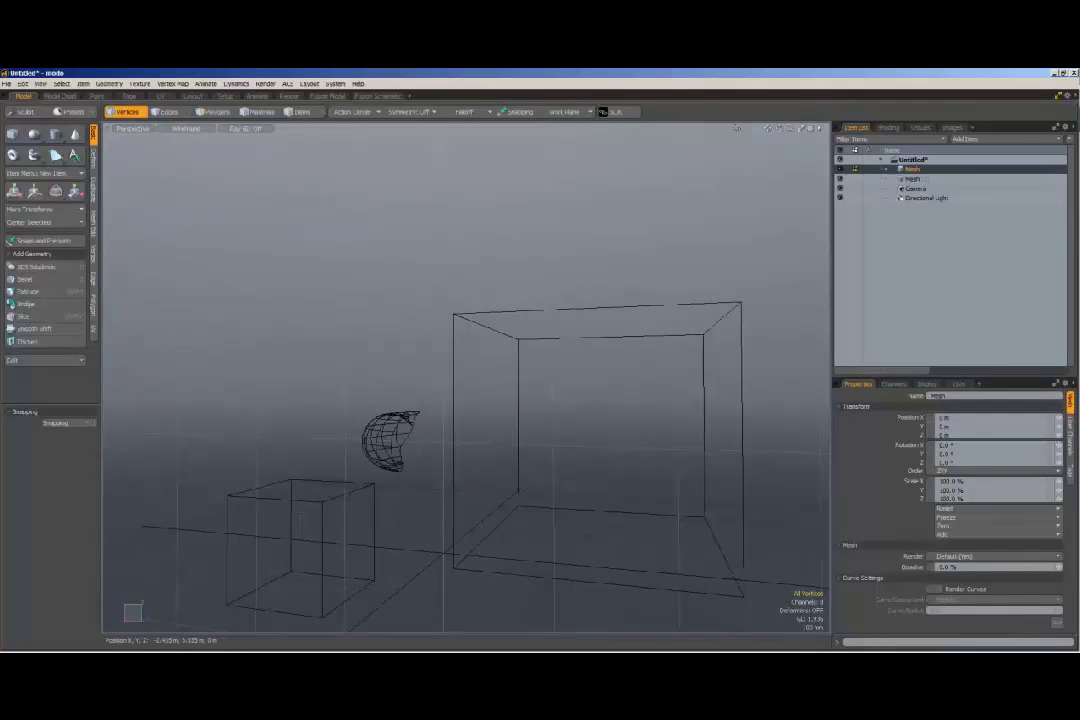
pyautogui.moveTo(781, 129); pyautogui.dragTo(792, 140)
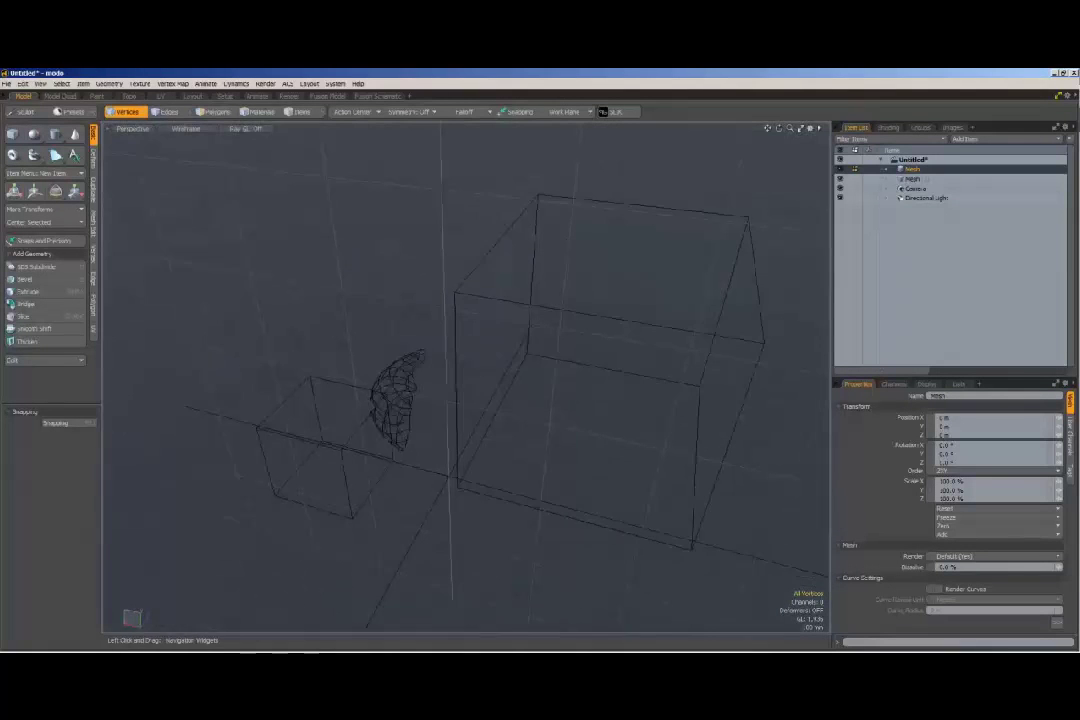
pyautogui.hotkey('ctrl', 'z')
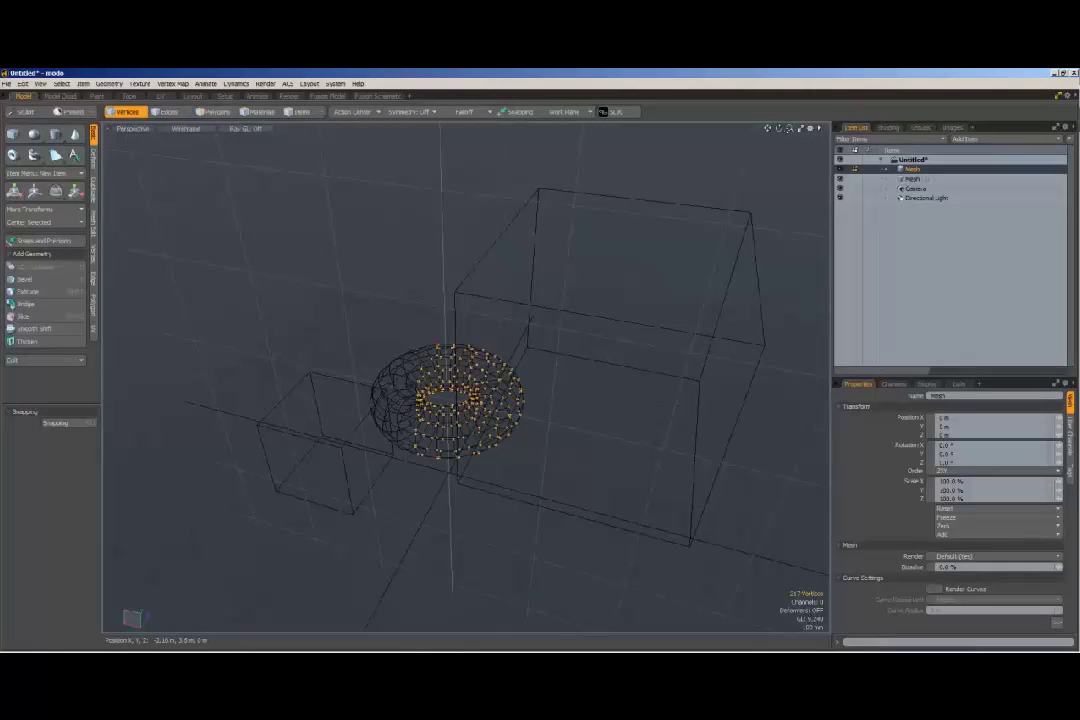
# Raise the selected torus vertices along the Y axis and rotate them about the Z axis.
pyautogui.press('w')
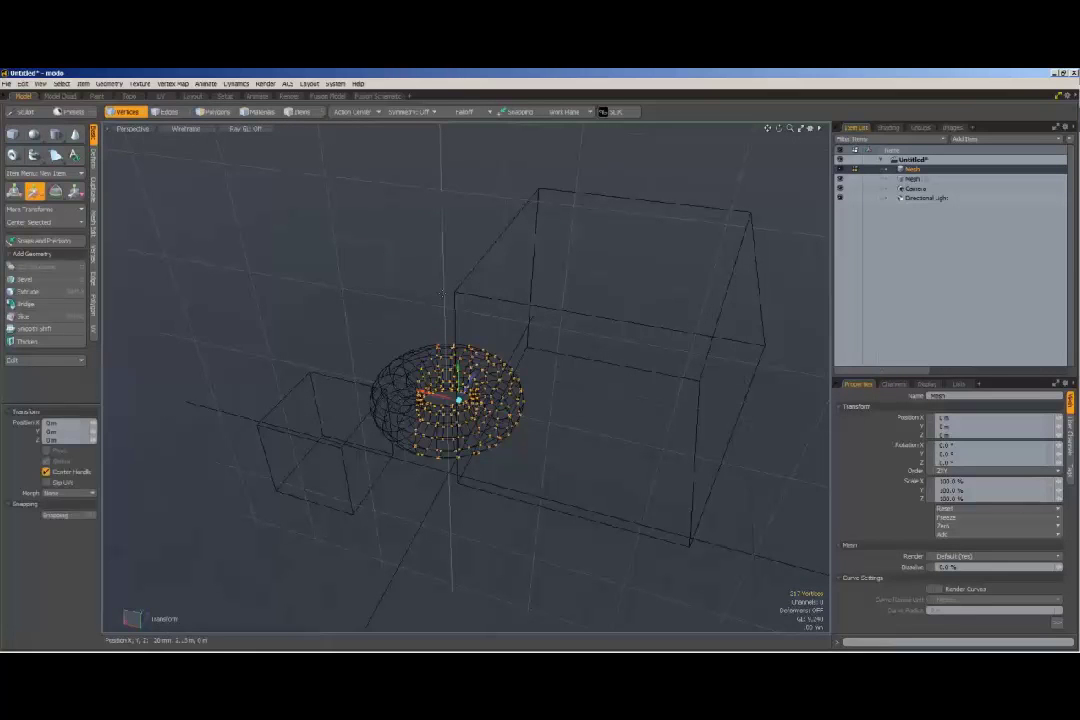
pyautogui.moveTo(459, 367); pyautogui.dragTo(459, 266)
pyautogui.press('space')
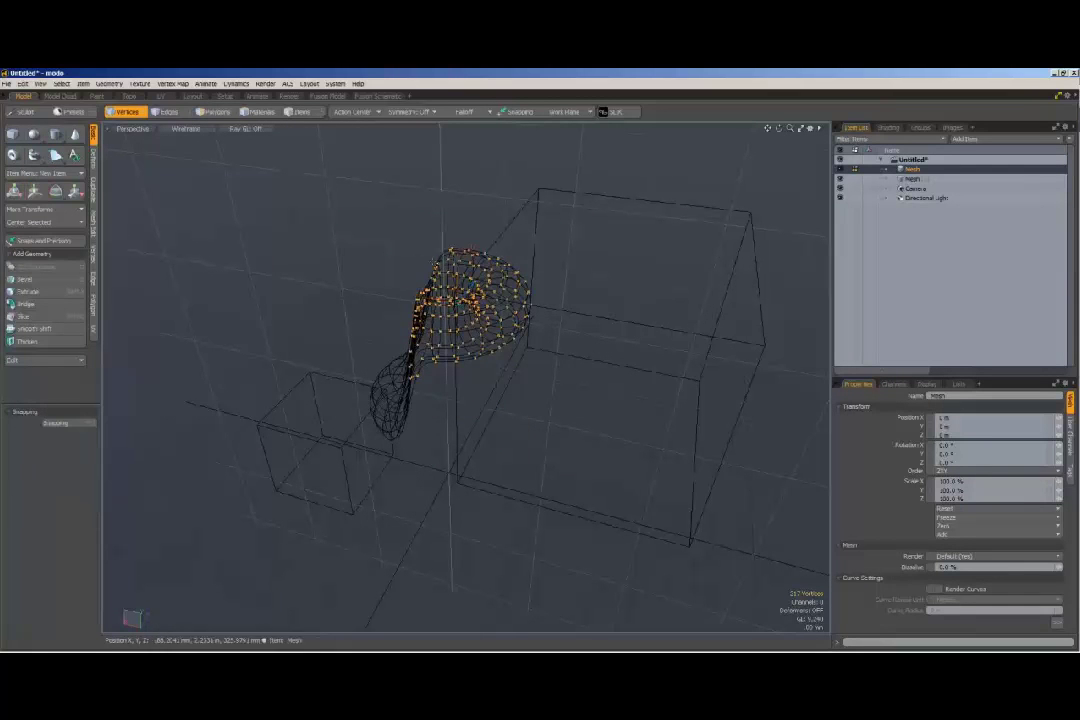
pyautogui.click(56, 191)
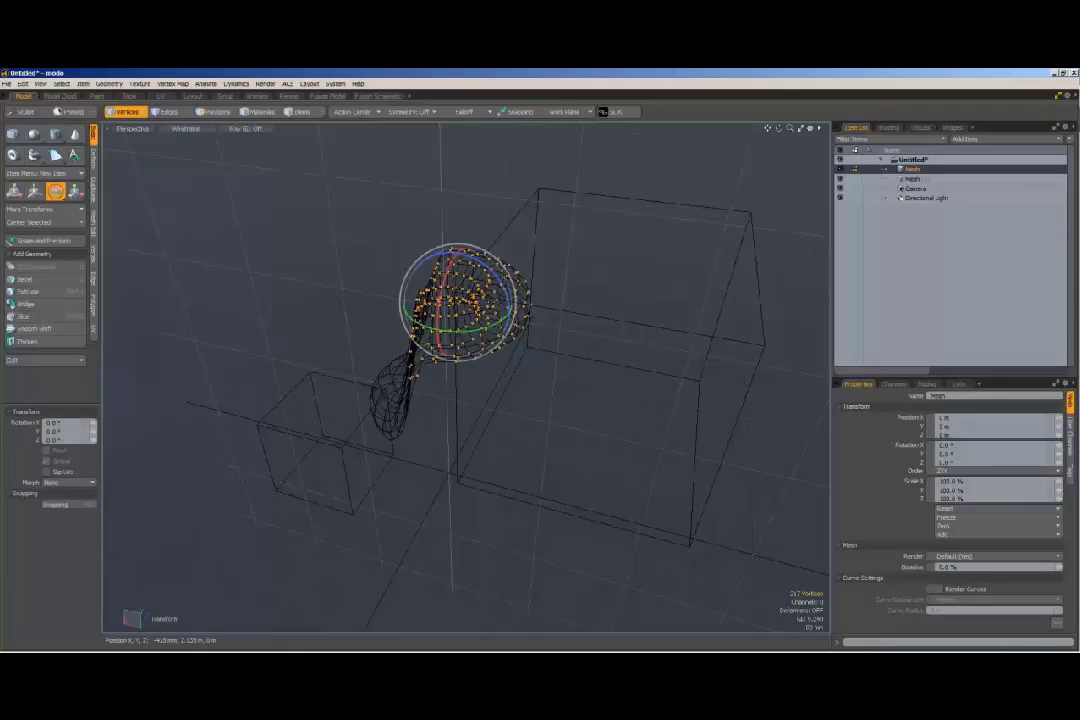
pyautogui.moveTo(505, 290); pyautogui.dragTo(387, 168)
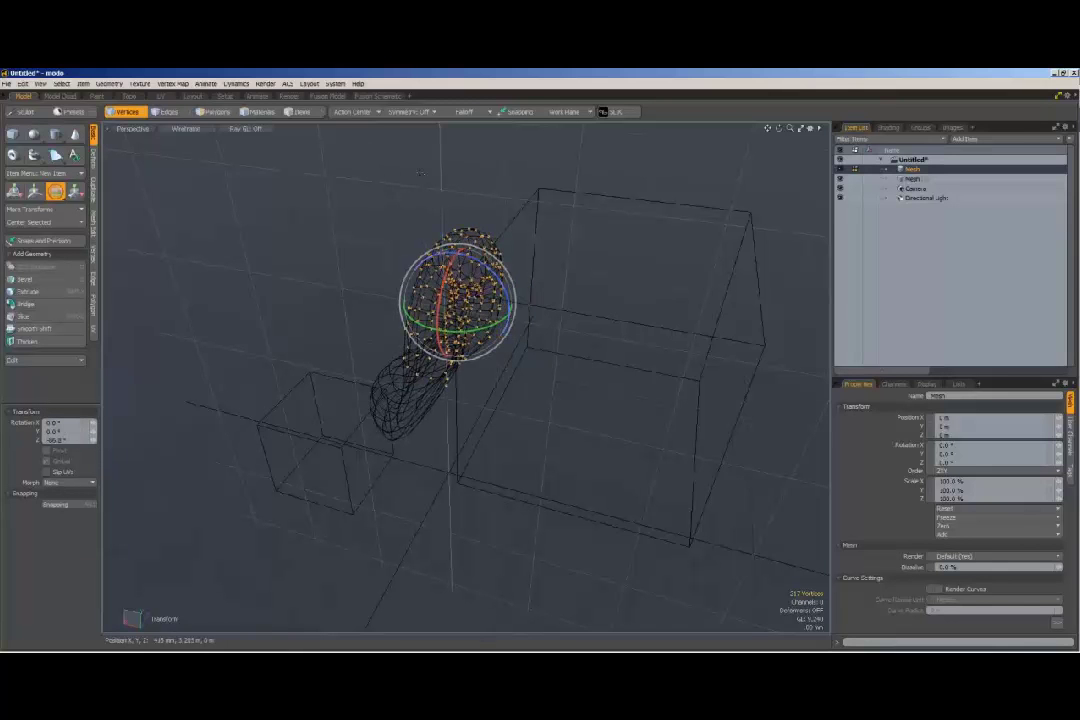
pyautogui.press('space')
# Change to edge selection, set the viewport style to Advanced OpenGL and inspect the deformed torus from another angle.
pyautogui.moveTo(780, 129); pyautogui.dragTo(735, 194)
pyautogui.press('2')
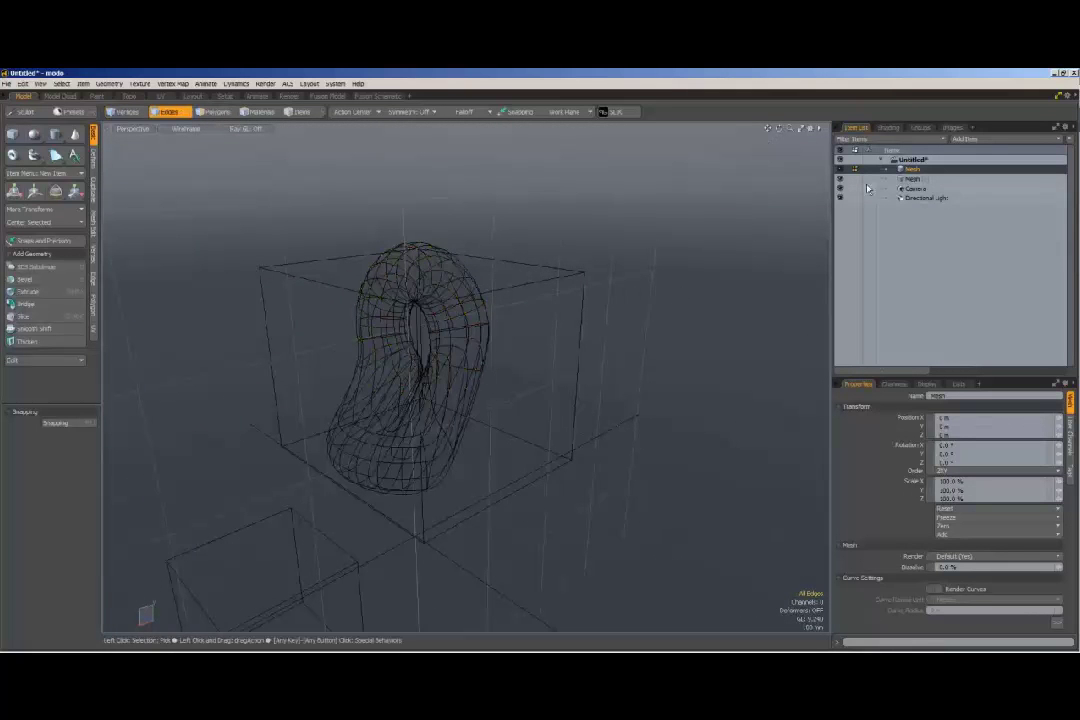
pyautogui.click(171, 129)
pyautogui.click(175, 179)
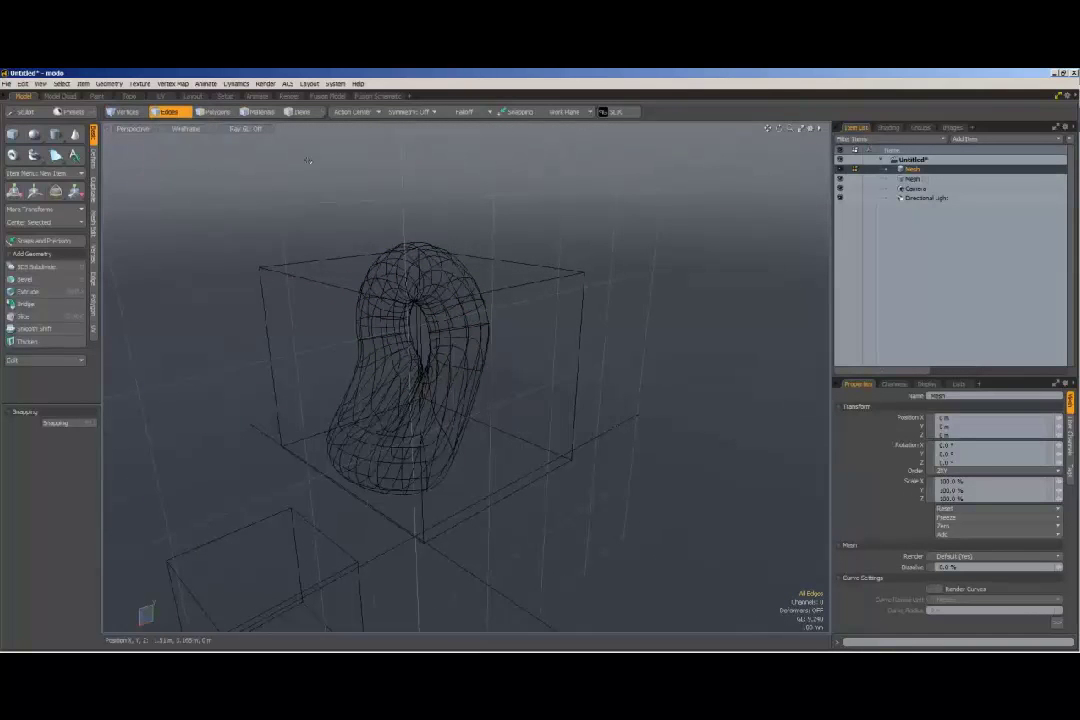
pyautogui.moveTo(780, 129)
pyautogui.mouseDown()
pyautogui.moveTo(865, 96)
pyautogui.moveTo(940, 104)
pyautogui.moveTo(695, 112)
pyautogui.moveTo(778, 108)
pyautogui.moveTo(779, 129)
pyautogui.moveTo(735, 128)
pyautogui.moveTo(870, 124)
pyautogui.moveTo(960, 104)
pyautogui.moveTo(775, 129)
pyautogui.moveTo(790, 131)
pyautogui.moveTo(769, 124)
pyautogui.moveTo(792, 124)
pyautogui.mouseUp()
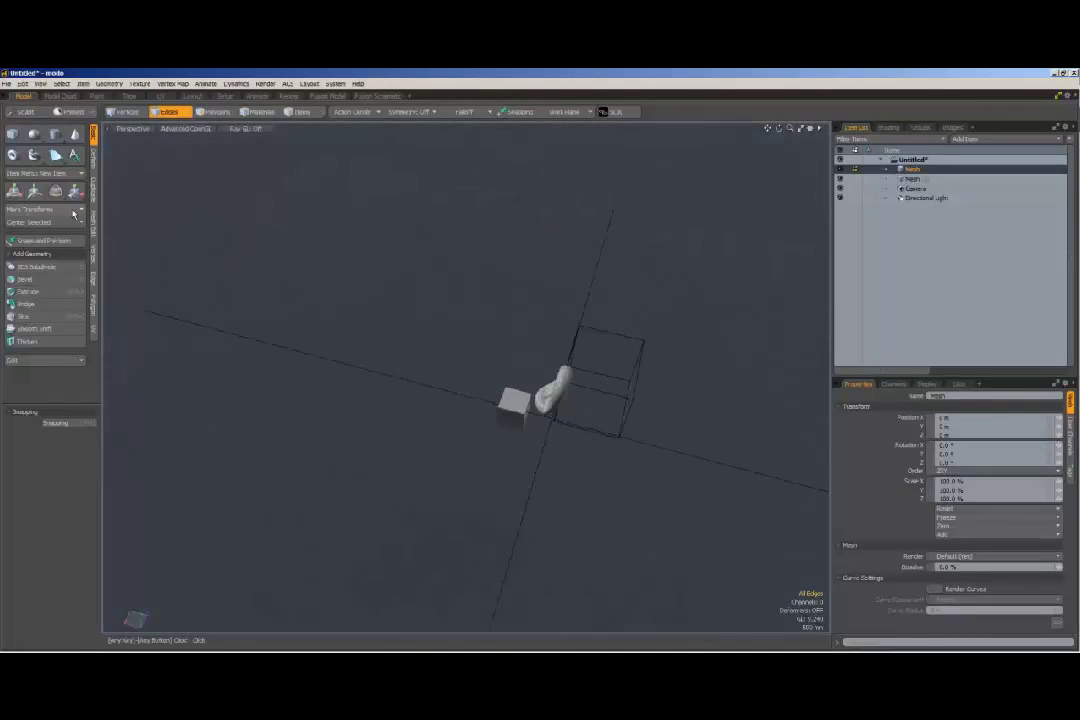
# Add a new empty mesh item to the scene.
pyautogui.click(965, 138)
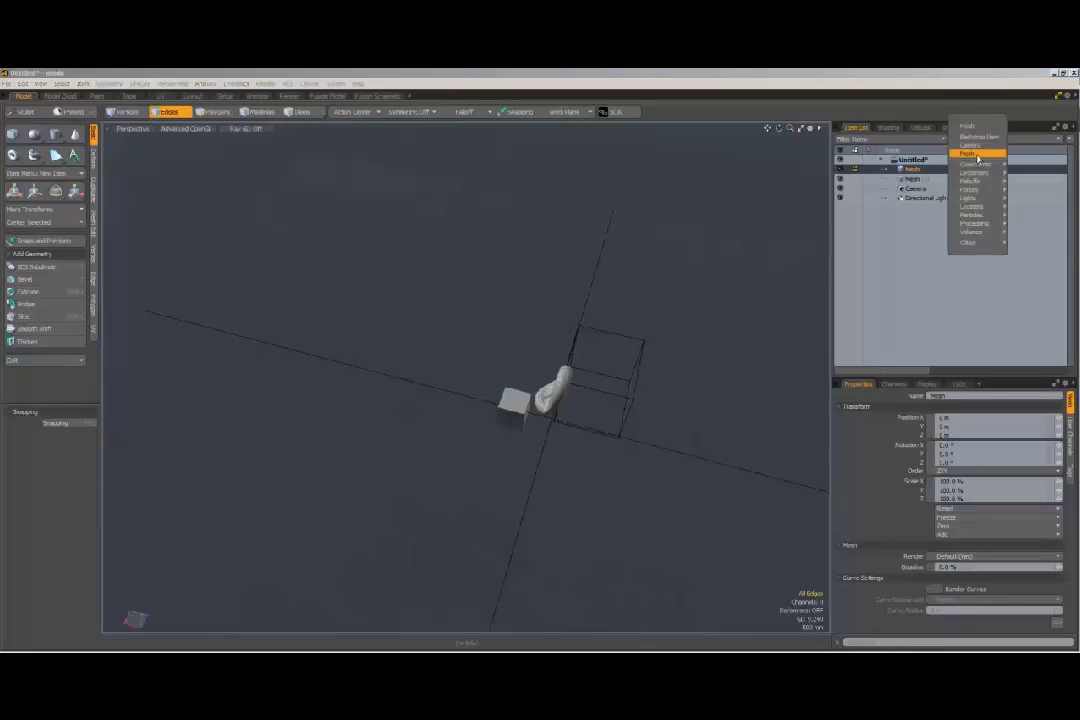
pyautogui.click(970, 154)
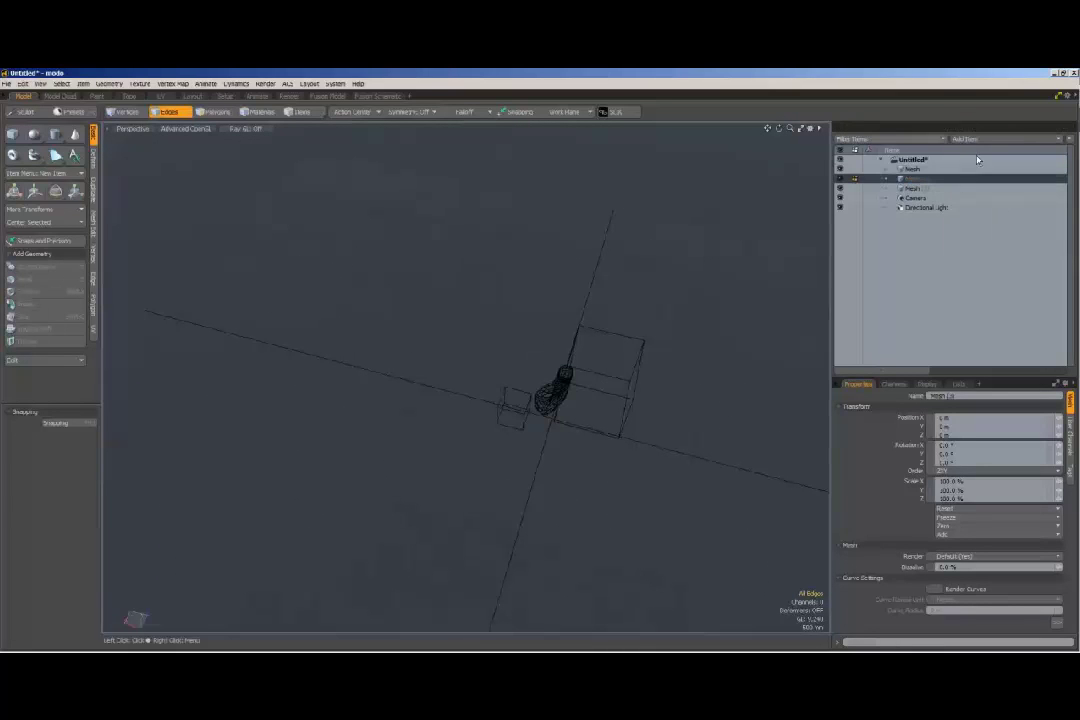
# Try drawing flat rectangles with the Cube primitive on the ground plane and on a vertical plane, discarding both.
pyautogui.click(12, 135)
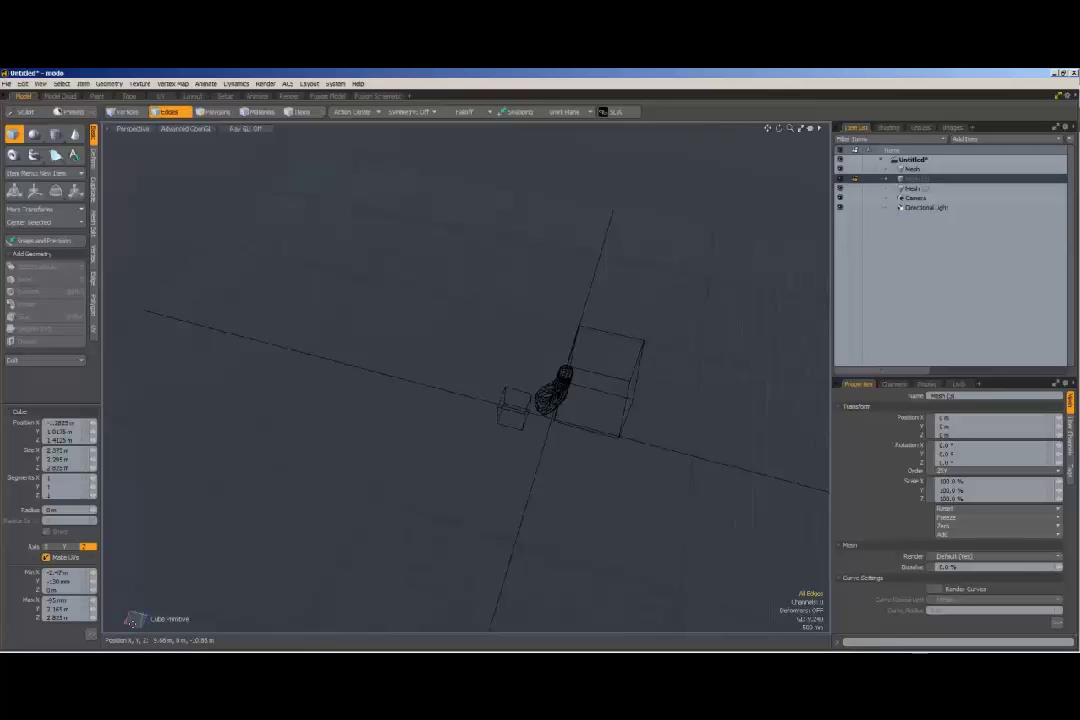
pyautogui.moveTo(333, 517); pyautogui.dragTo(745, 324)
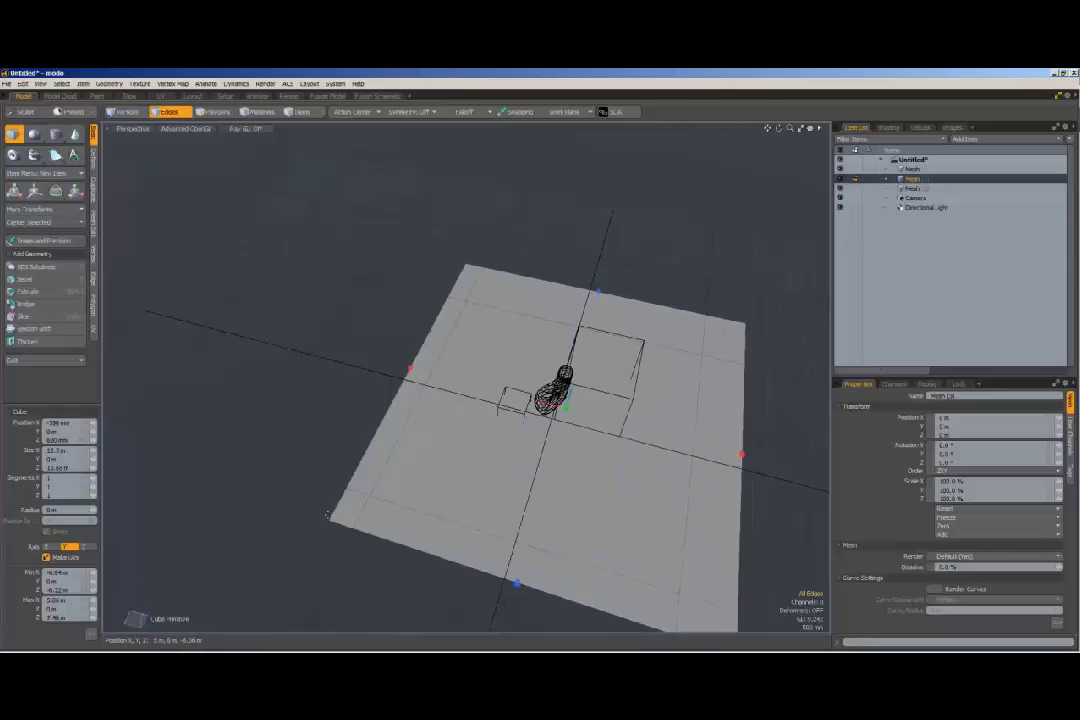
pyautogui.click(327, 515)
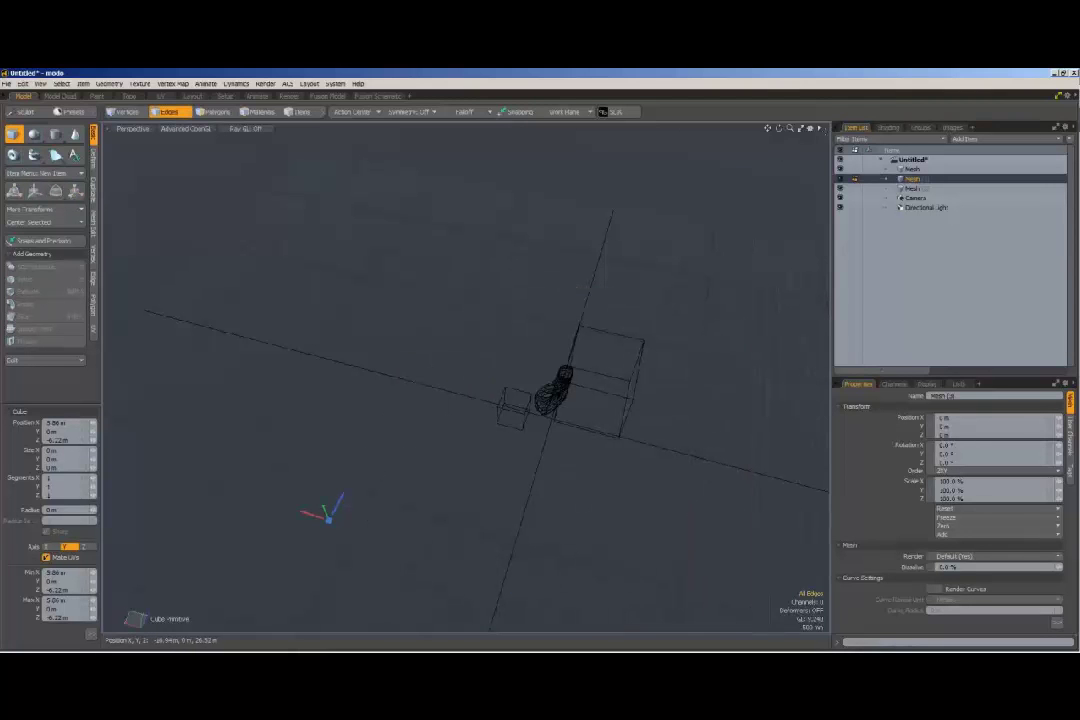
pyautogui.moveTo(779, 128); pyautogui.dragTo(897, 112)
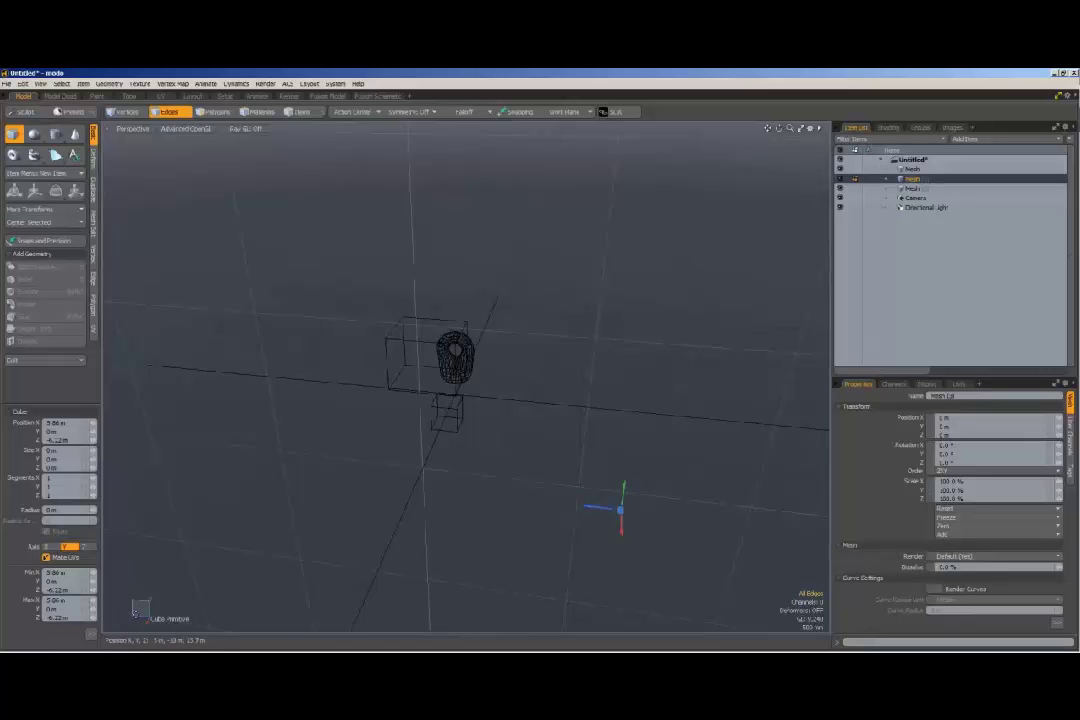
pyautogui.moveTo(620, 510); pyautogui.dragTo(258, 190)
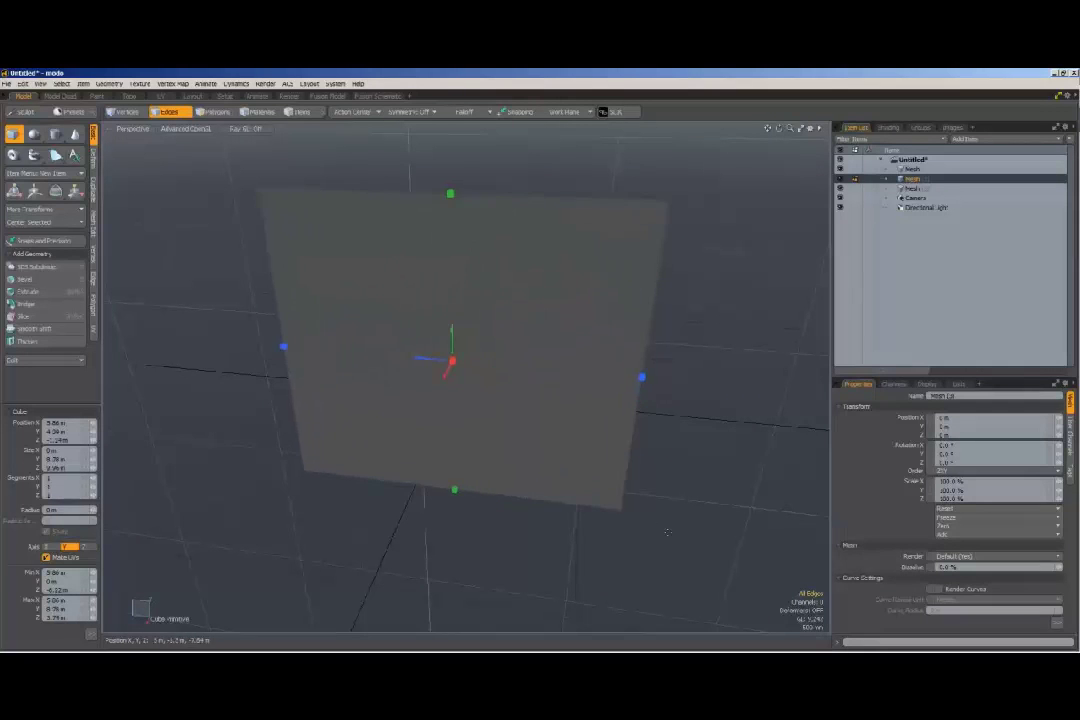
pyautogui.hotkey('ctrl', 'z')
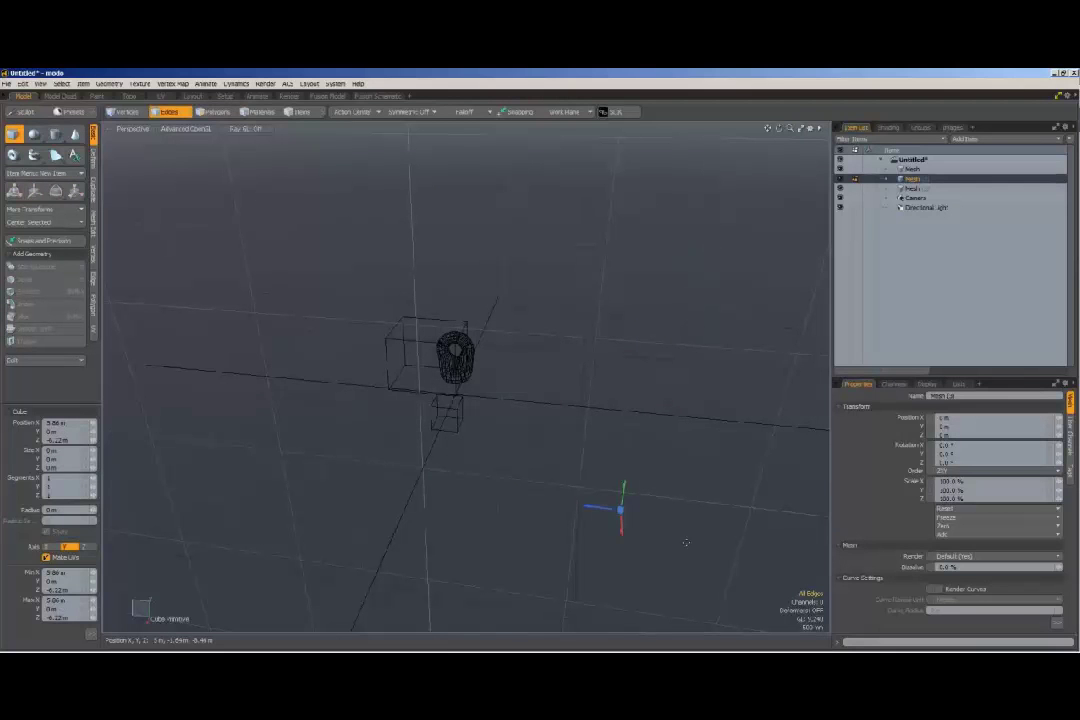
pyautogui.press('q')
pyautogui.moveTo(778, 129); pyautogui.dragTo(770, 137)
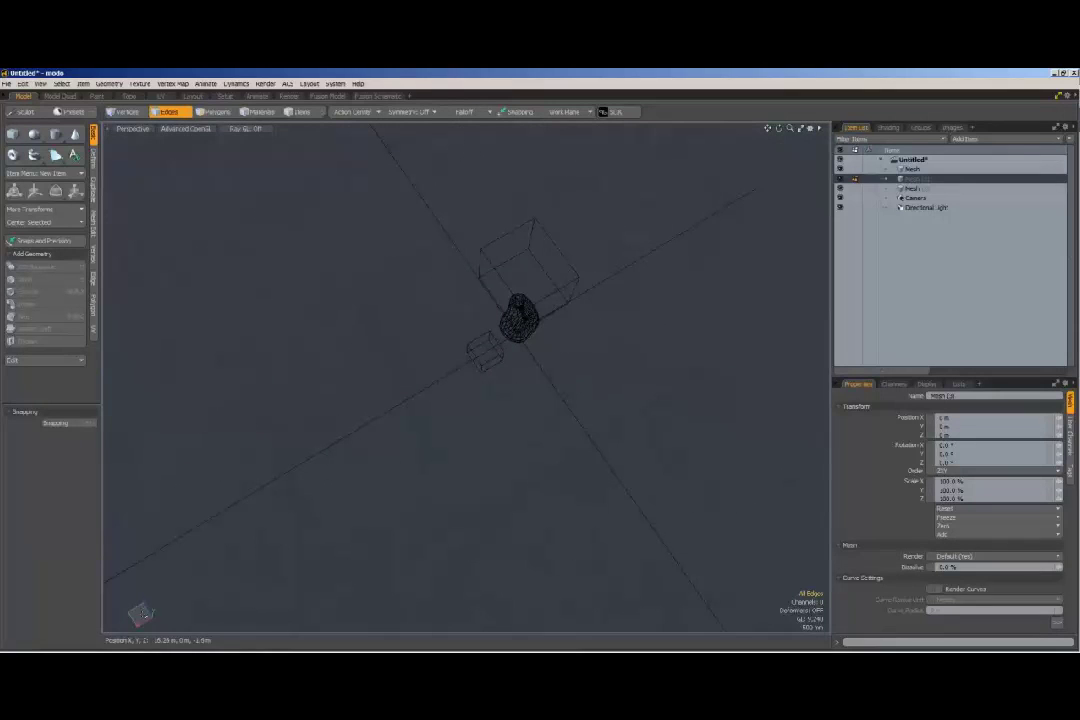
# Draw a flat cube about 22.5 by 29.3 m on the ground around the origin and stretch it both ways along X.
pyautogui.click(13, 133)
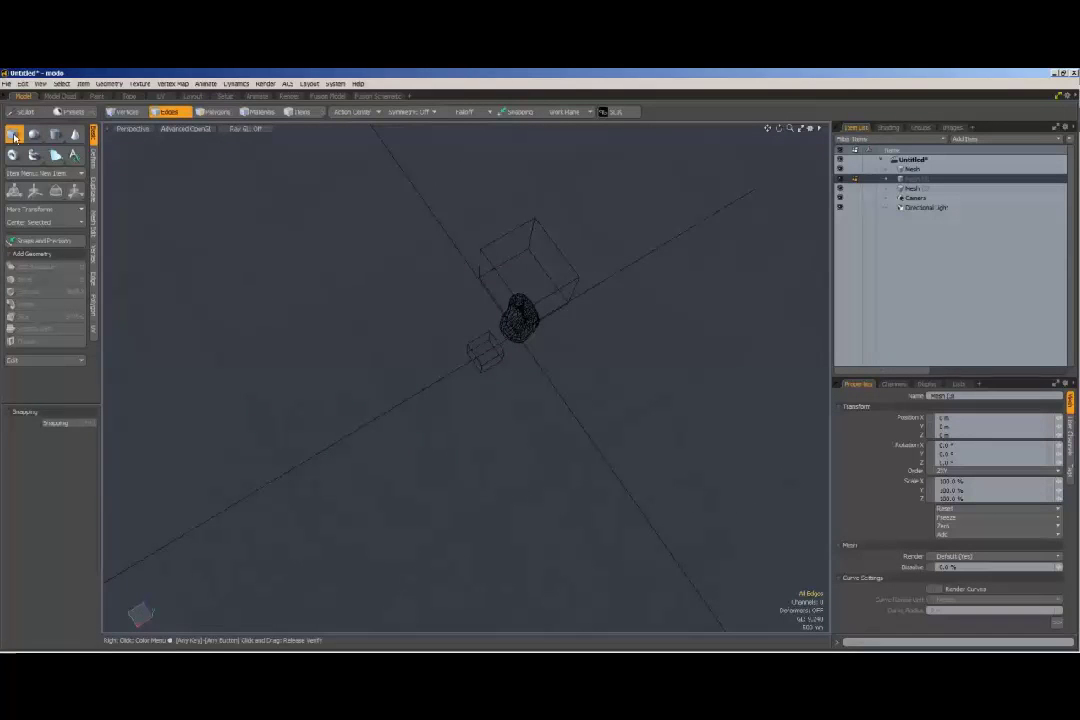
pyautogui.moveTo(211, 380); pyautogui.dragTo(700, 530)
pyautogui.moveTo(461, 239); pyautogui.dragTo(331, 74)
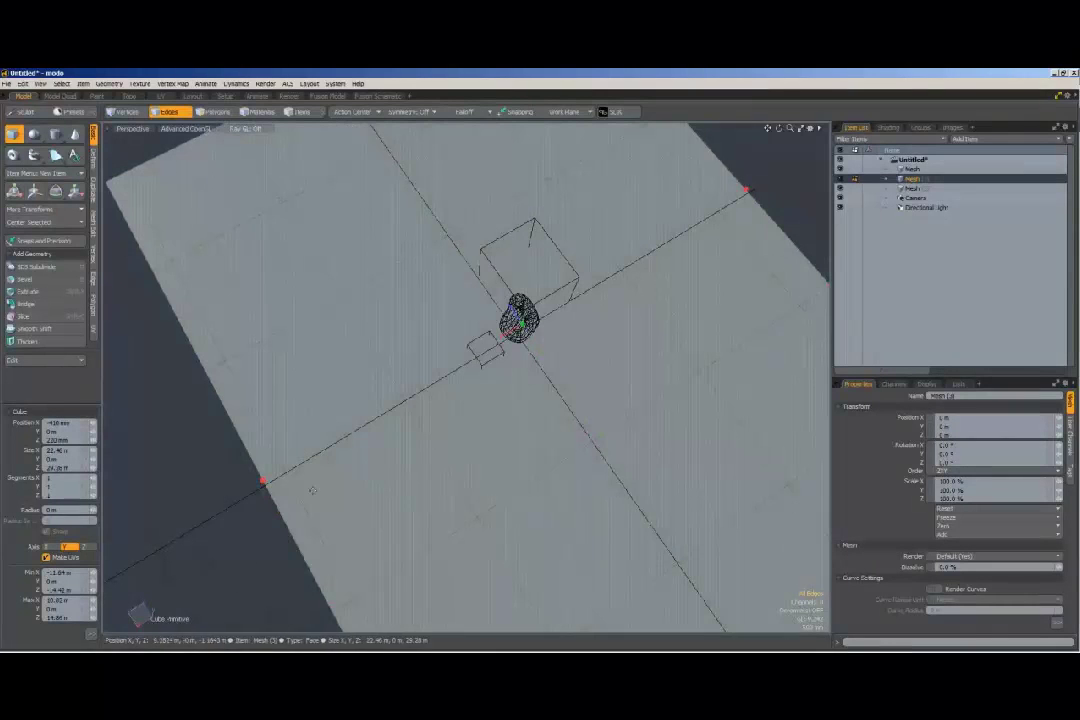
pyautogui.moveTo(263, 481); pyautogui.dragTo(76, 595)
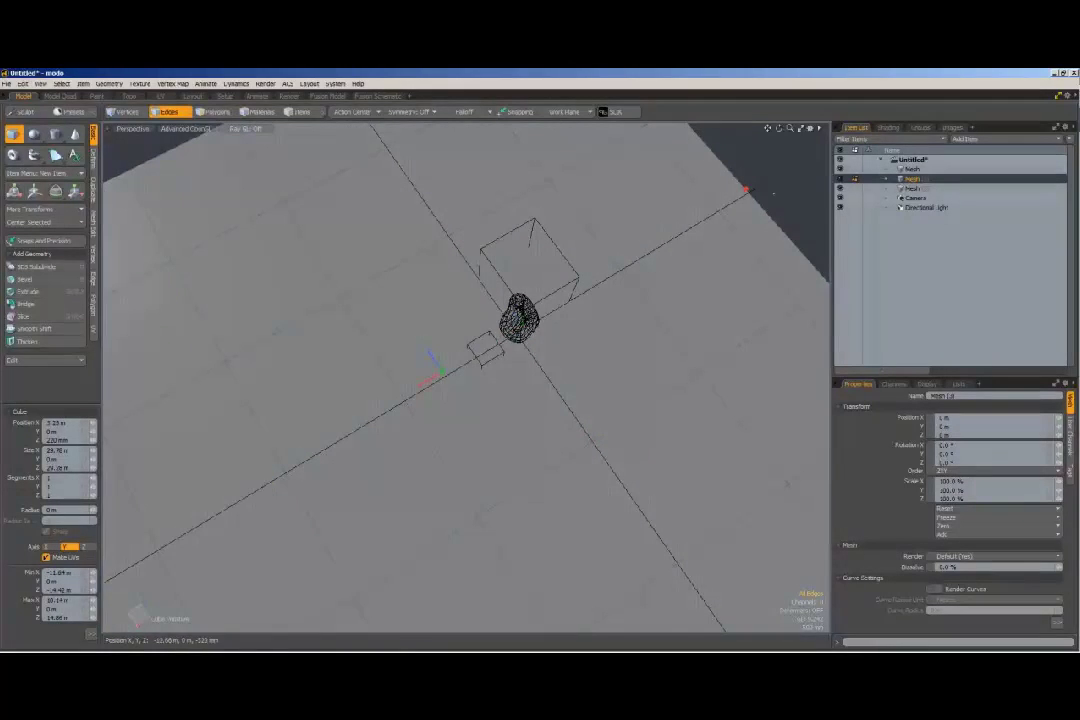
pyautogui.moveTo(745, 189); pyautogui.dragTo(867, 122)
pyautogui.press('q')
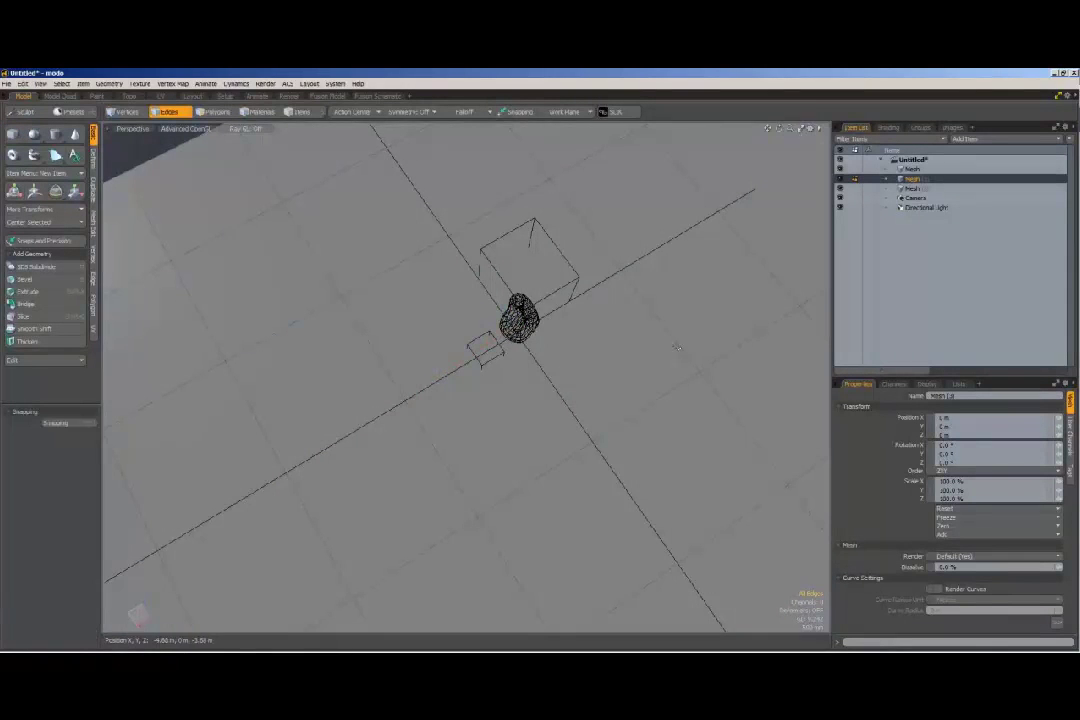
# Inspect the ground plane and the wireframe objects above it from farther out and from a low, close angle.
pyautogui.scroll(-3, 678, 349)
pyautogui.scroll(3, 715, 329)
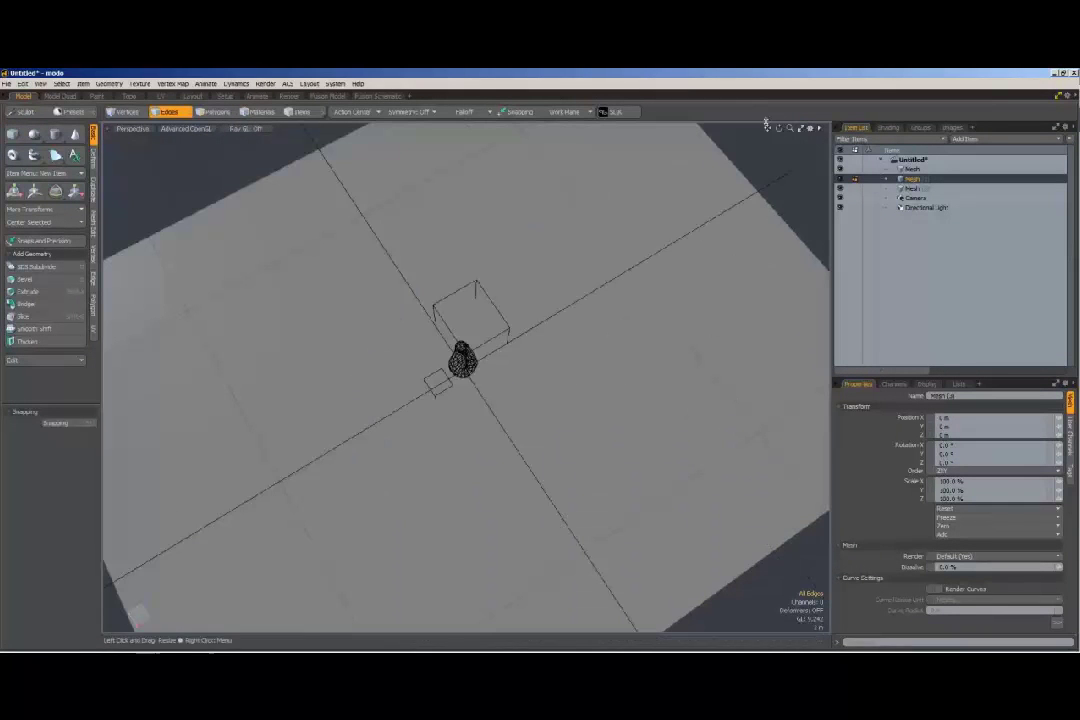
pyautogui.moveTo(780, 127); pyautogui.dragTo(778, 80)
pyautogui.moveTo(779, 128); pyautogui.dragTo(712, 140)
pyautogui.scroll(6, 743, 219)
pyautogui.moveTo(742, 219); pyautogui.dragTo(693, 221)
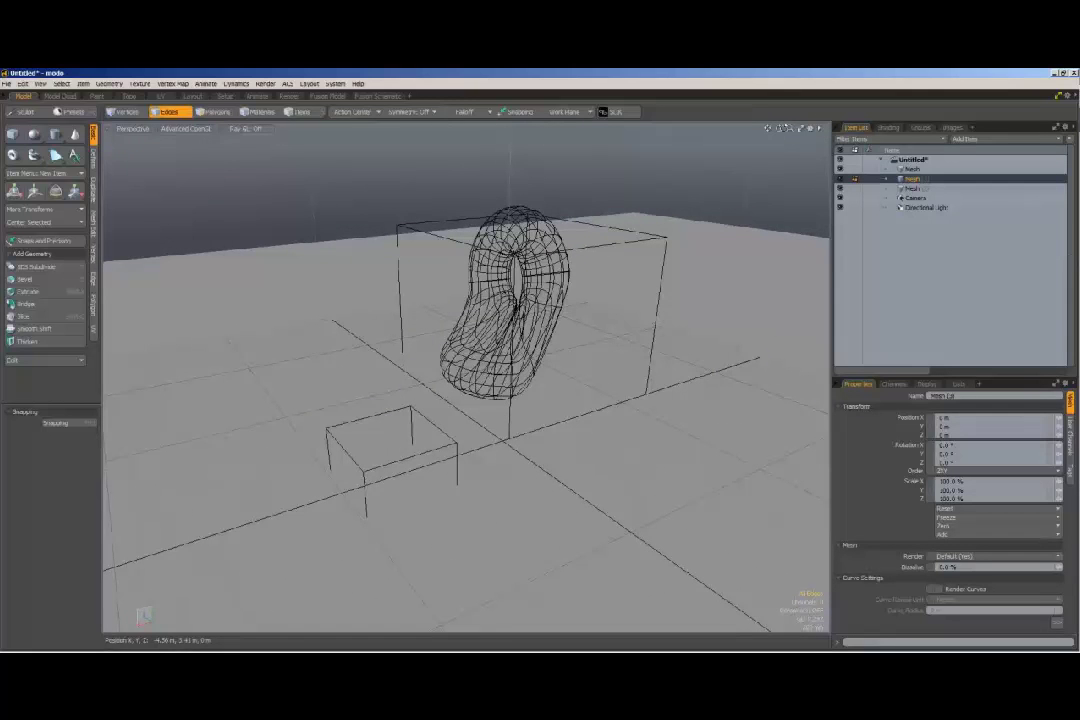
pyautogui.moveTo(779, 128)
pyautogui.mouseDown()
pyautogui.moveTo(860, 116)
pyautogui.moveTo(770, 112)
pyautogui.moveTo(822, 148)
pyautogui.moveTo(780, 125)
pyautogui.mouseUp()
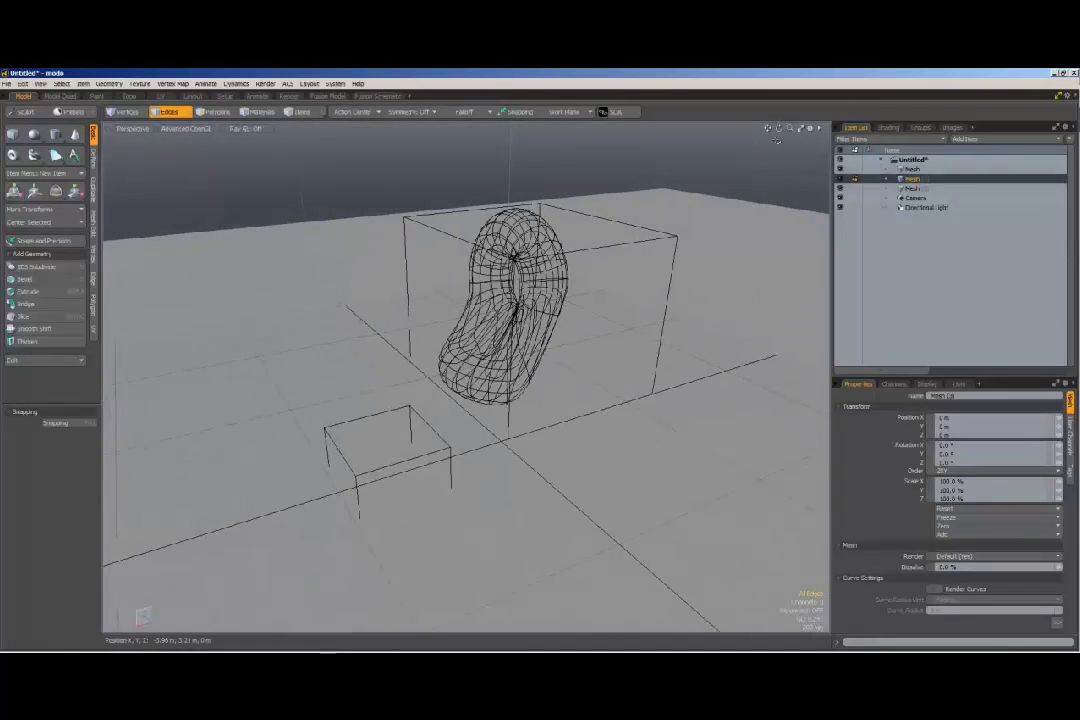
# Fit all geometry in the viewport, wander away from the objects by zooming and panning, and fit everything again.
pyautogui.press('a')
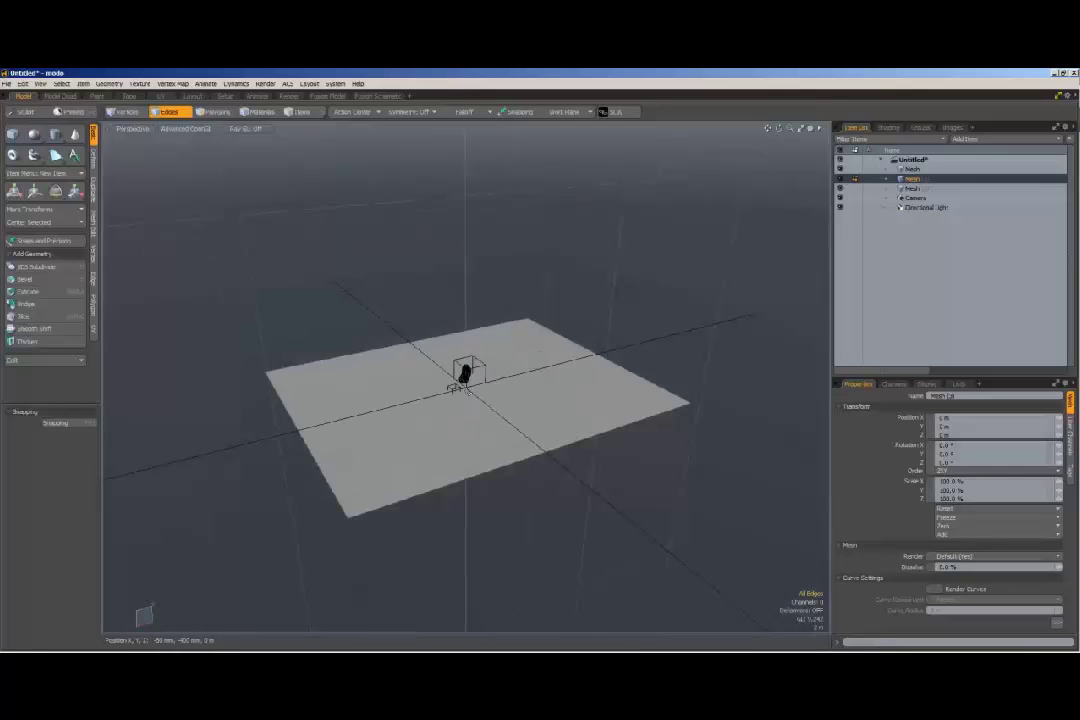
pyautogui.scroll(10, 466, 389)
pyautogui.scroll(-5, 646, 281)
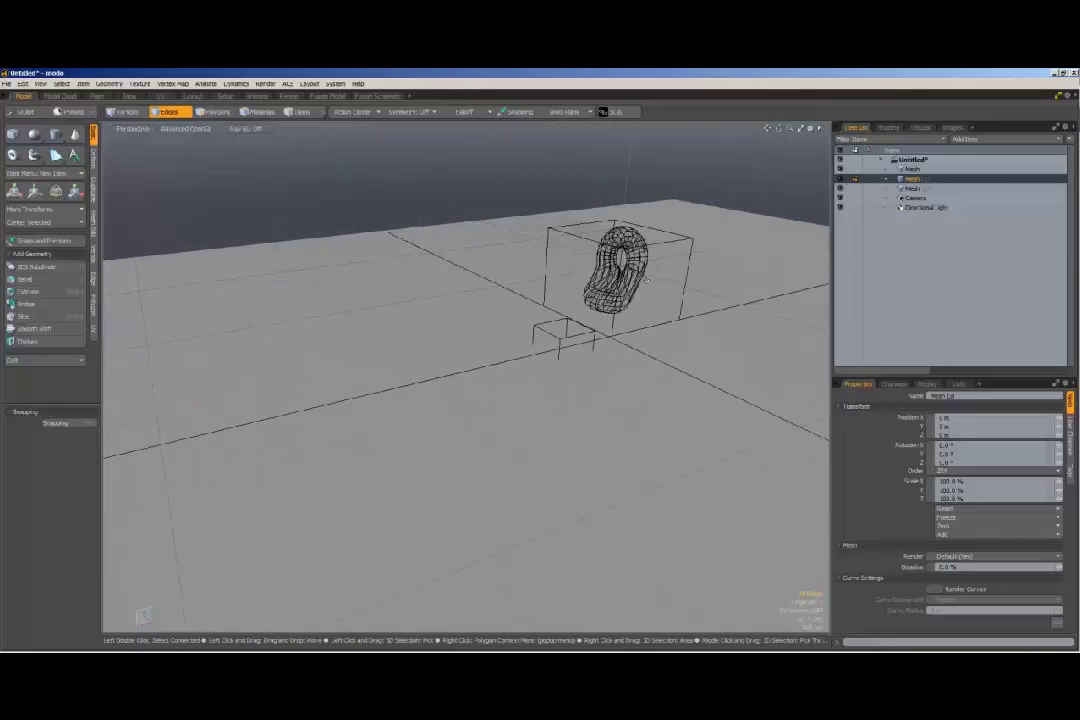
pyautogui.scroll(5, 764, 241)
pyautogui.scroll(-4, 212, 400)
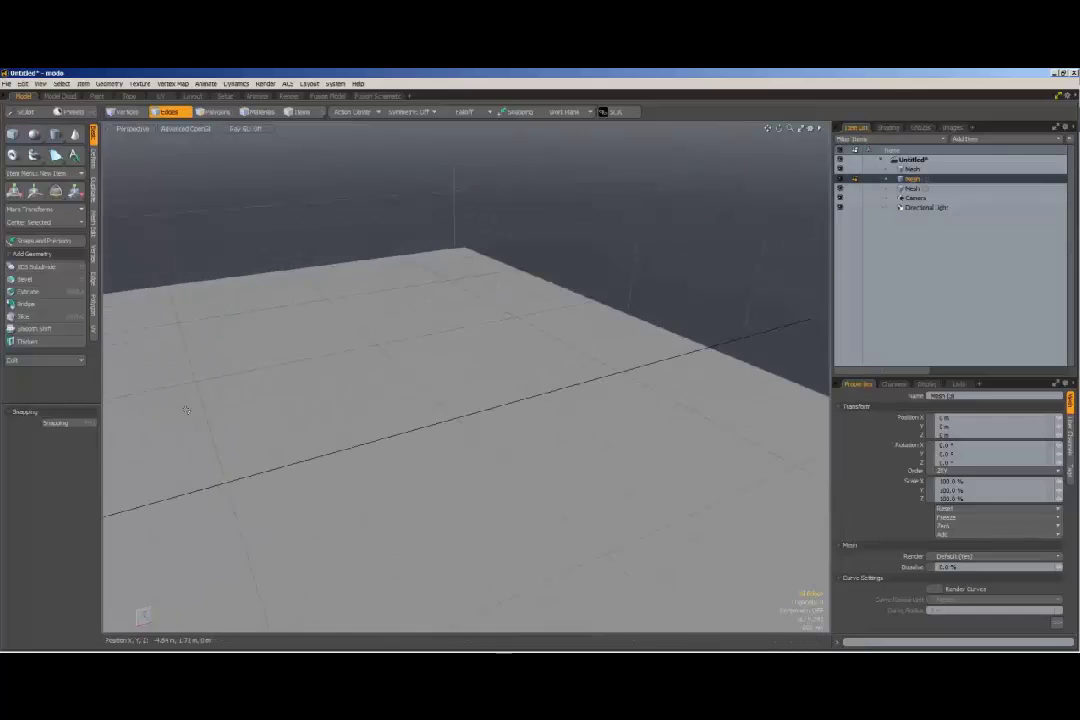
pyautogui.keyDown('alt'); pyautogui.moveTo(186, 410); pyautogui.dragTo(211, 408); pyautogui.keyUp('alt')
pyautogui.press('a')
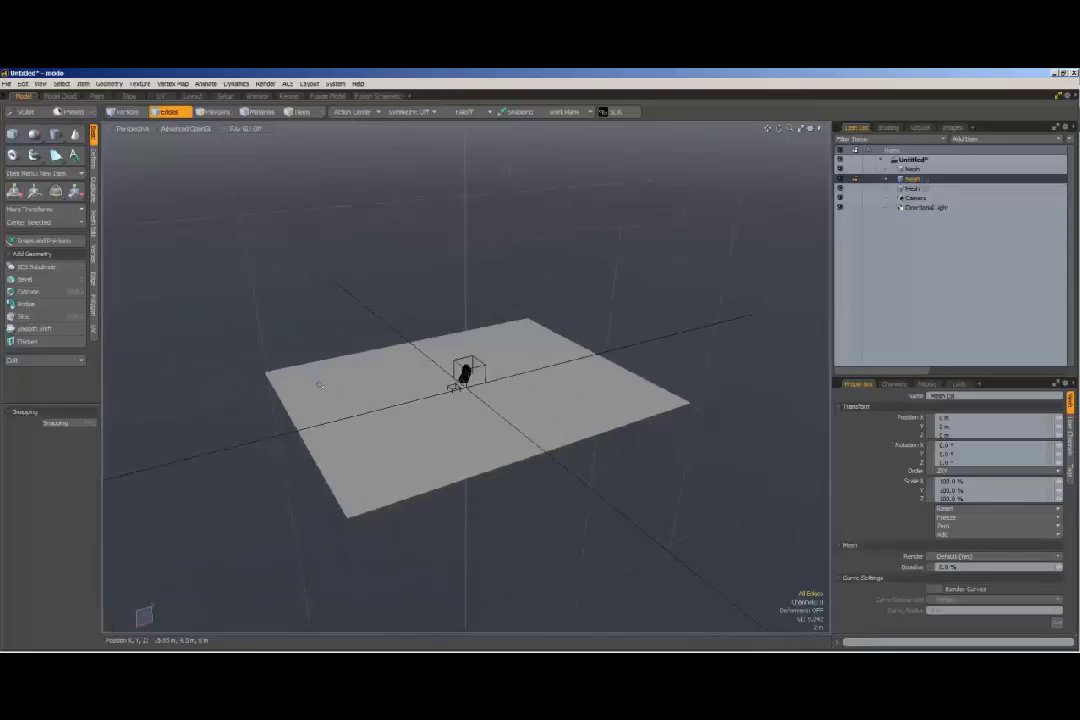
# Make the mesh item containing the large cube the active one.
pyautogui.hotkey('shift', 'a')
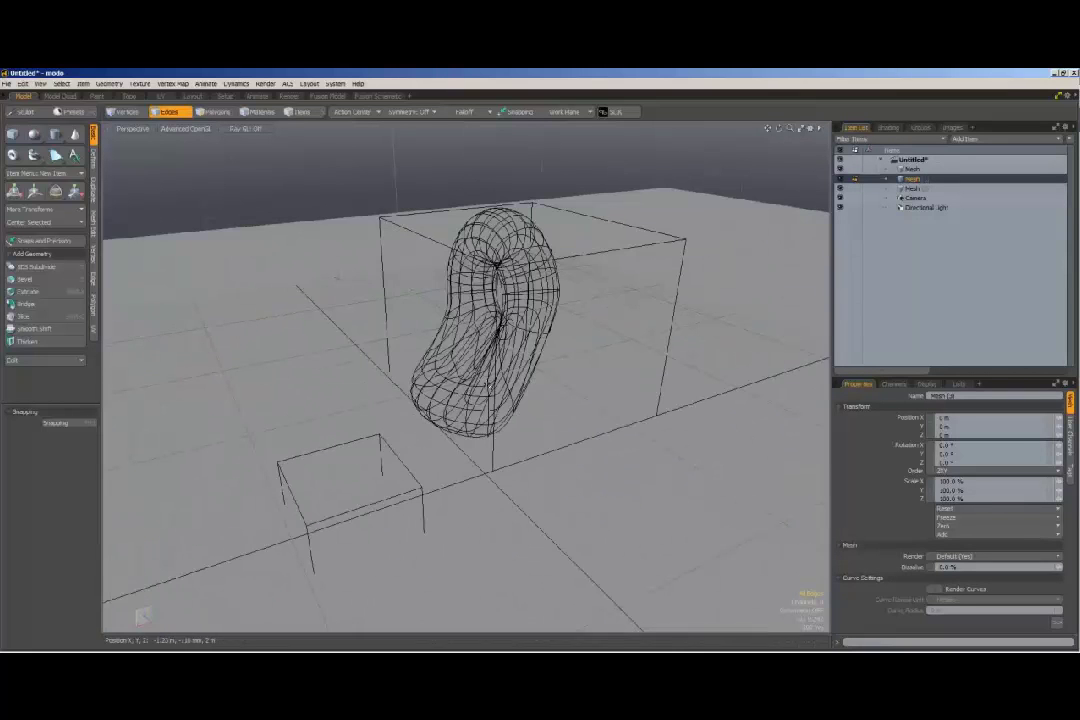
pyautogui.moveTo(779, 128); pyautogui.dragTo(730, 140)
pyautogui.click(915, 189)
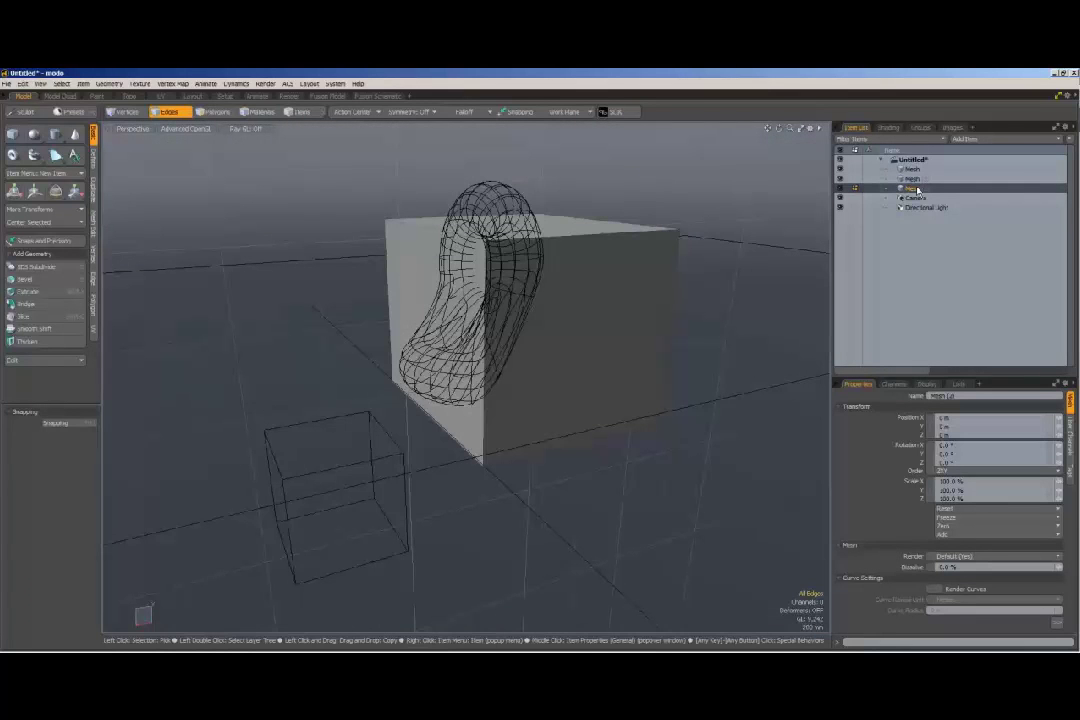
# Make the first mesh item active and return to the one containing the large cube to compare their display.
pyautogui.click(917, 170)
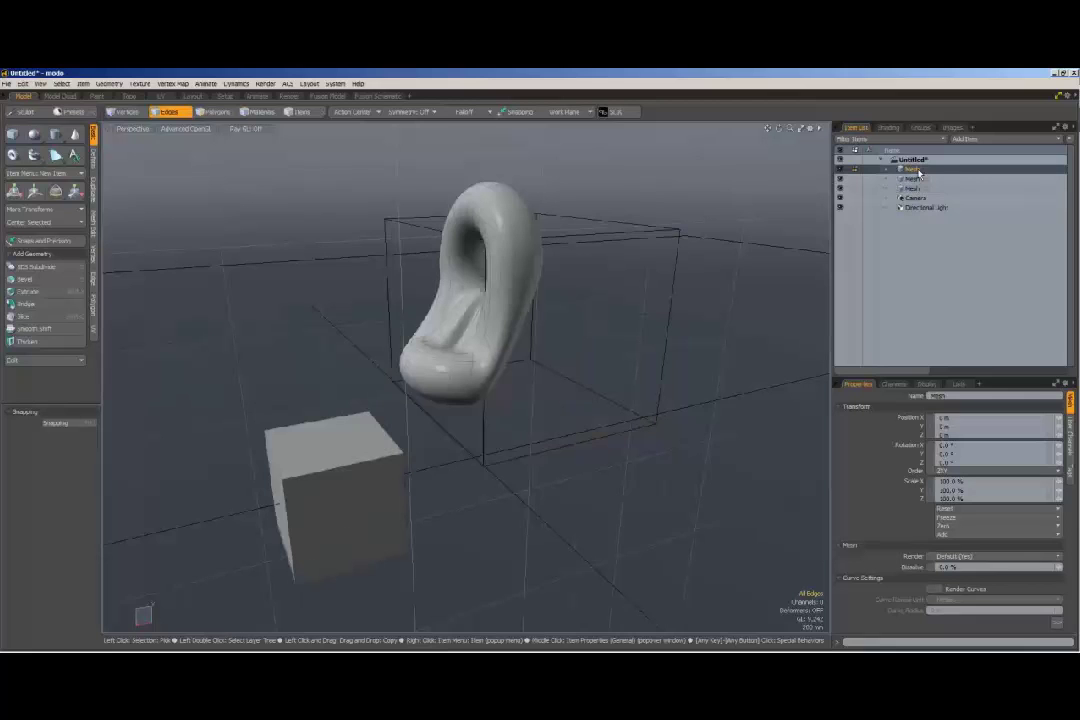
pyautogui.click(919, 178)
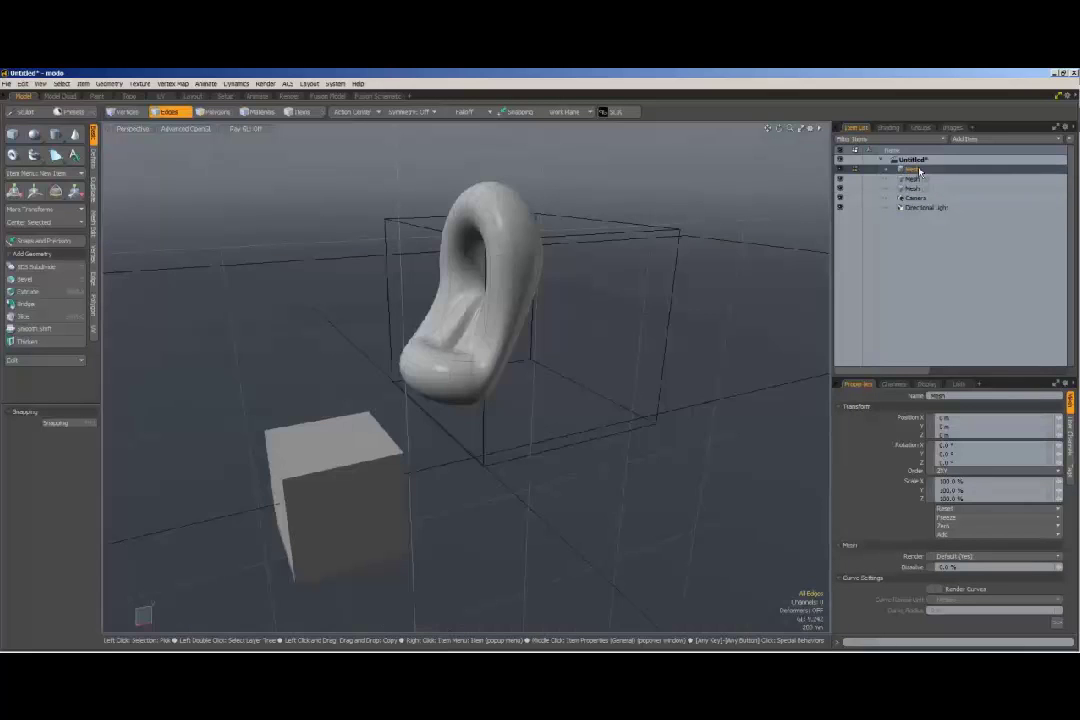
pyautogui.click(918, 188)
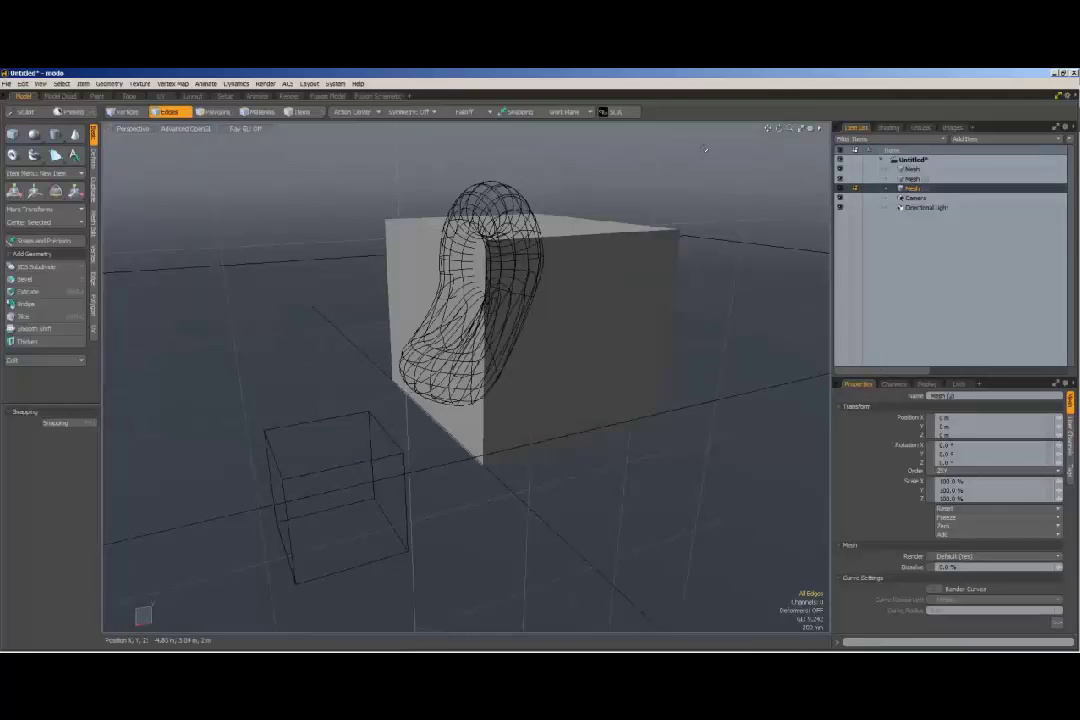
# Turn on the display of lights and cameras in the viewport's visibility options and view them beside the large cube.
pyautogui.click(814, 130)
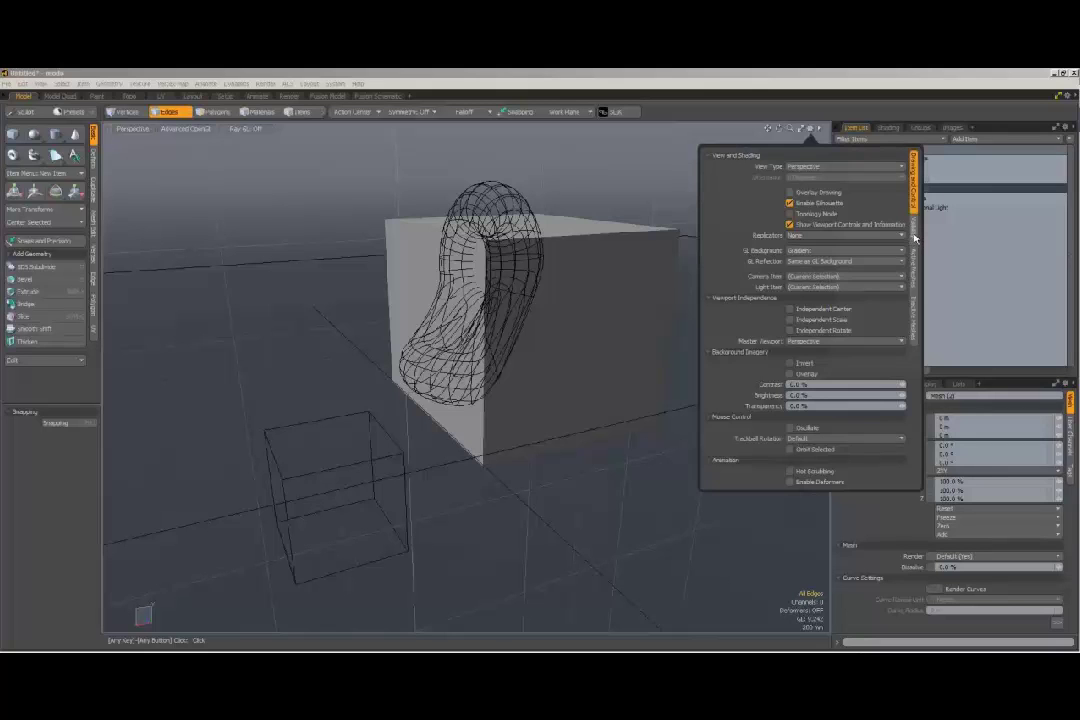
pyautogui.click(914, 237)
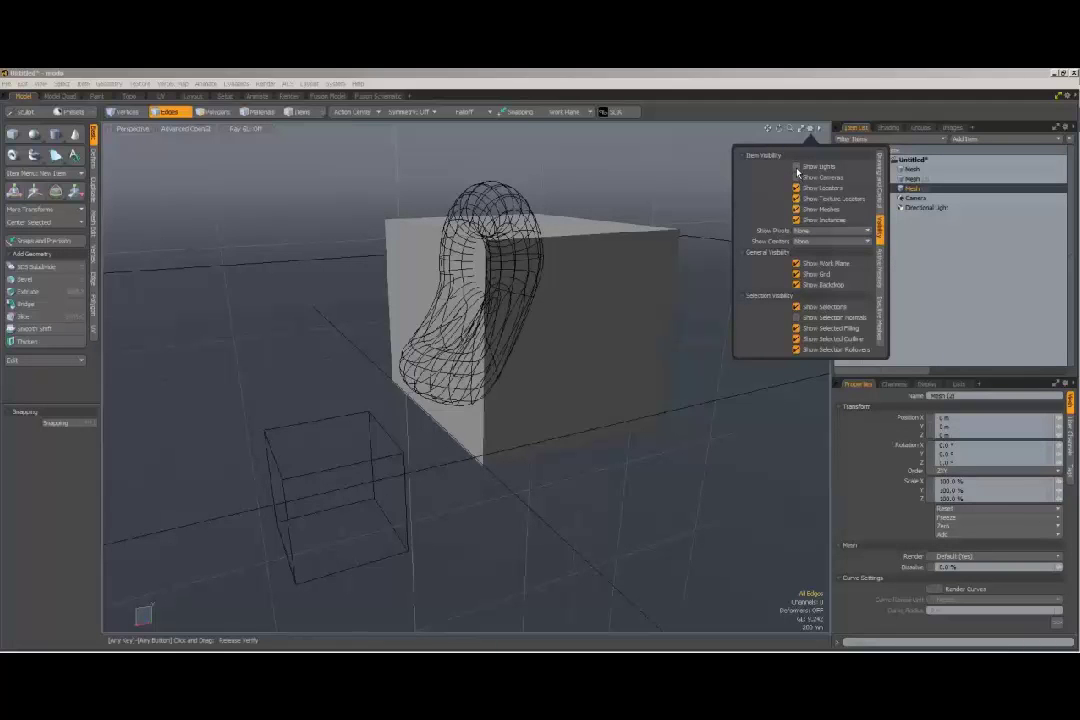
pyautogui.click(796, 167)
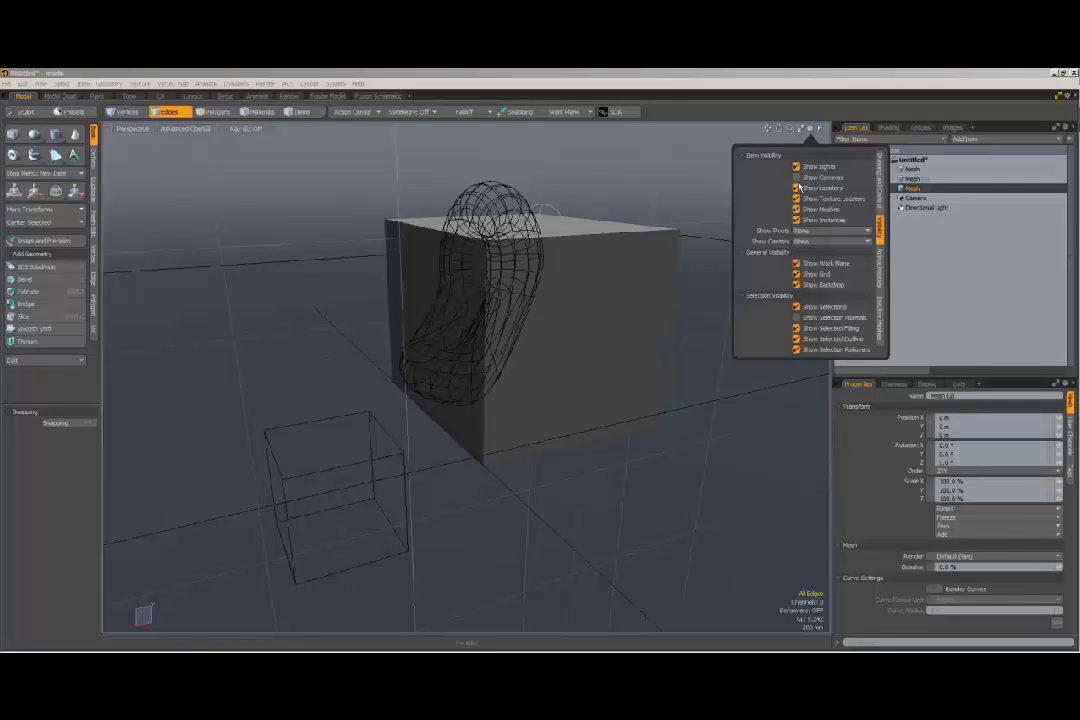
pyautogui.click(796, 177)
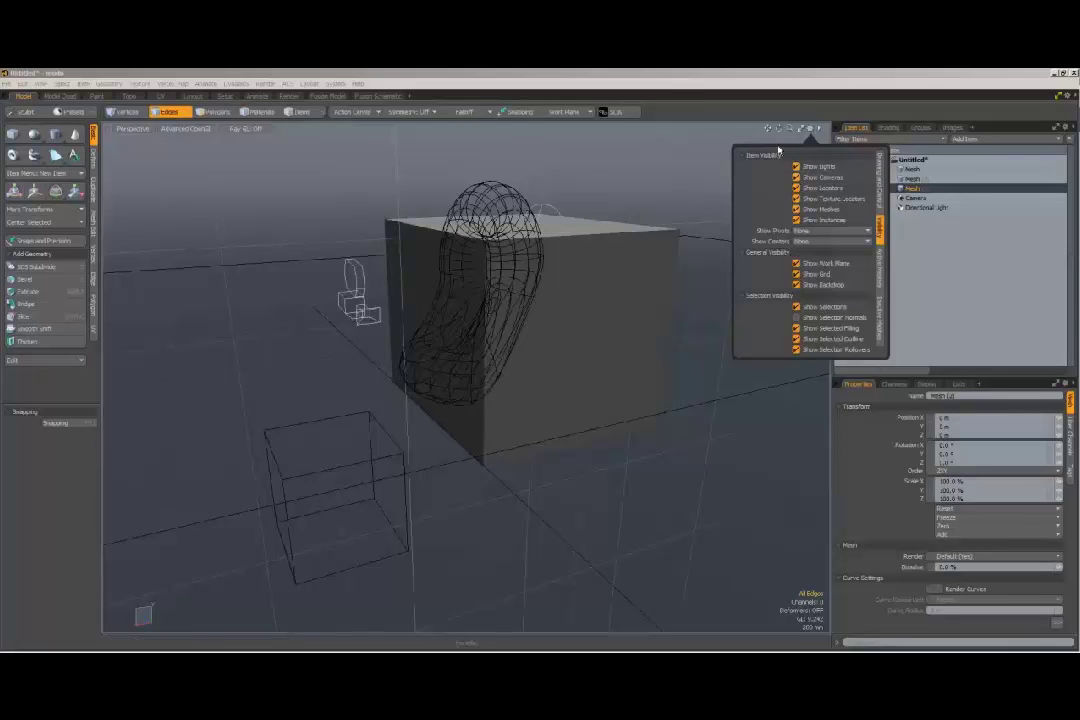
pyautogui.click(811, 110)
pyautogui.moveTo(778, 130); pyautogui.dragTo(543, 172)
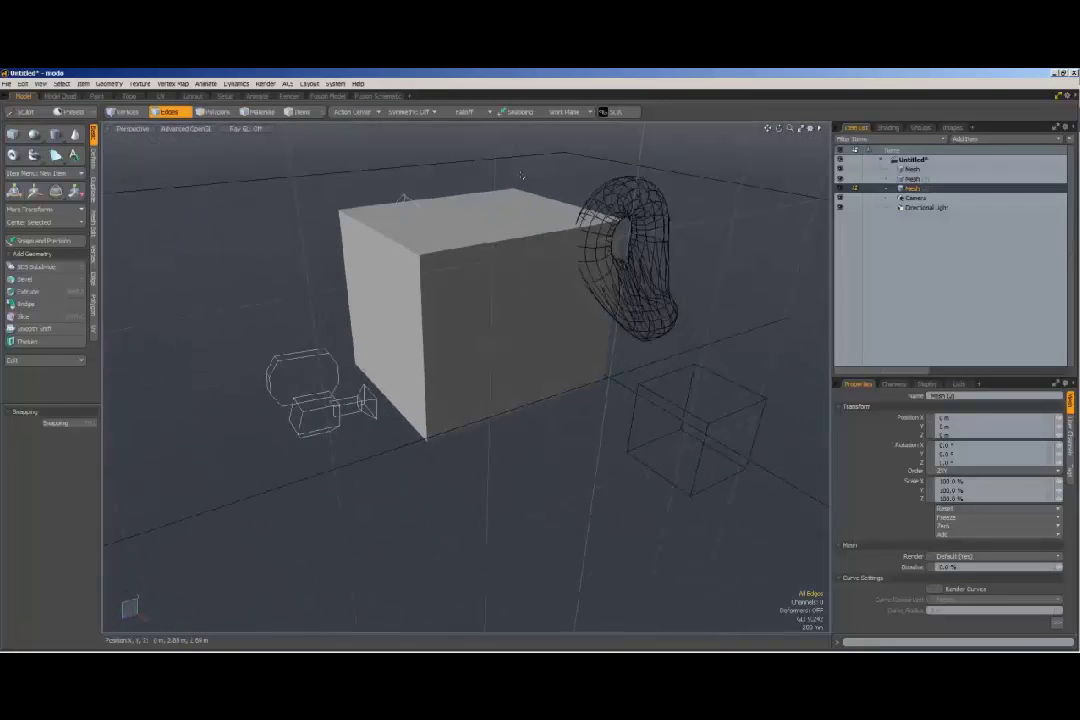
# Select all polygons of the large cube and scale them along Z into an upright slab about 321 mm thick.
pyautogui.press('3')
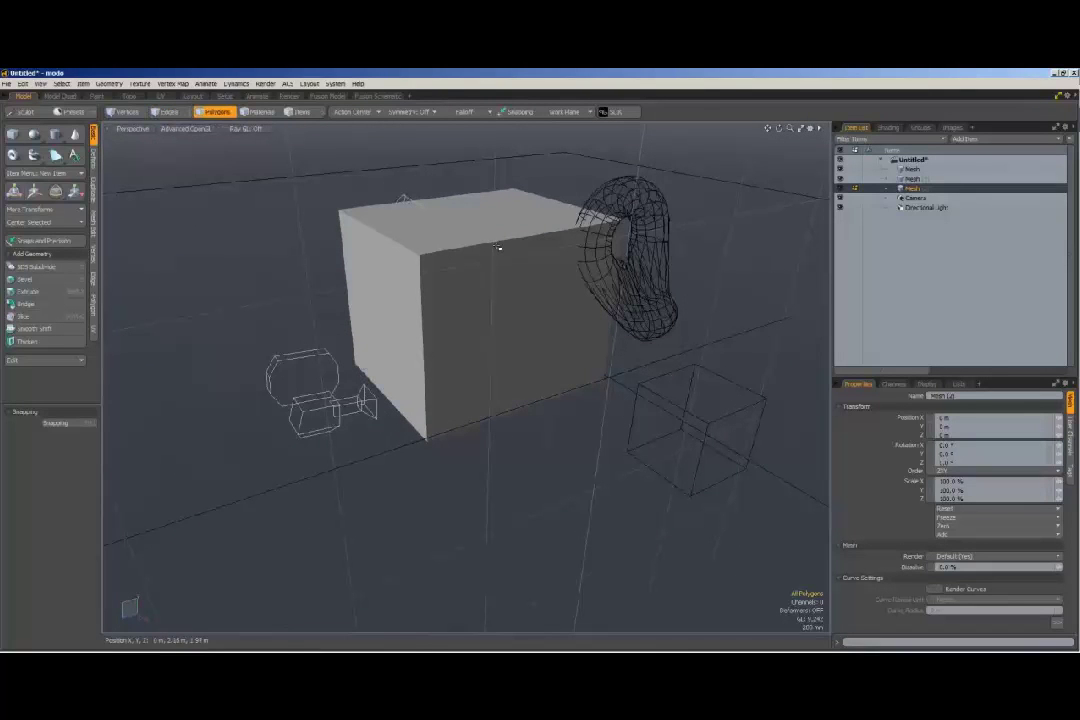
pyautogui.doubleClick(505, 257)
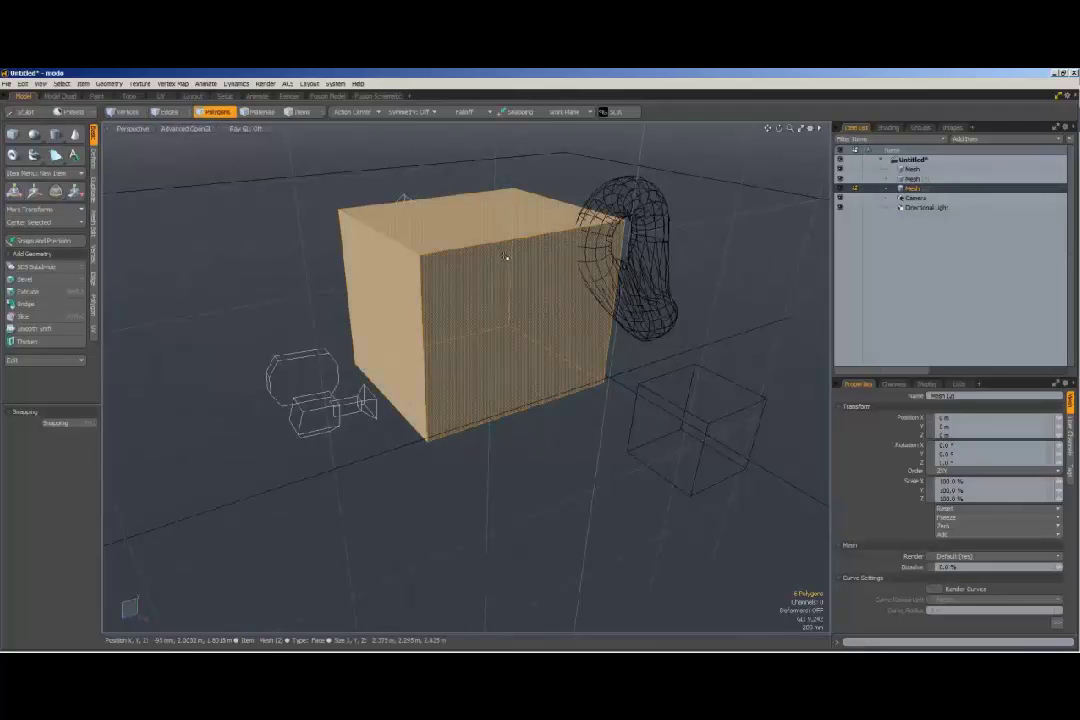
pyautogui.click(75, 191)
pyautogui.moveTo(431, 308); pyautogui.dragTo(485, 295)
pyautogui.press('w')
pyautogui.press('space')
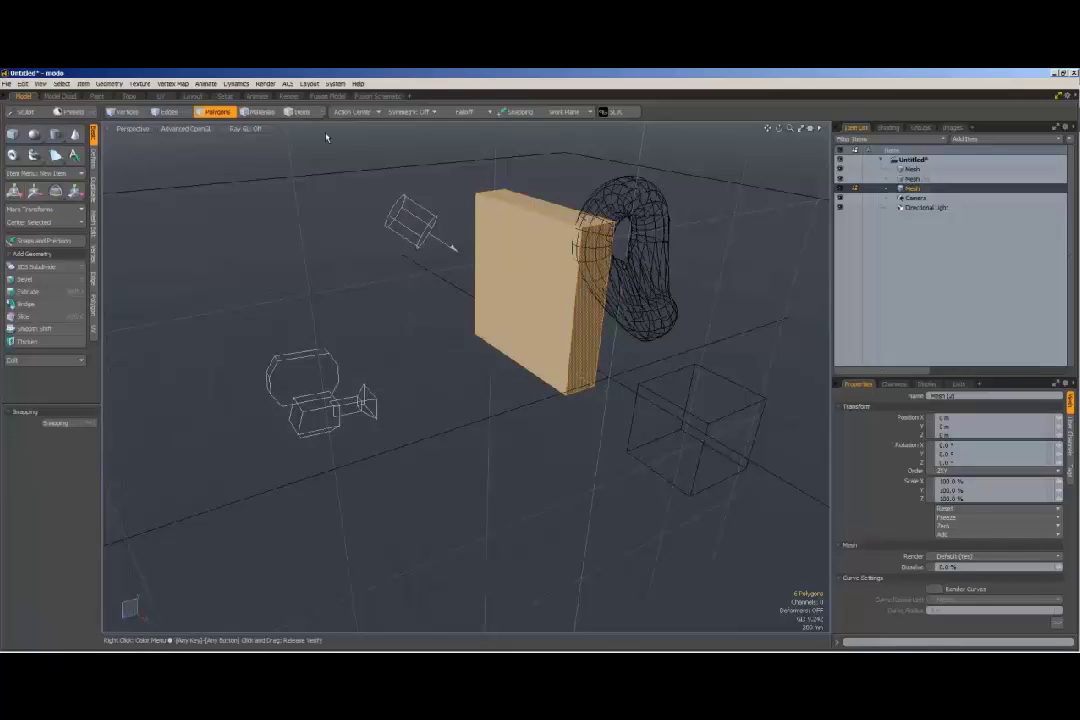
# Select the camera in item mode and move it up along Y by about 210 mm.
pyautogui.press('5')
pyautogui.click(378, 388)
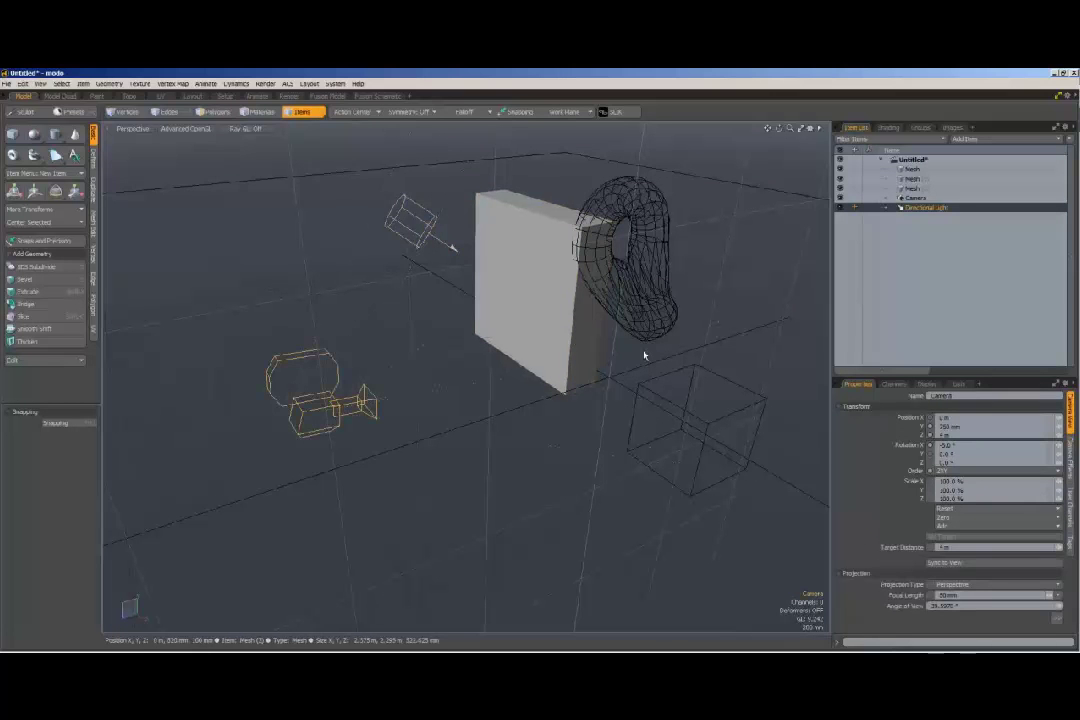
pyautogui.moveTo(779, 129); pyautogui.dragTo(845, 127)
pyautogui.moveTo(700, 190); pyautogui.dragTo(570, 160)
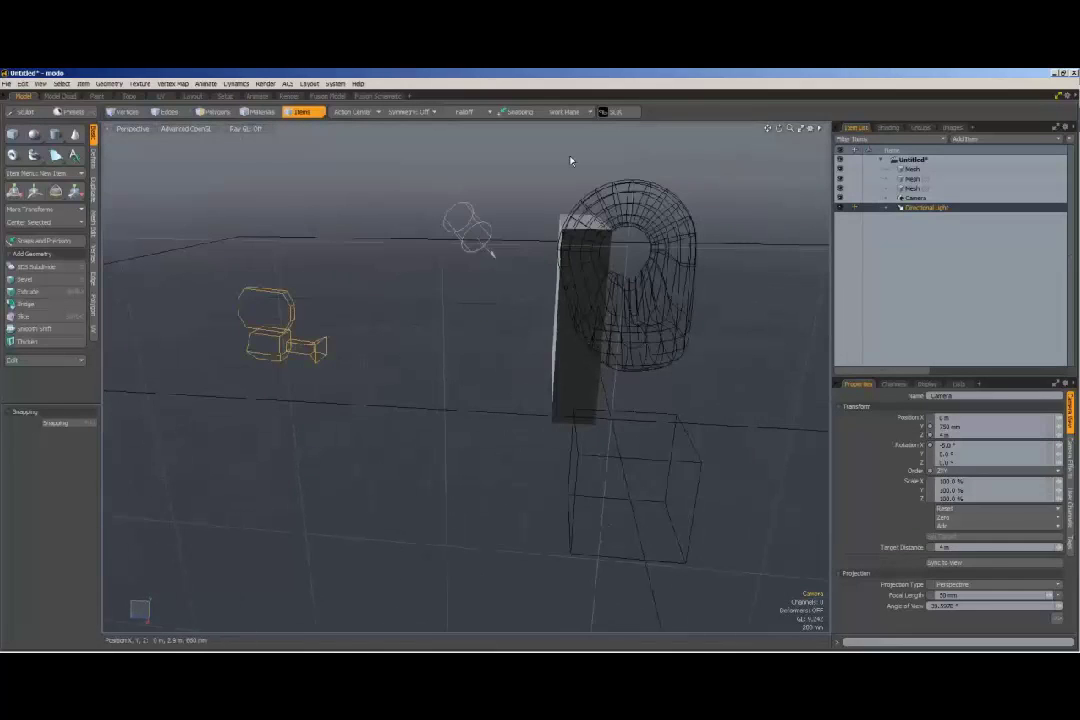
pyautogui.click(34, 190)
pyautogui.moveTo(277, 295)
pyautogui.mouseDown()
pyautogui.moveTo(275, 267)
pyautogui.moveTo(275, 278)
pyautogui.mouseUp()
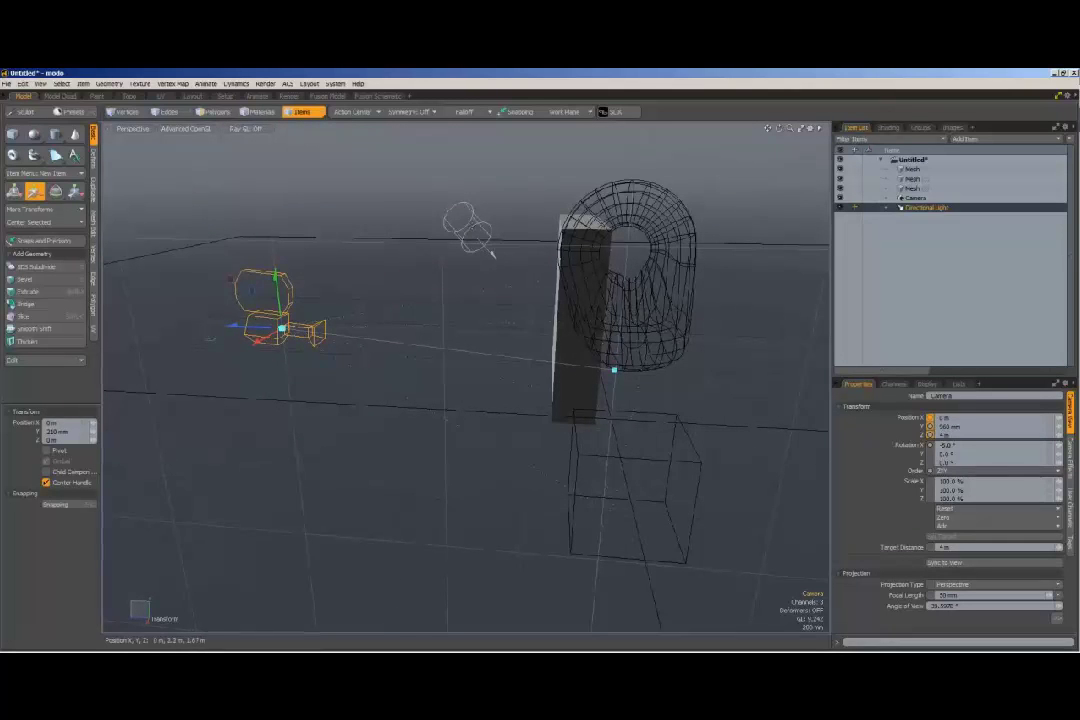
pyautogui.press('space')
# Select the directional light, the first mesh item and the slab's mesh item in turn without transforming them.
pyautogui.click(477, 228)
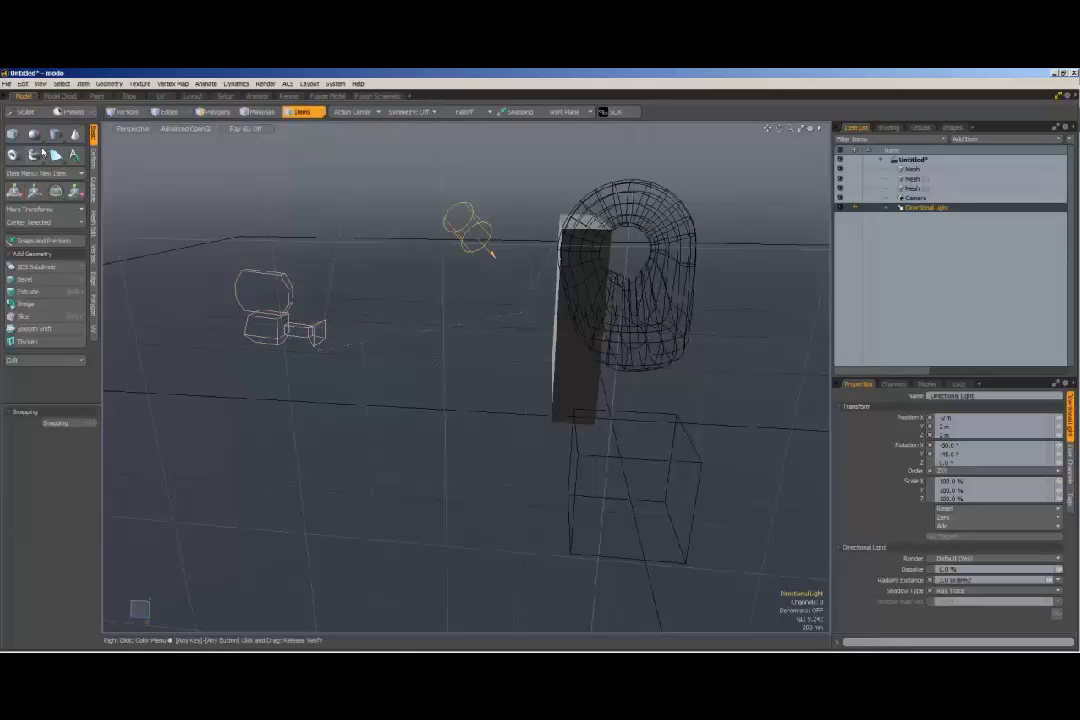
pyautogui.press('w')
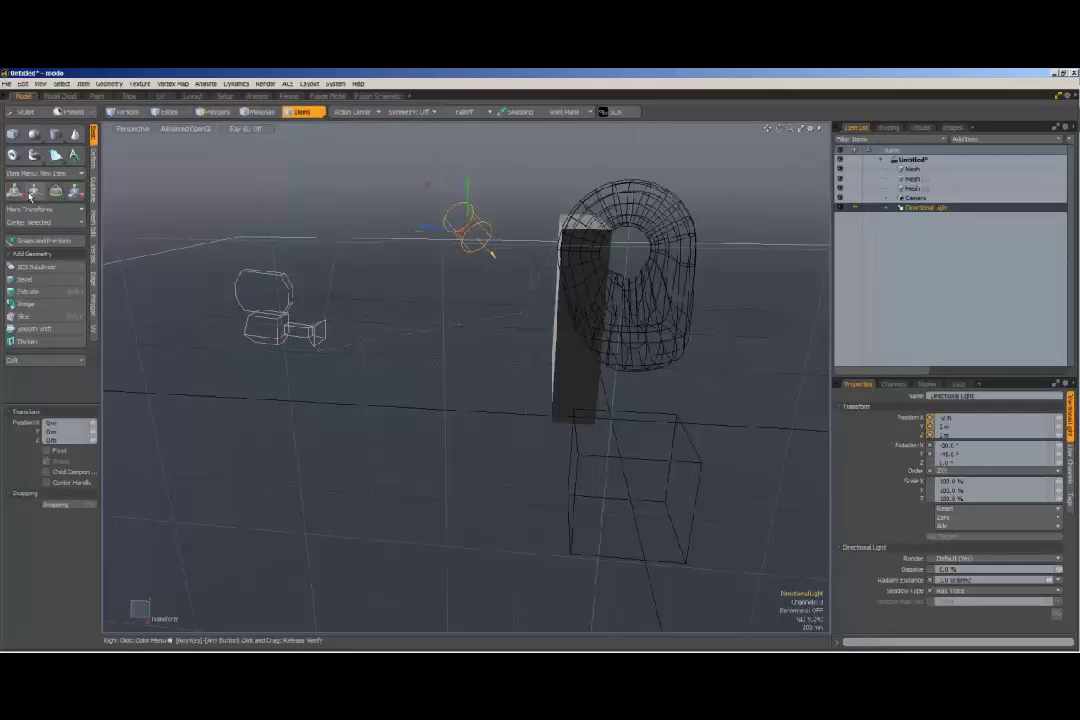
pyautogui.press('q')
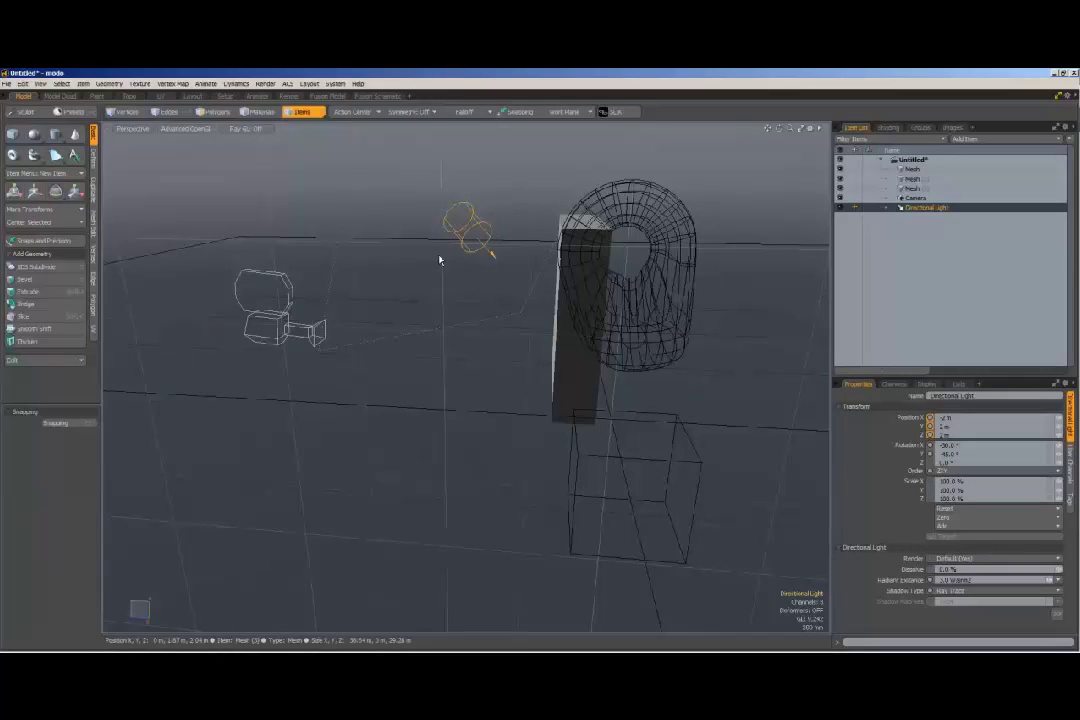
pyautogui.click(912, 169)
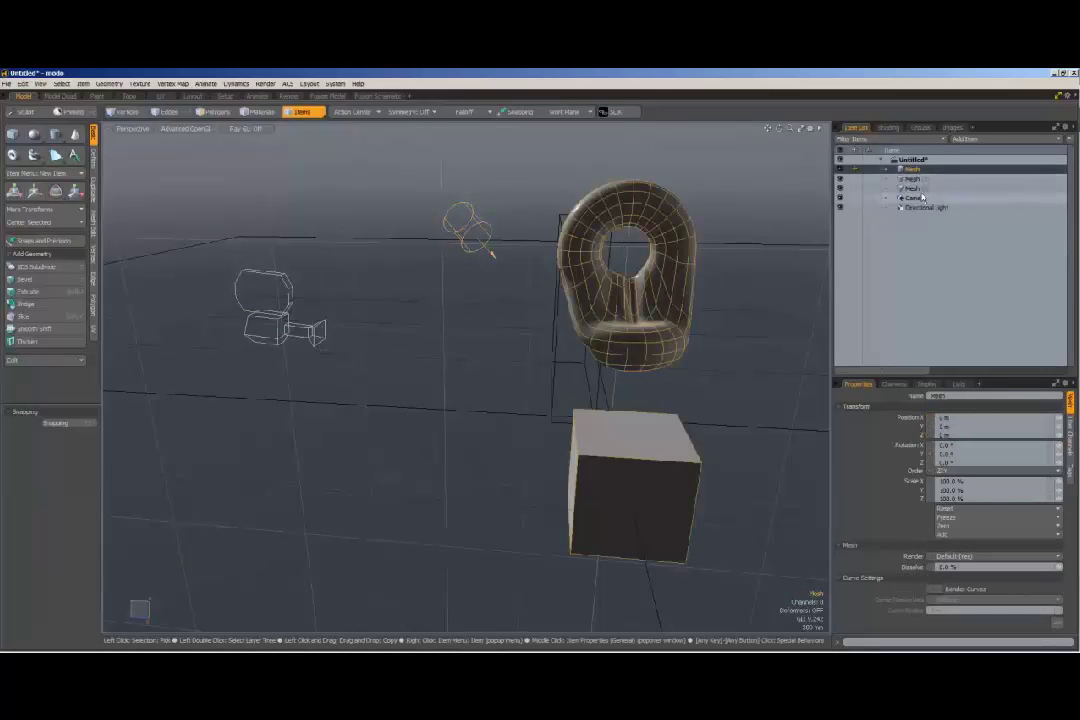
pyautogui.click(918, 188)
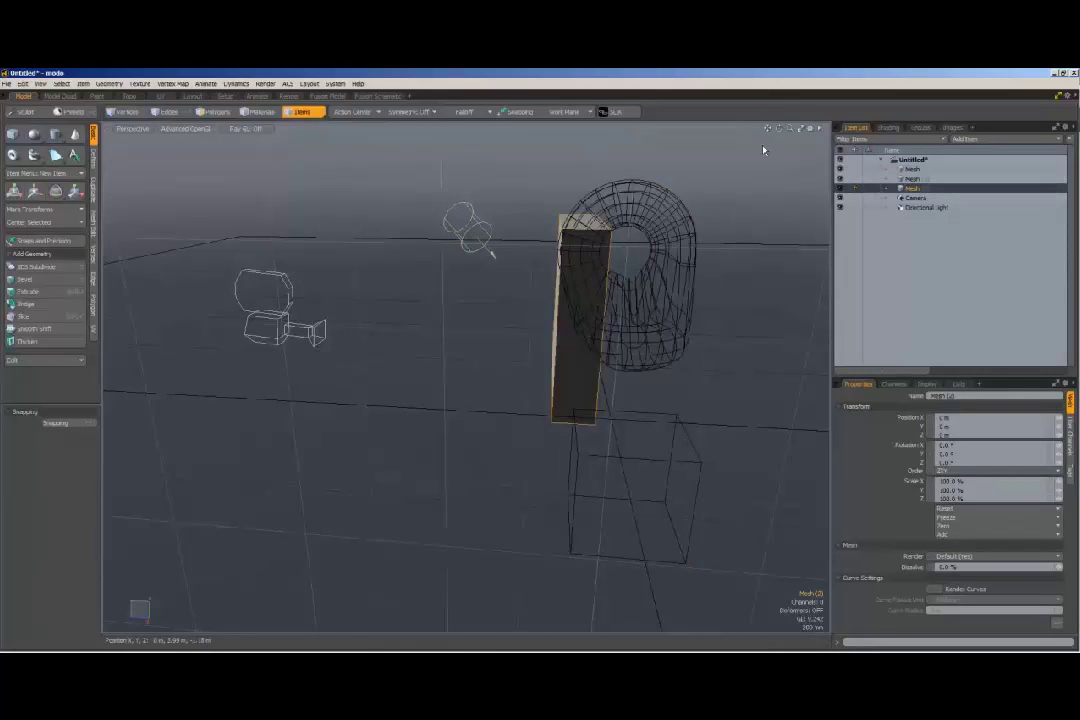
# Clear the item selection and turn off the display of lights and cameras in the viewport.
pyautogui.click(798, 142)
pyautogui.click(810, 130)
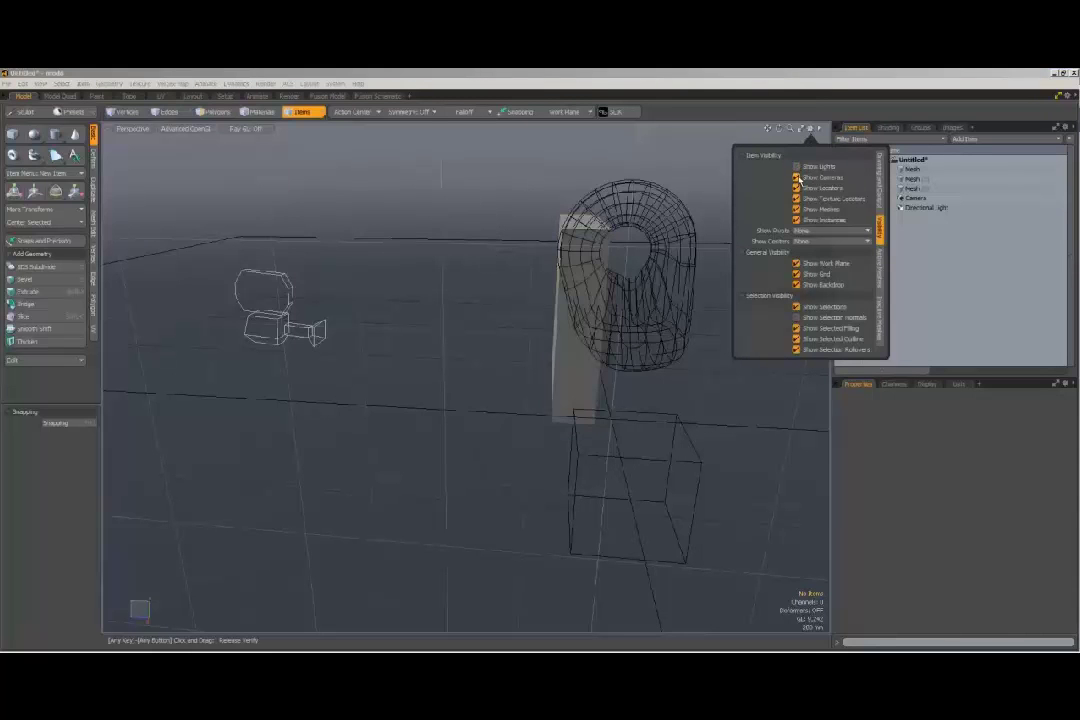
pyautogui.click(797, 178)
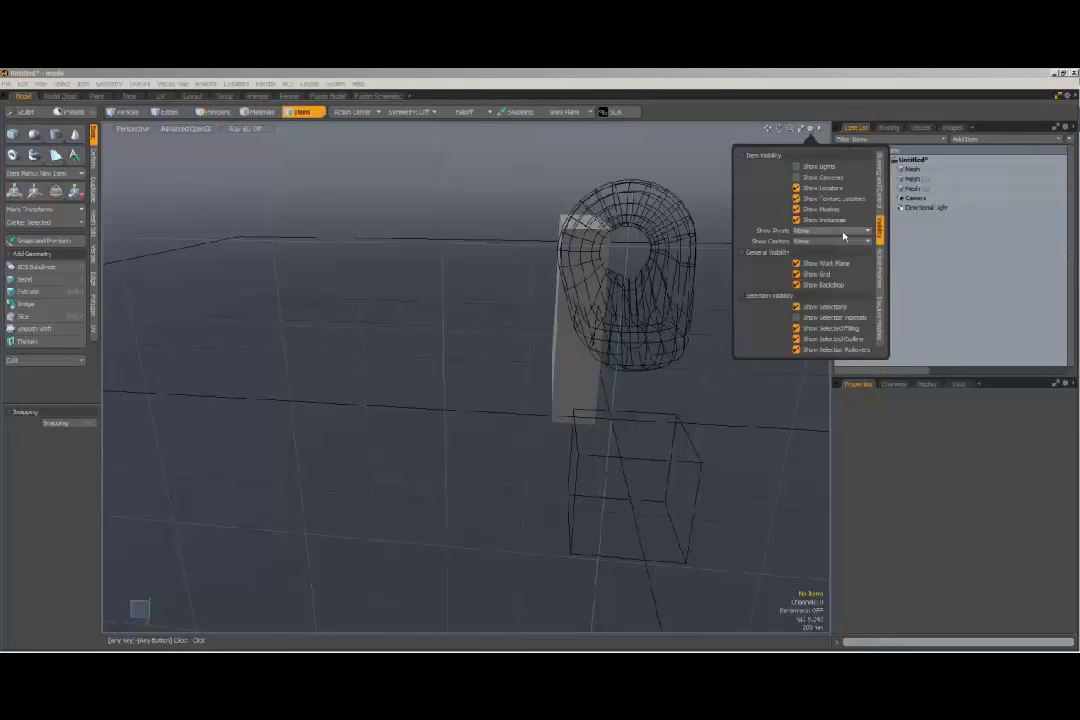
# Set the viewport's inactive meshes to be drawn the same as the active ones.
pyautogui.click(881, 281)
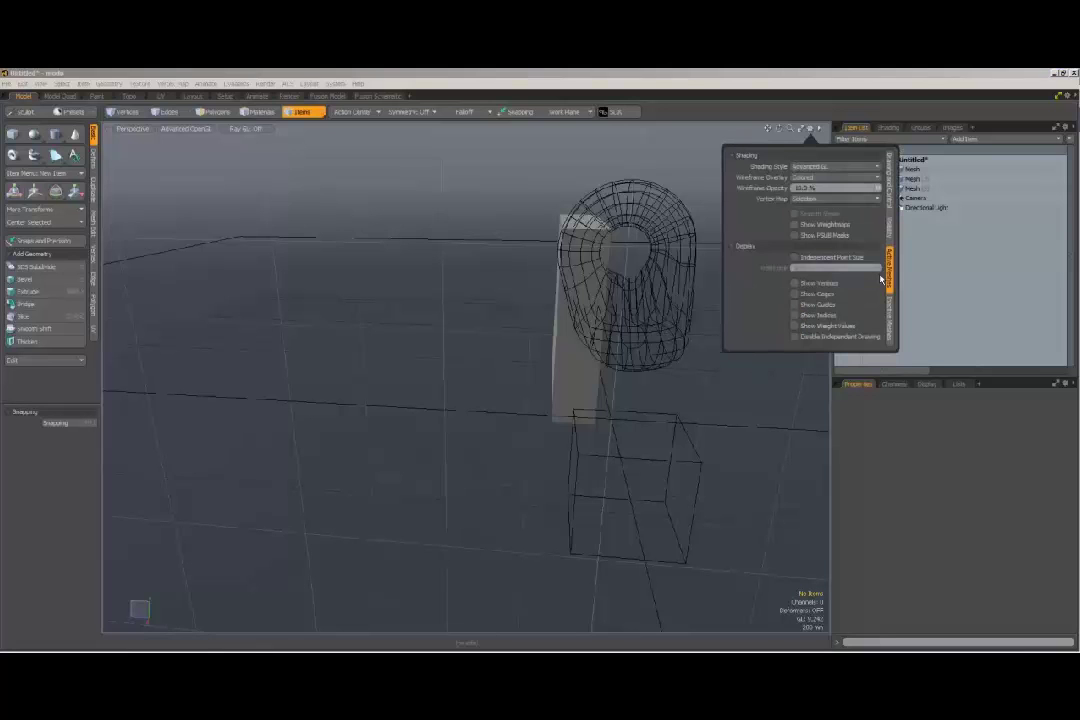
pyautogui.click(890, 322)
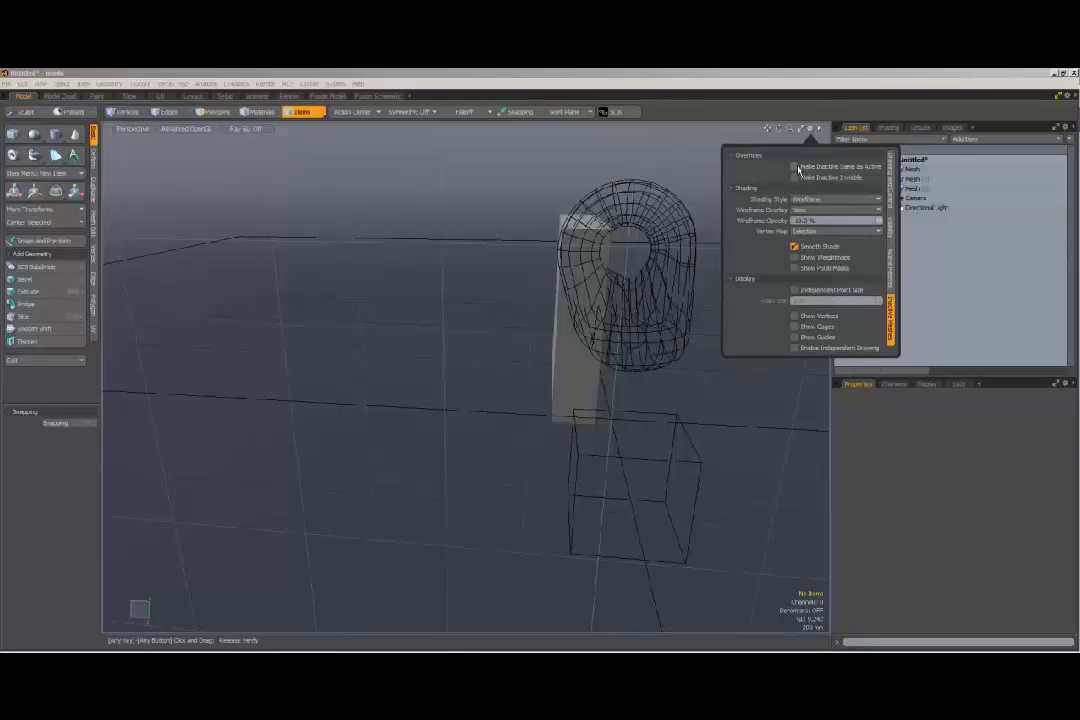
pyautogui.click(796, 167)
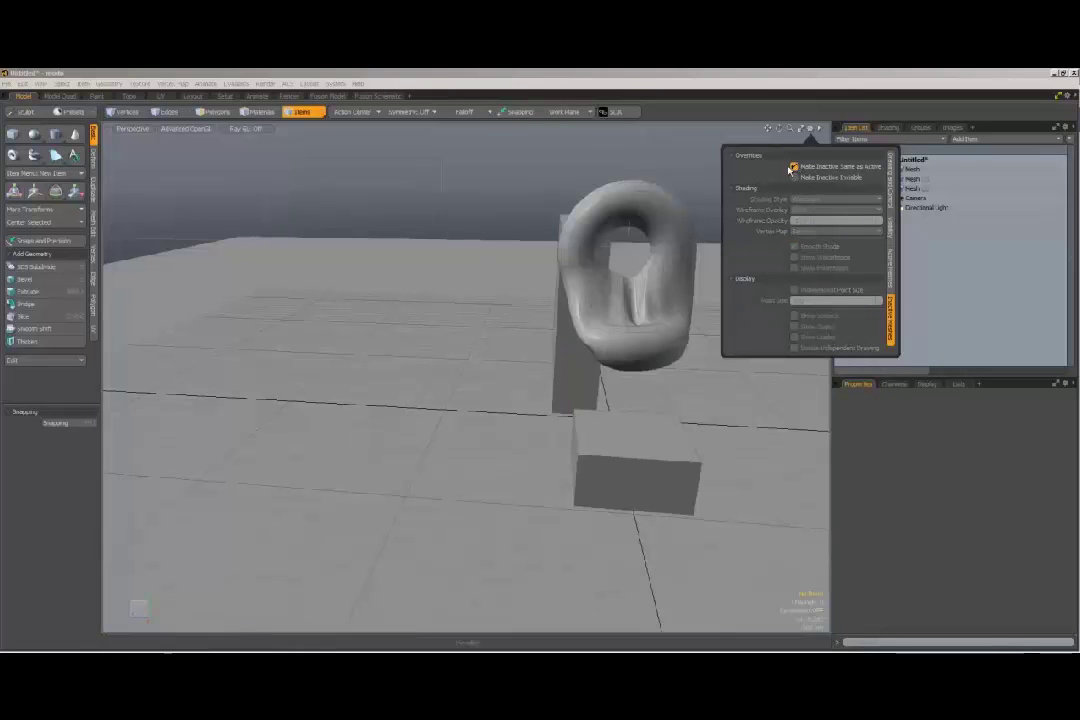
pyautogui.moveTo(779, 128); pyautogui.dragTo(410, 178)
# Hide the three mesh items one after another and show them all again.
pyautogui.click(841, 170)
pyautogui.click(841, 179)
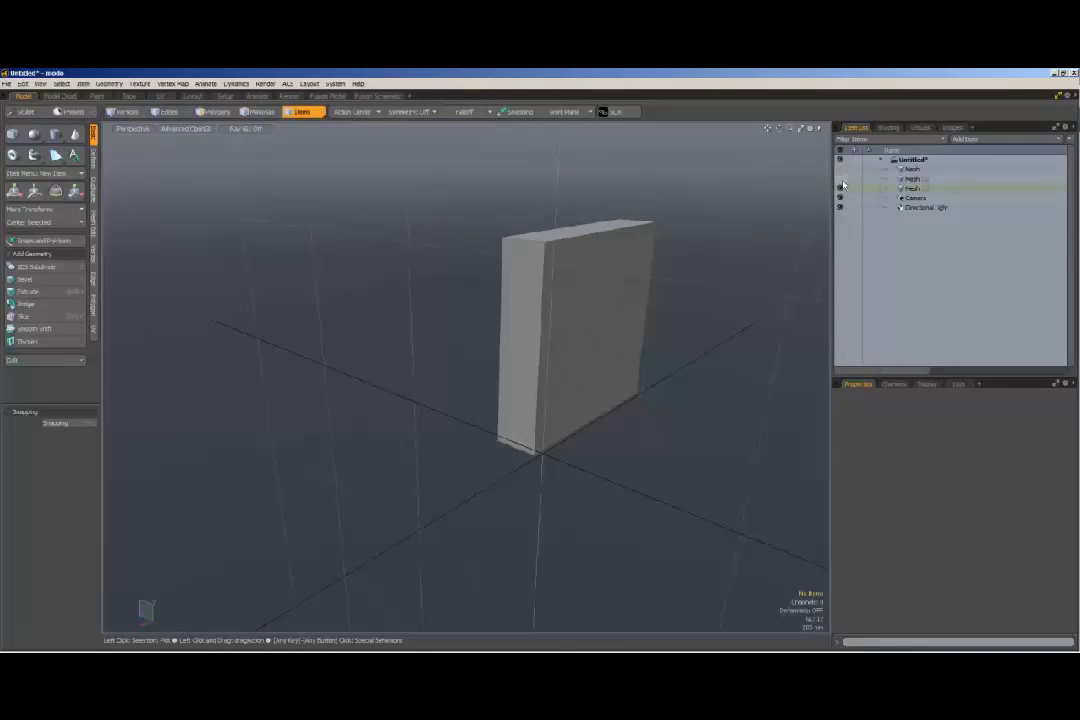
pyautogui.click(841, 188)
pyautogui.click(841, 179)
pyautogui.click(841, 170)
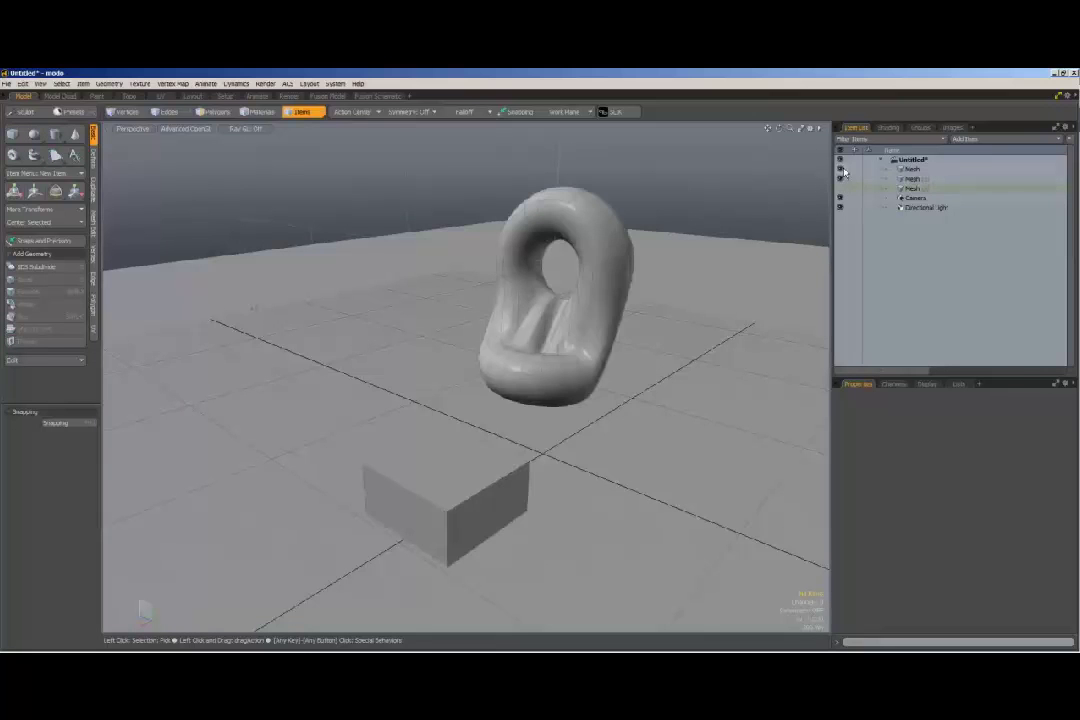
pyautogui.click(841, 189)
pyautogui.moveTo(779, 128)
pyautogui.mouseDown()
pyautogui.moveTo(695, 130)
pyautogui.moveTo(668, 100)
pyautogui.moveTo(805, 108)
pyautogui.moveTo(732, 125)
pyautogui.moveTo(804, 130)
pyautogui.moveTo(792, 130)
pyautogui.mouseUp()
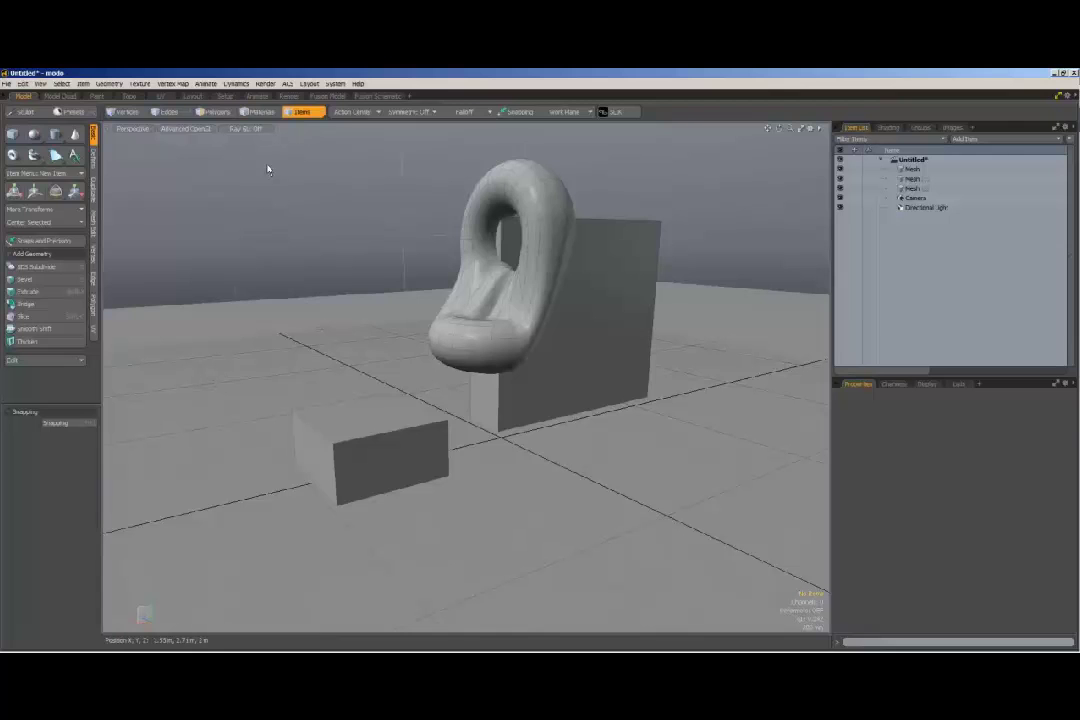
# Make the slab's mesh item active in vertex selection mode and hide the ground plane's mesh item.
pyautogui.click(124, 111)
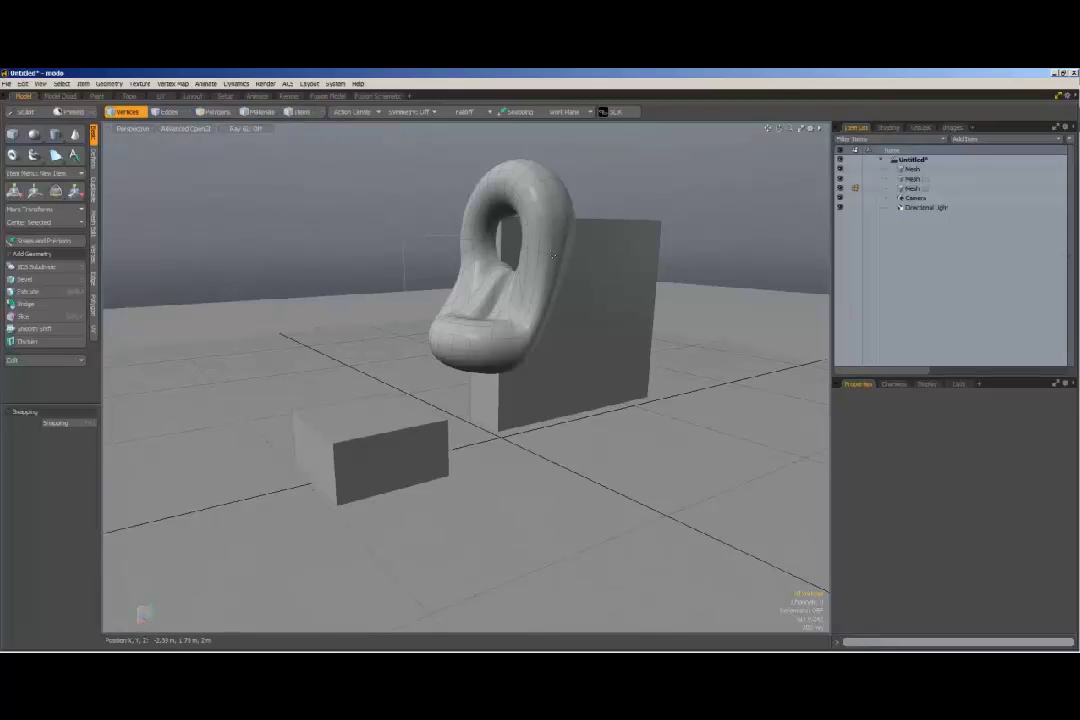
pyautogui.click(911, 189)
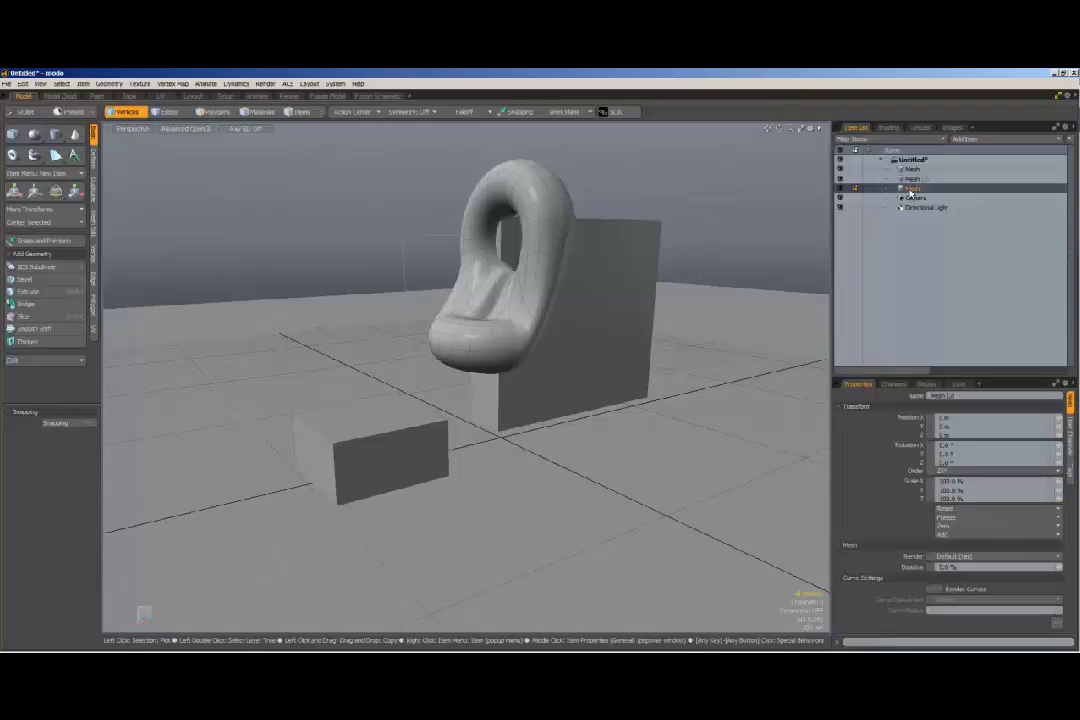
pyautogui.click(840, 179)
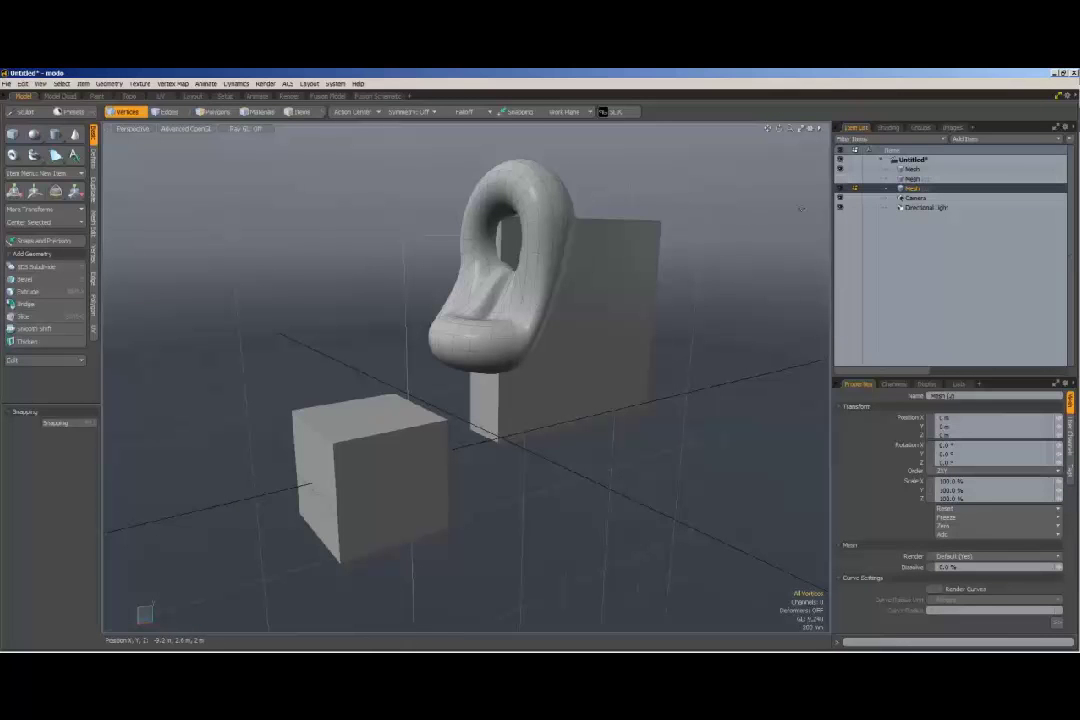
# Toggle the mesh items' visibility, leaving the ring and small cube shown and the slab's and ground's items hidden.
pyautogui.click(839, 176)
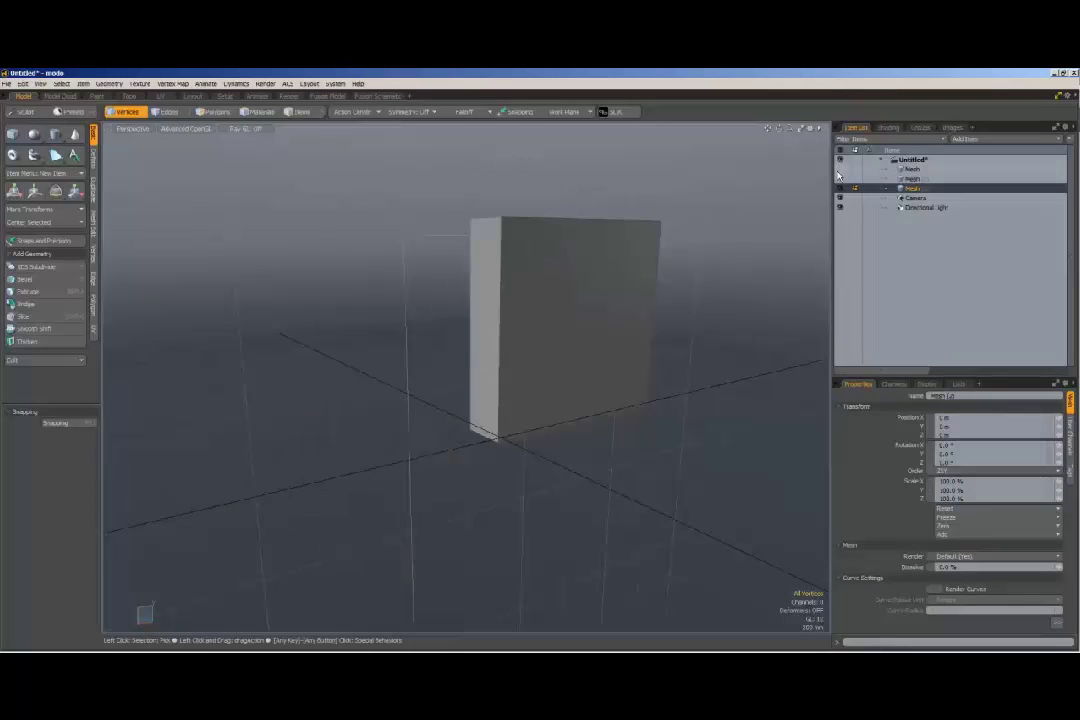
pyautogui.click(840, 179)
pyautogui.click(840, 169)
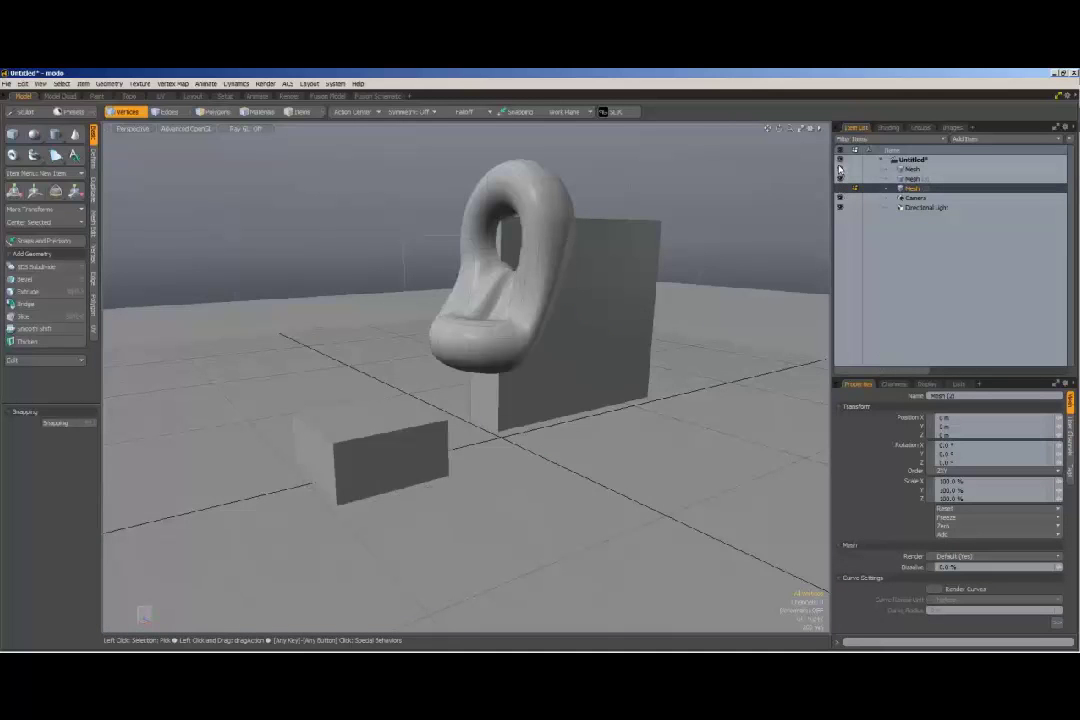
pyautogui.click(839, 178)
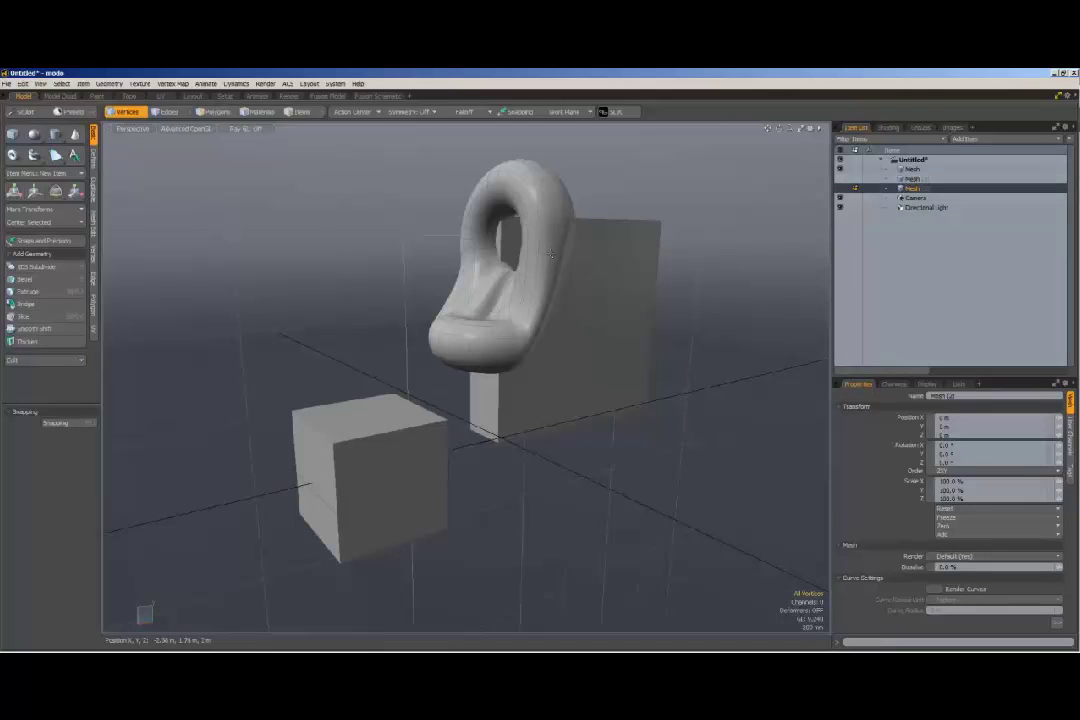
# Make the first mesh item active and select all connected vertices of the ring-shaped object.
pyautogui.click(876, 170)
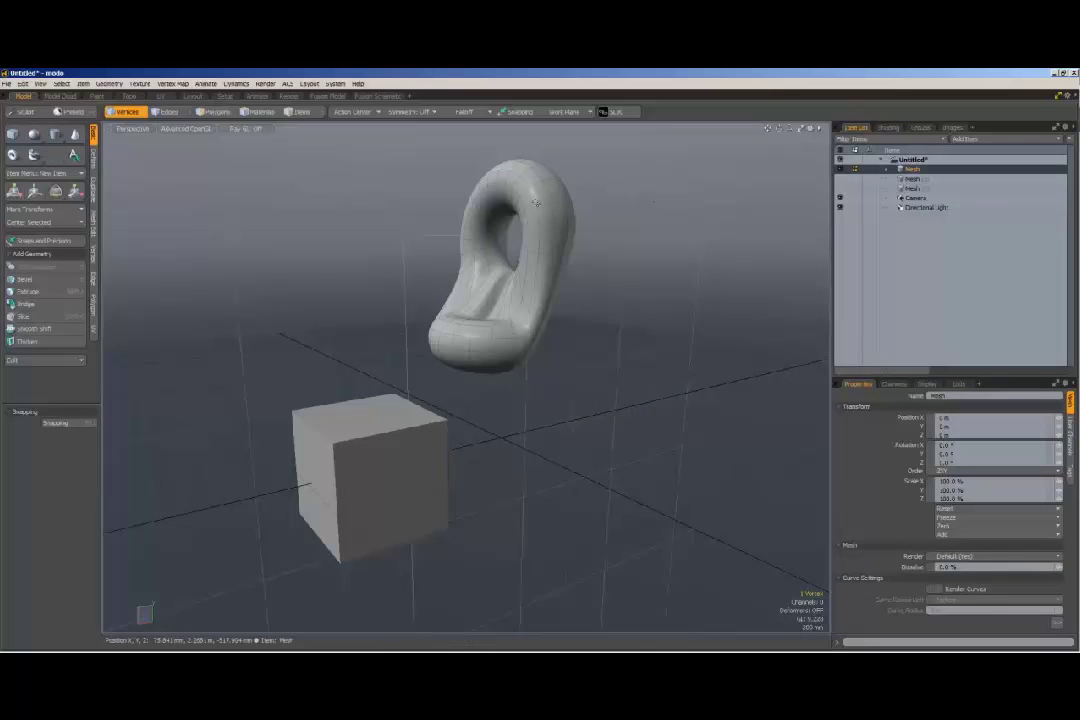
pyautogui.doubleClick(570, 260)
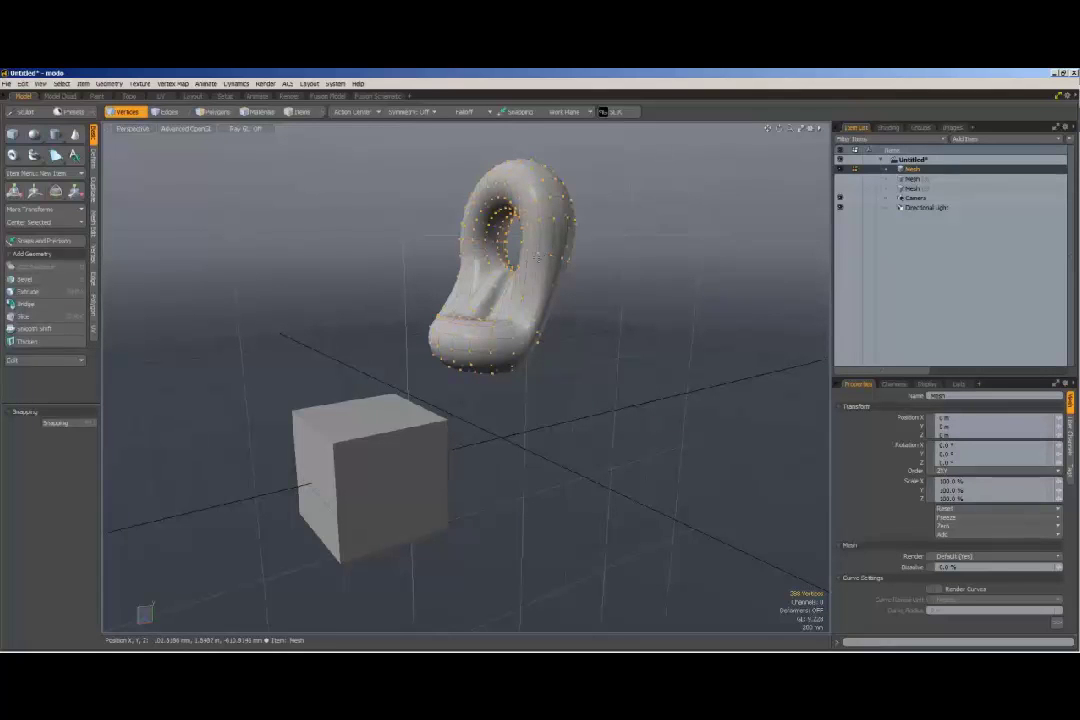
# Select all connected vertices of the cube, and in edge selection mode select various edge loops around the ring-shaped object one after another.
pyautogui.click(448, 421)
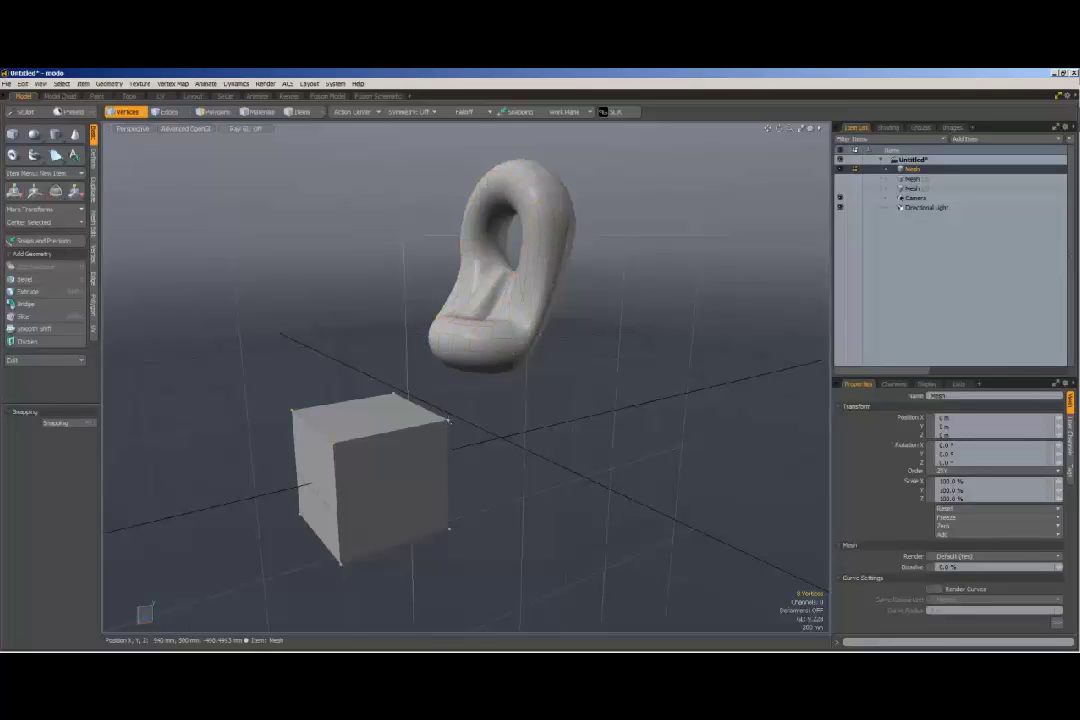
pyautogui.press('2')
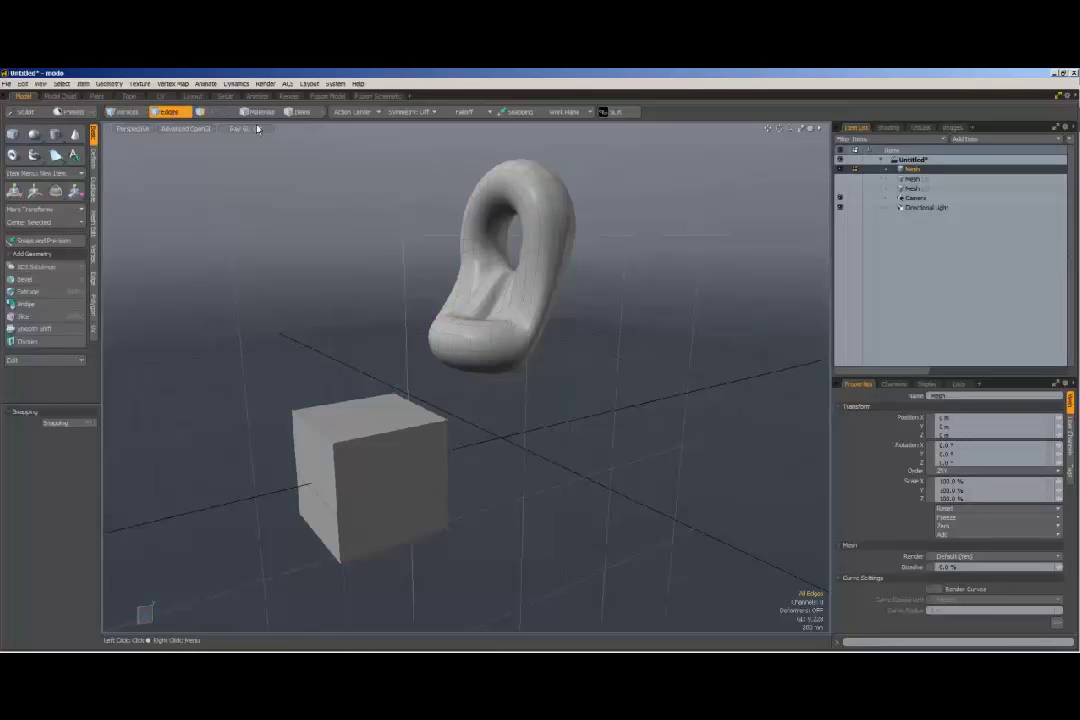
pyautogui.doubleClick(537, 256)
pyautogui.doubleClick(538, 266)
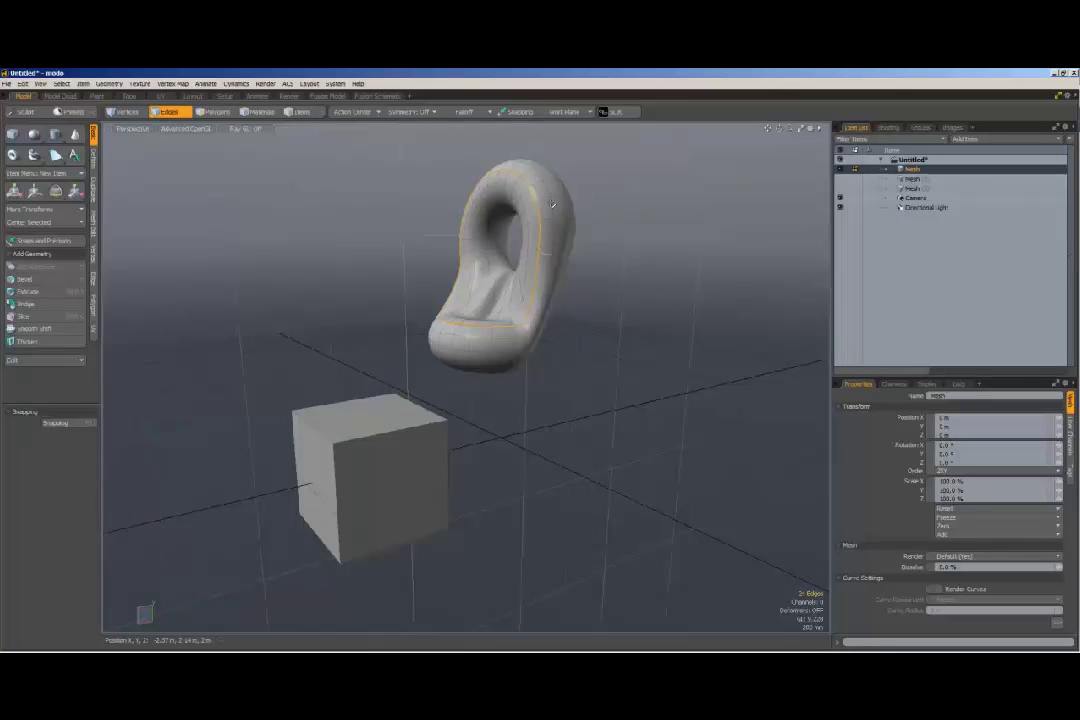
pyautogui.doubleClick(556, 236)
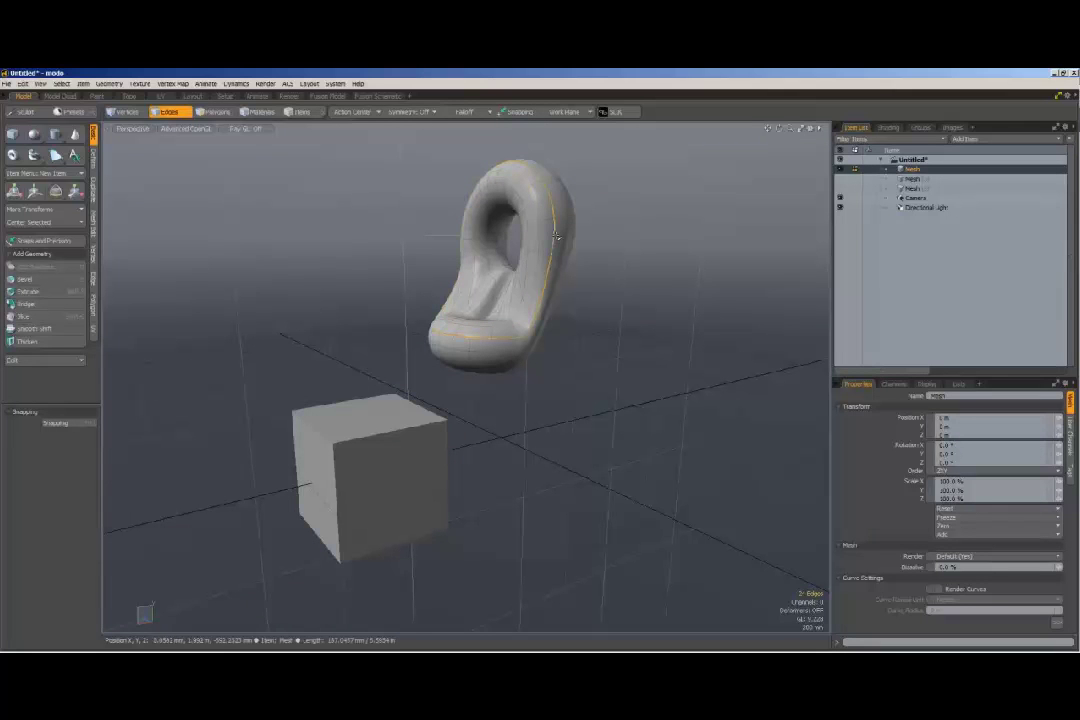
pyautogui.doubleClick(567, 243)
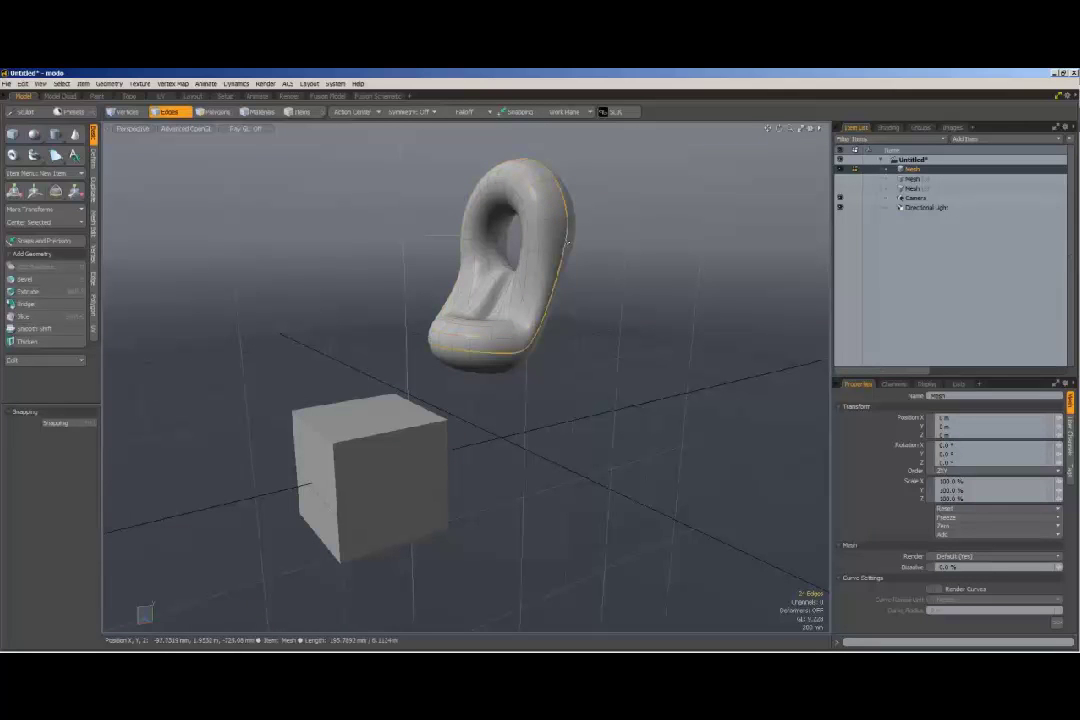
pyautogui.doubleClick(543, 330)
pyautogui.doubleClick(565, 213)
pyautogui.doubleClick(545, 230)
pyautogui.doubleClick(532, 246)
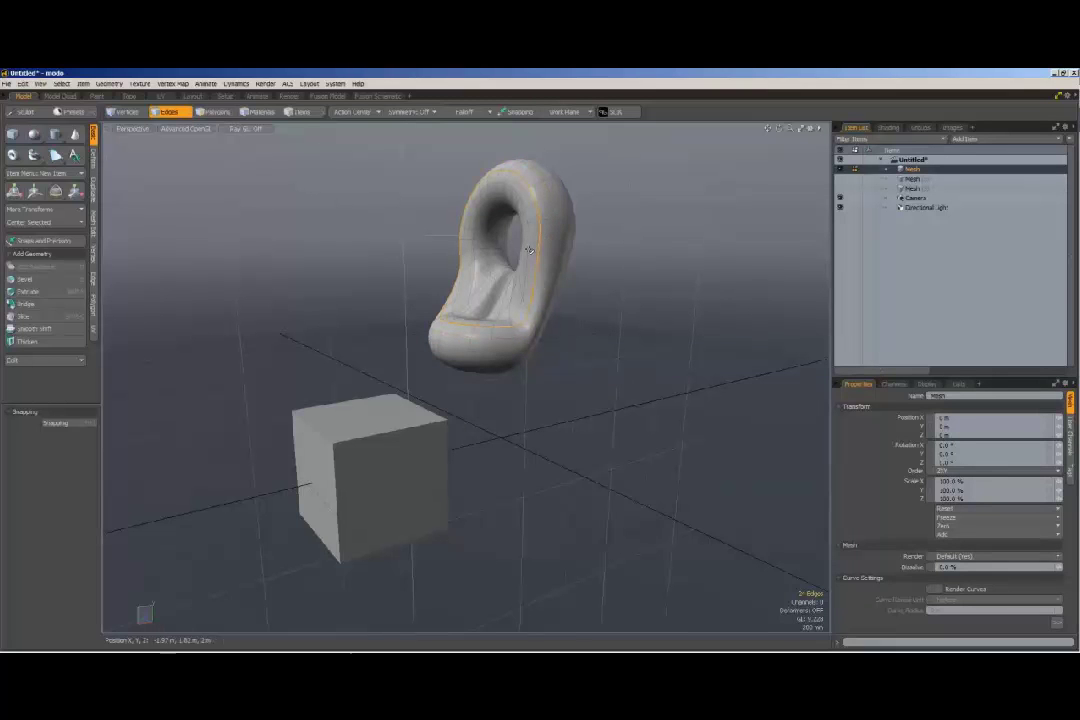
# Select all connected polygons of the ring-shaped object and switch to item selection mode to highlight the whole mesh item.
pyautogui.click(216, 111)
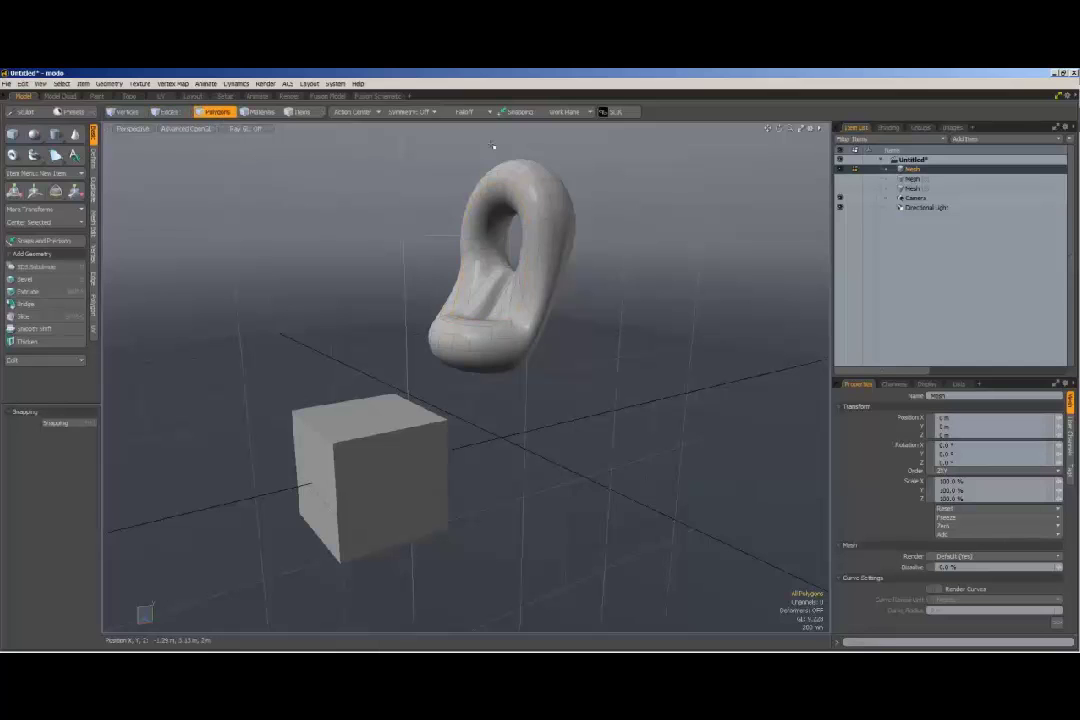
pyautogui.doubleClick(537, 240)
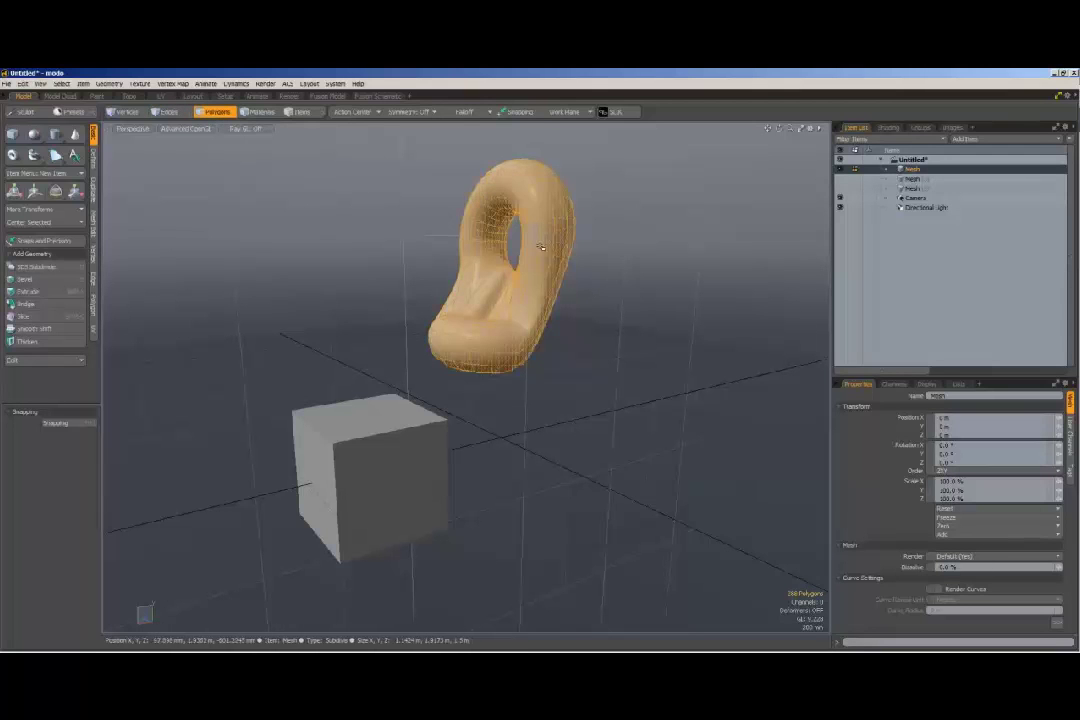
pyautogui.click(300, 111)
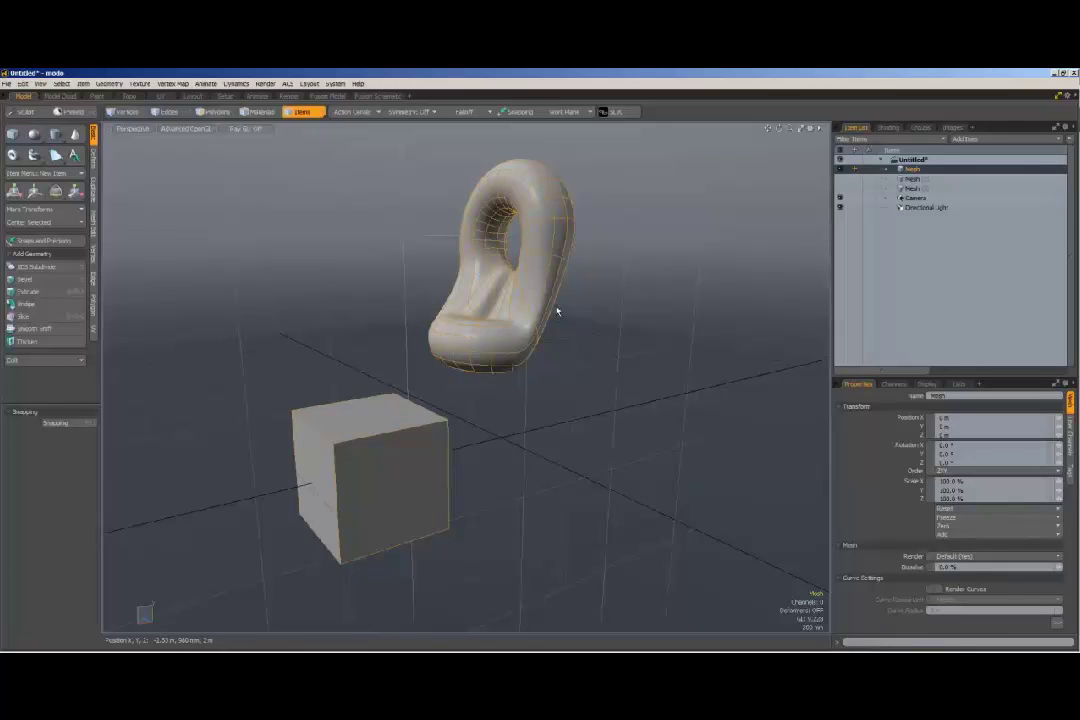
pyautogui.click(705, 383)
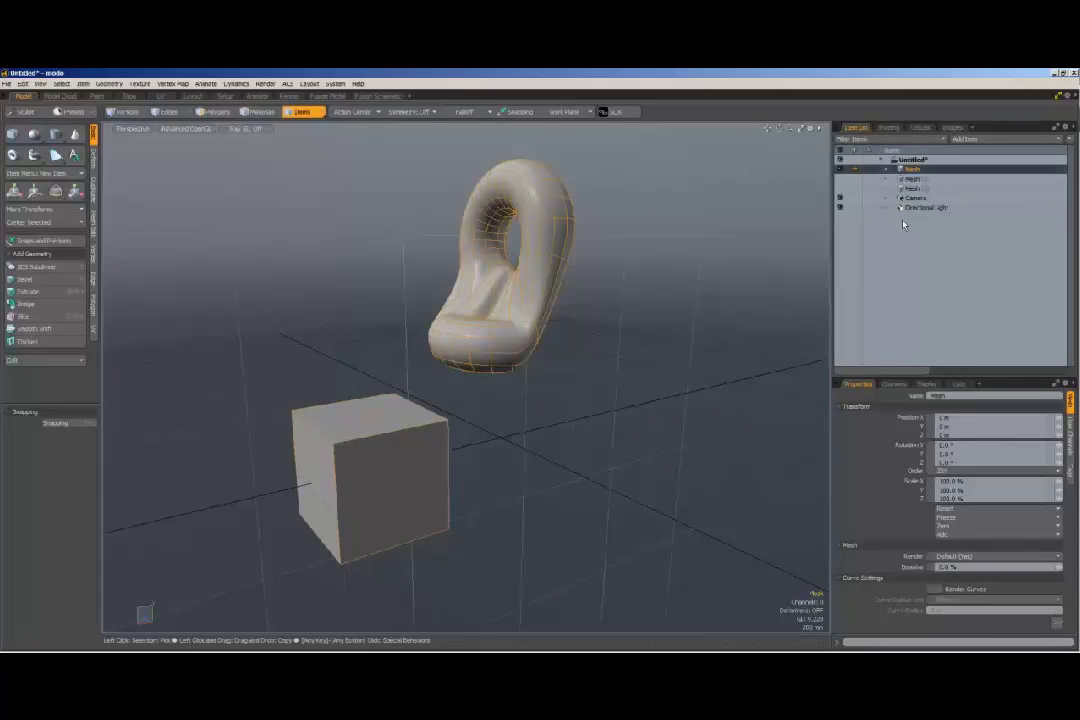
# Show the hidden slab and ground mesh items, pick them individually in the viewport, and clear the item selection.
pyautogui.click(840, 179)
pyautogui.click(840, 188)
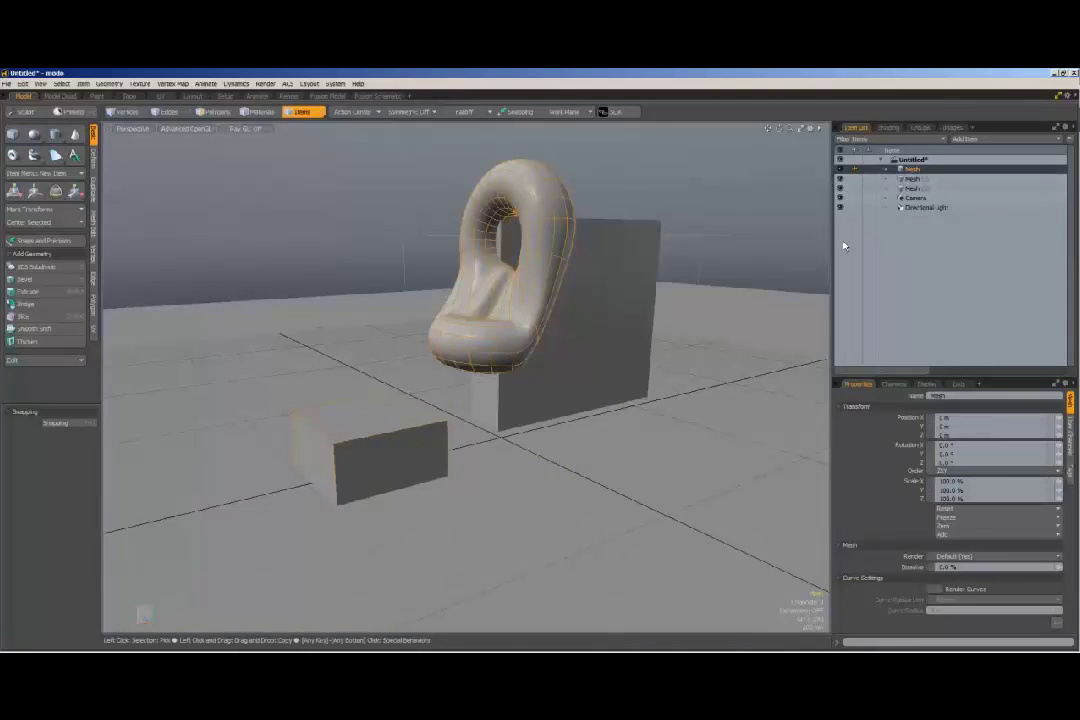
pyautogui.click(680, 198)
pyautogui.click(682, 361)
pyautogui.click(645, 300)
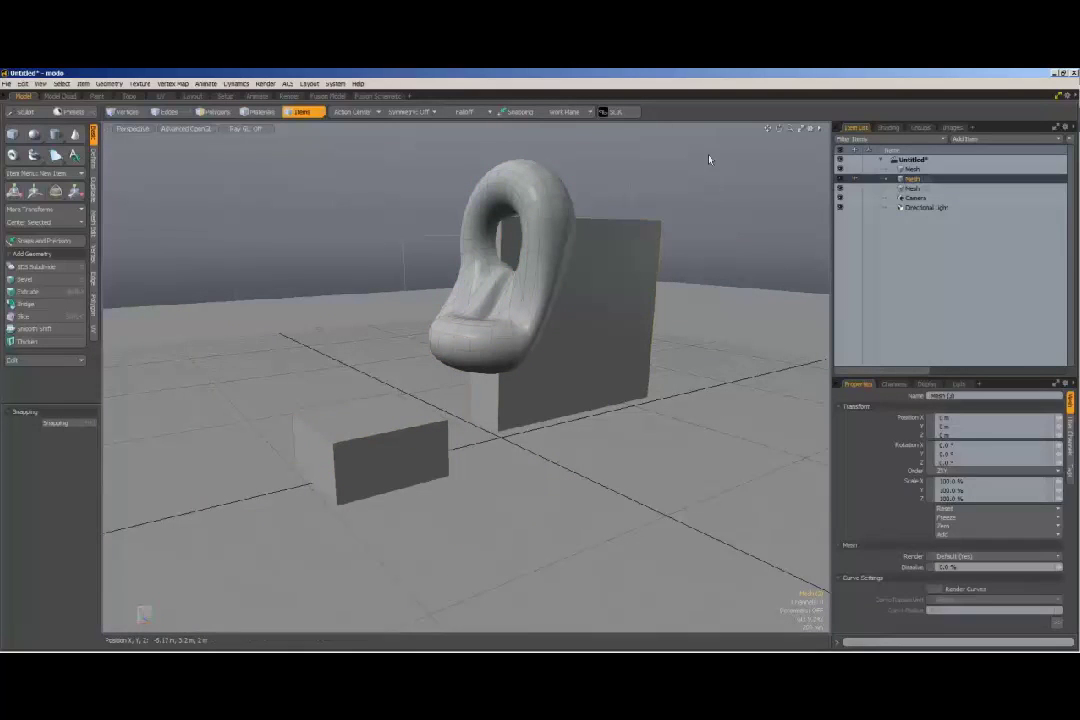
pyautogui.click(725, 198)
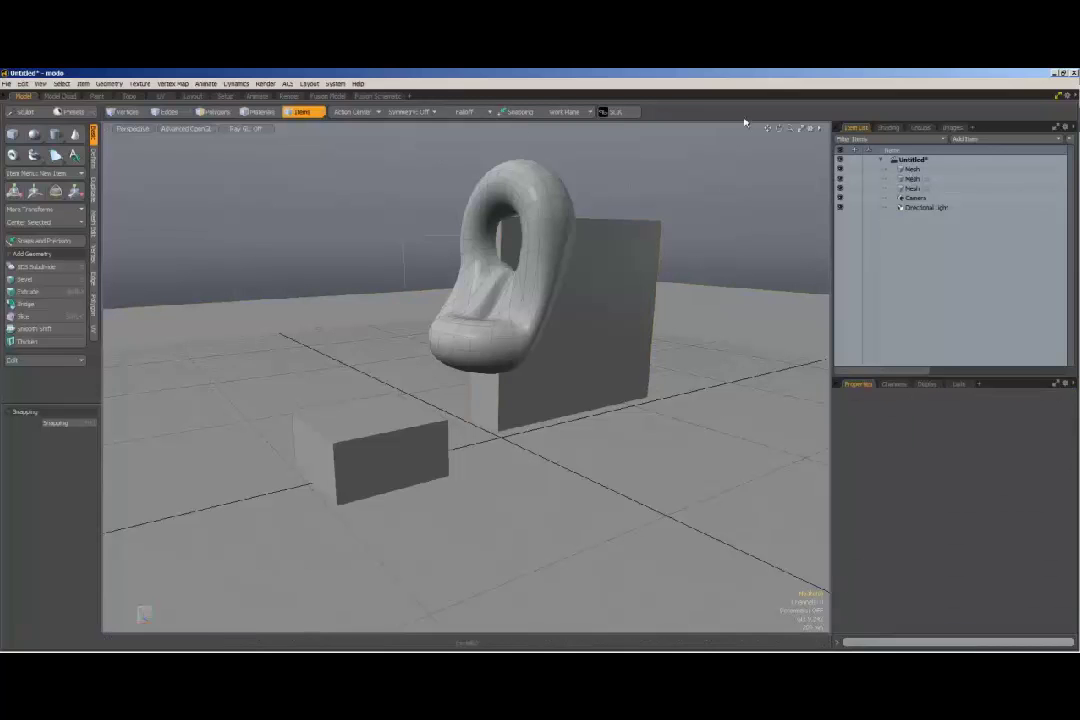
# Make the first mesh item active in polygon selection mode and select all connected polygons of the cube.
pyautogui.moveTo(779, 128)
pyautogui.mouseDown()
pyautogui.moveTo(822, 134)
pyautogui.moveTo(715, 138)
pyautogui.moveTo(672, 104)
pyautogui.moveTo(800, 140)
pyautogui.moveTo(742, 142)
pyautogui.moveTo(725, 126)
pyautogui.moveTo(712, 134)
pyautogui.moveTo(743, 128)
pyautogui.moveTo(812, 152)
pyautogui.moveTo(862, 116)
pyautogui.moveTo(778, 124)
pyautogui.moveTo(722, 108)
pyautogui.moveTo(792, 136)
pyautogui.moveTo(738, 118)
pyautogui.moveTo(812, 130)
pyautogui.moveTo(800, 128)
pyautogui.mouseUp()
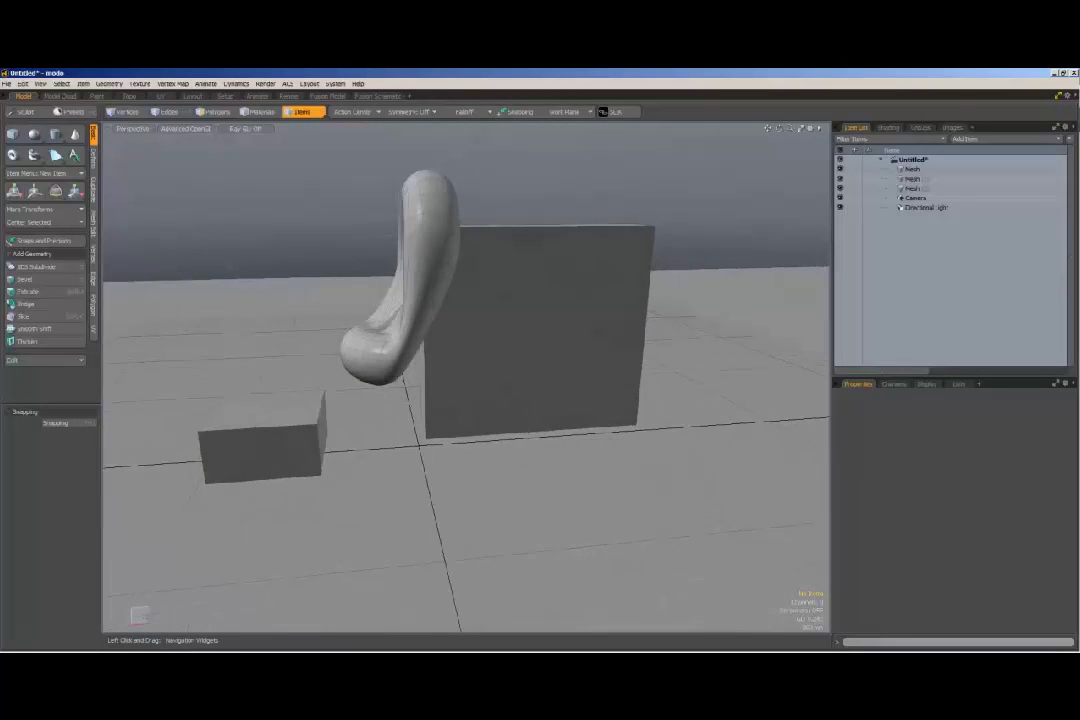
pyautogui.moveTo(781, 129); pyautogui.dragTo(783, 129)
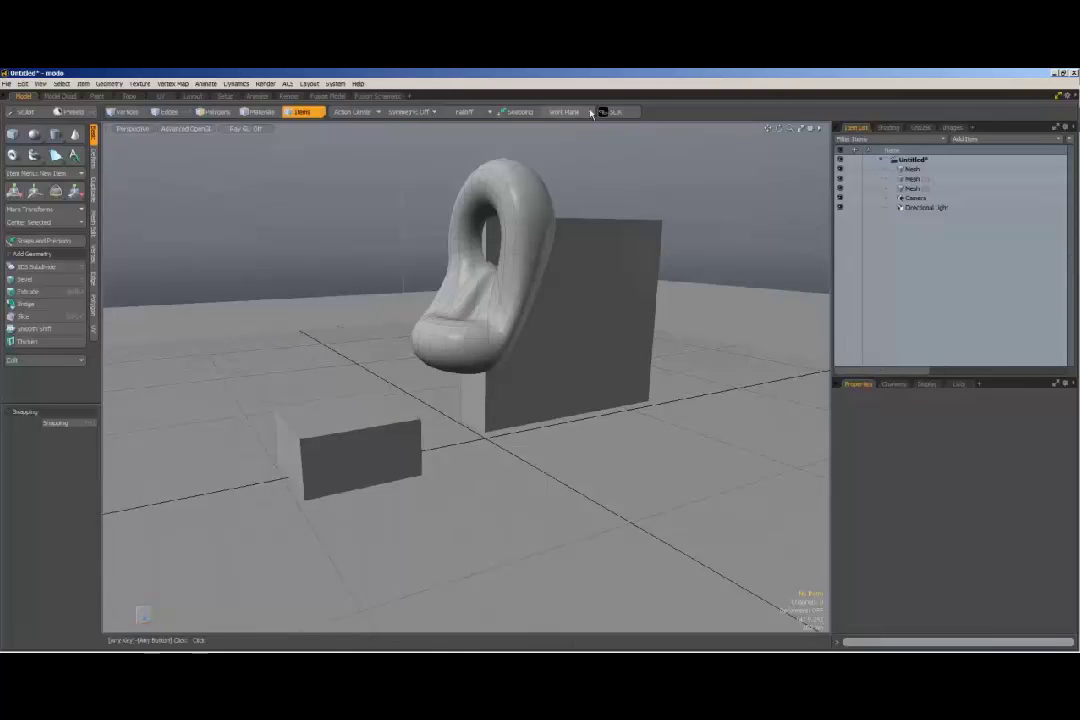
pyautogui.click(217, 111)
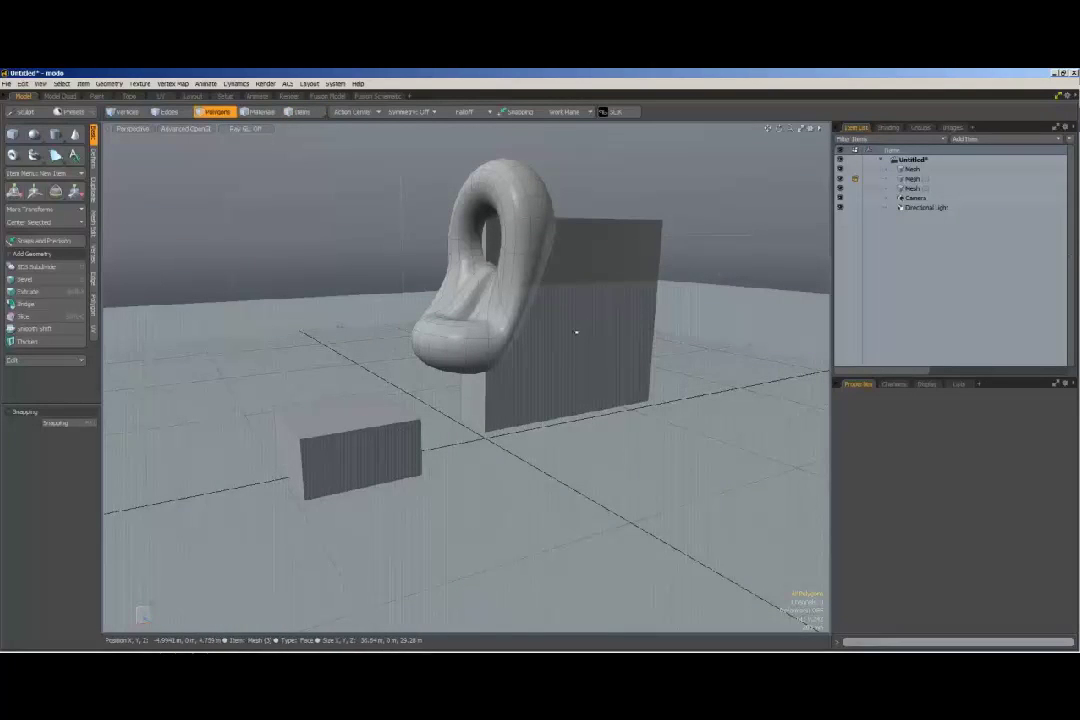
pyautogui.click(912, 170)
pyautogui.click(914, 170)
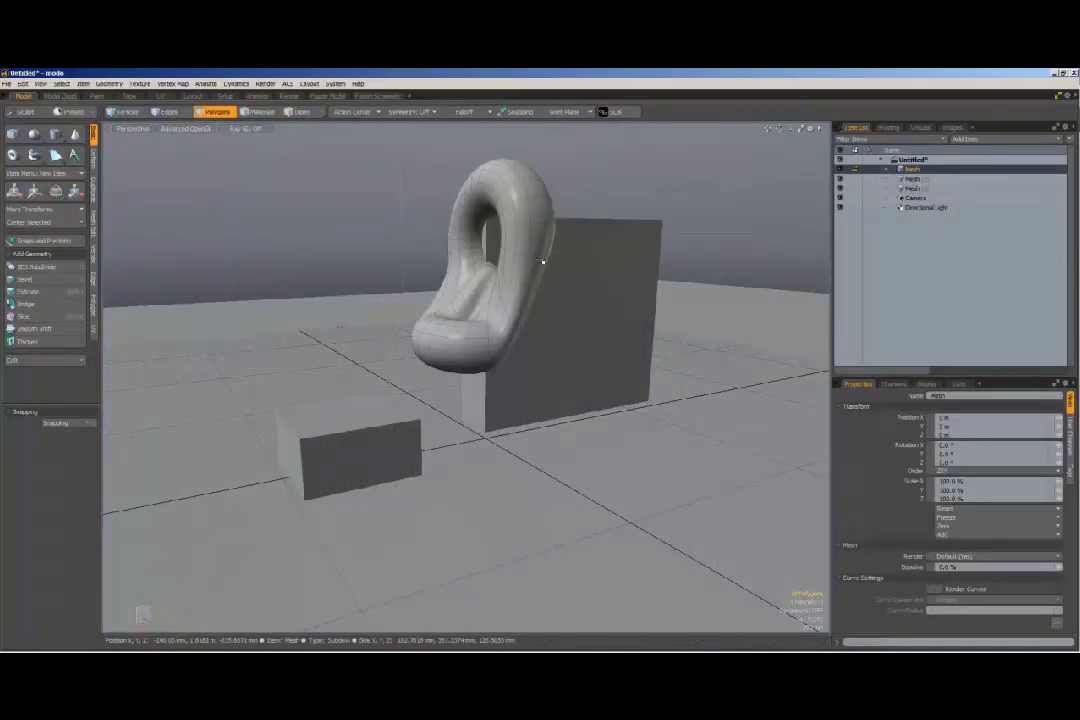
pyautogui.click(344, 442)
pyautogui.doubleClick(344, 442)
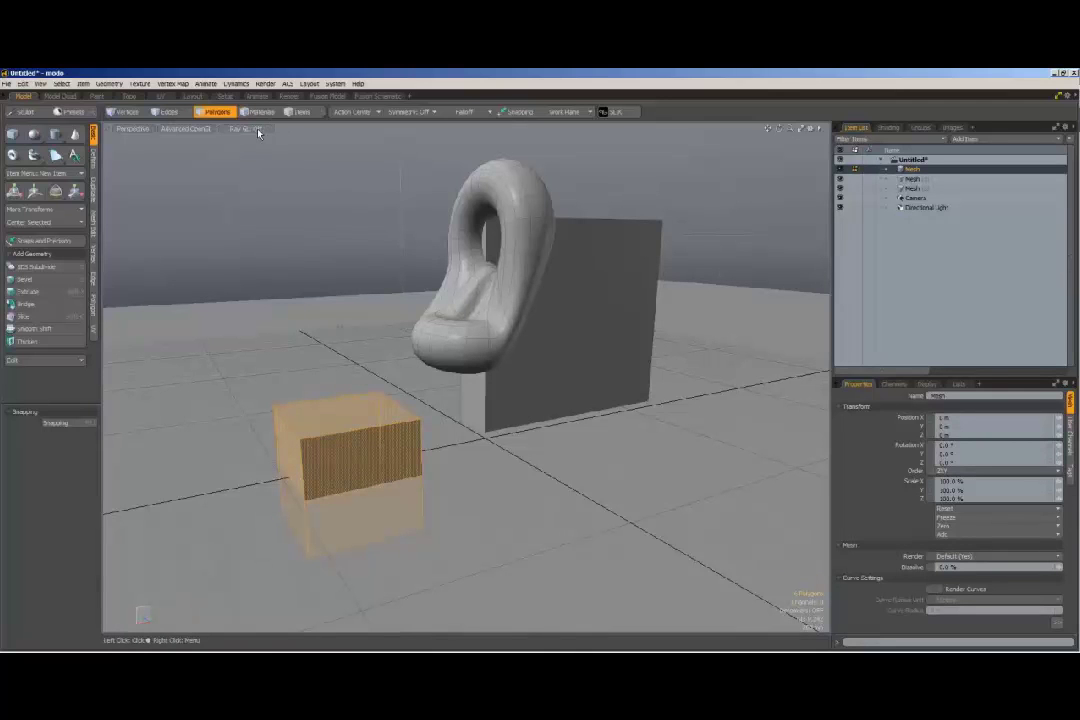
# Assign the cube's selected polygons a new material named "prueba" with pure red as its color, and clear the polygon selection.
pyautogui.click(143, 84)
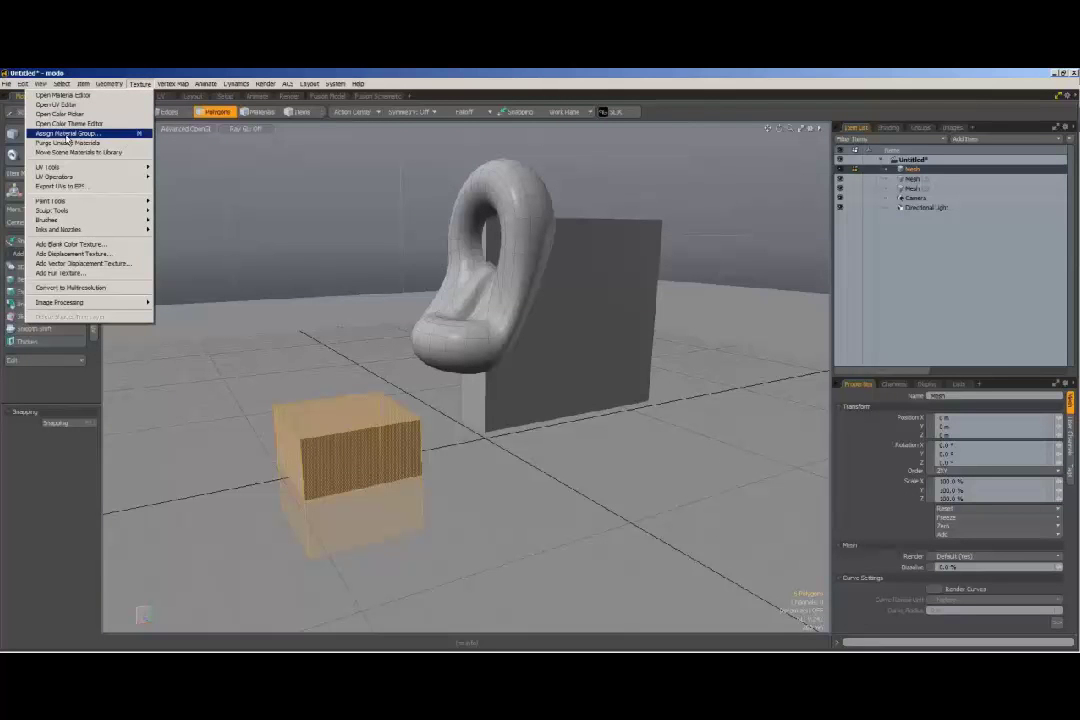
pyautogui.click(443, 80)
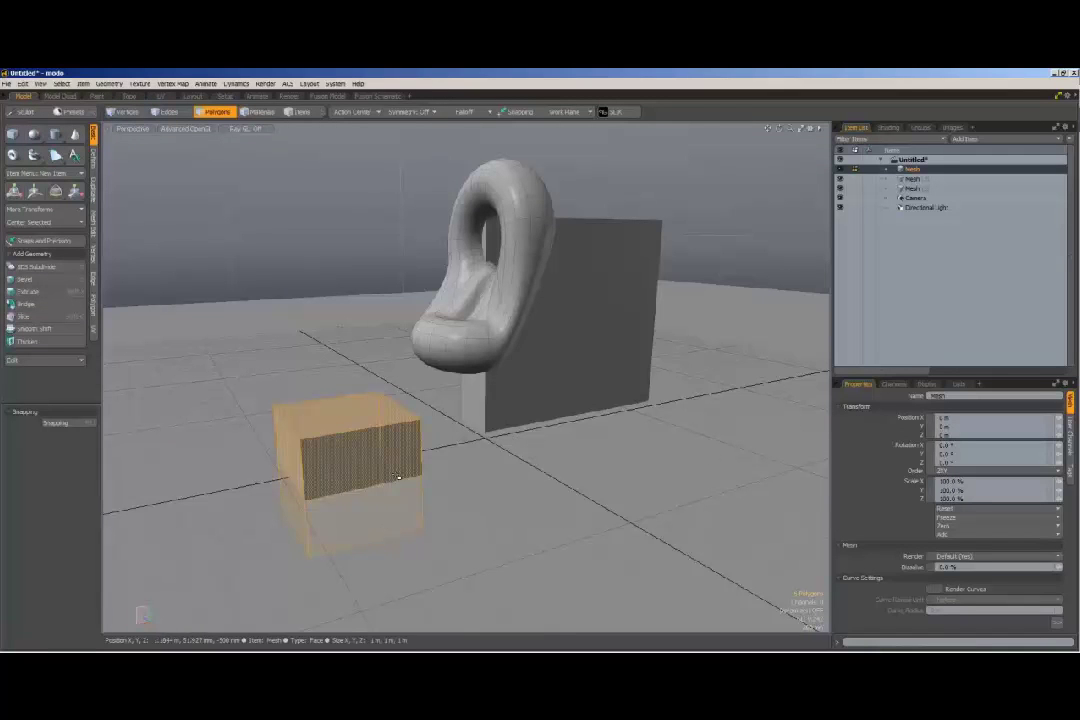
pyautogui.press('m')
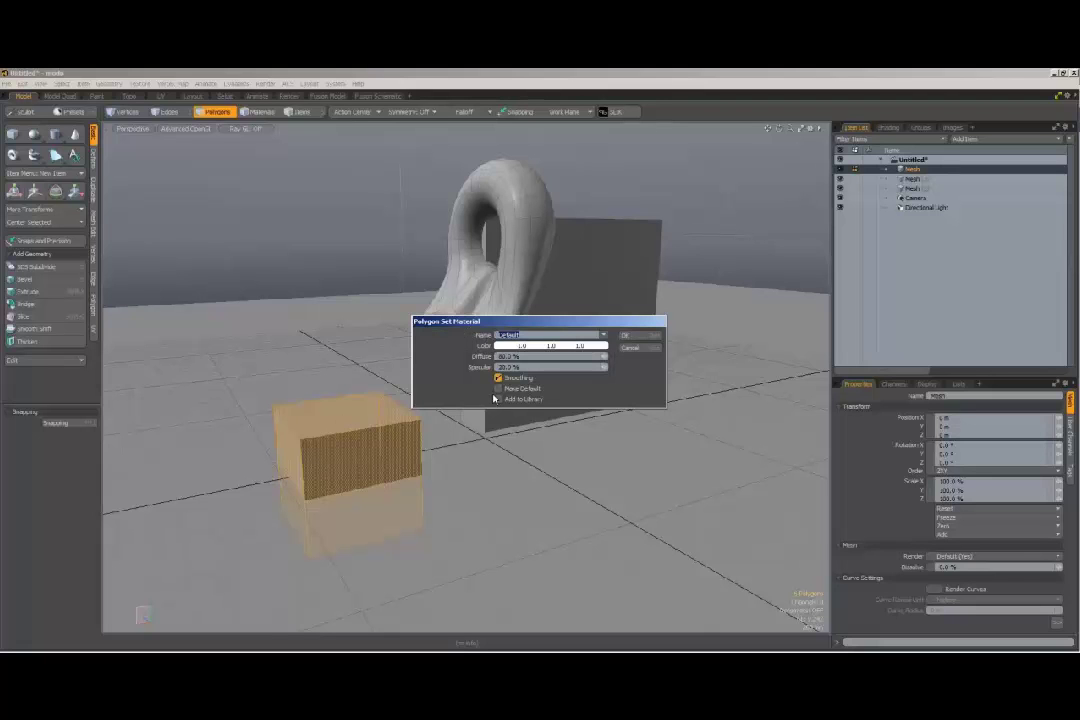
pyautogui.click(506, 347)
pyautogui.click(428, 372)
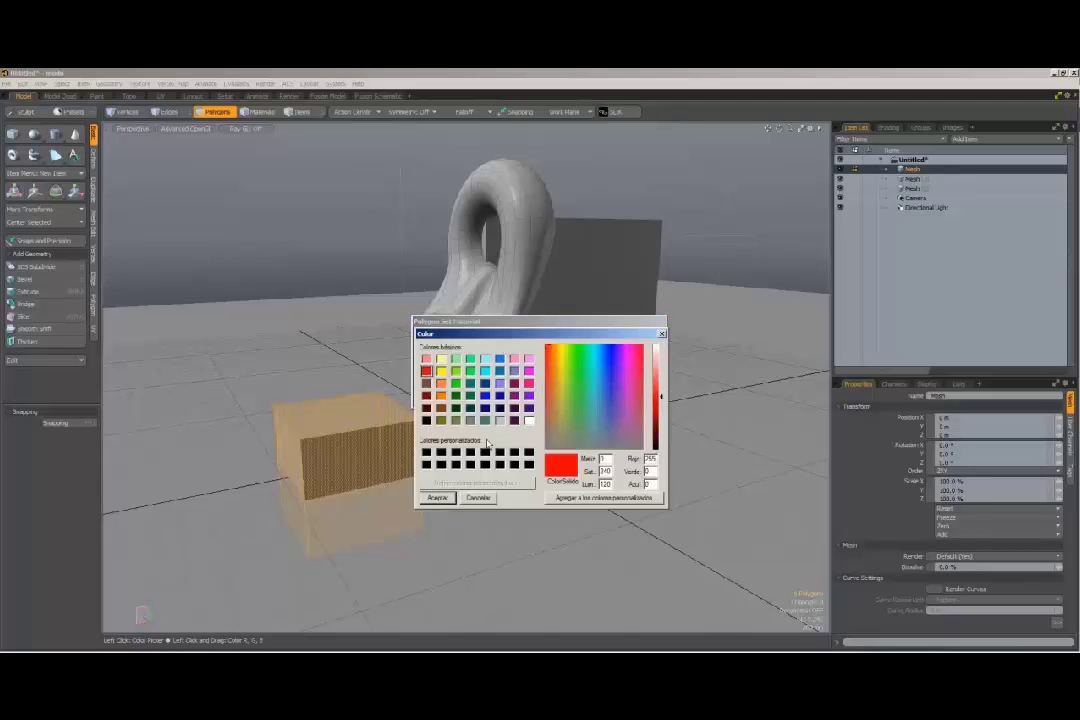
pyautogui.click(440, 499)
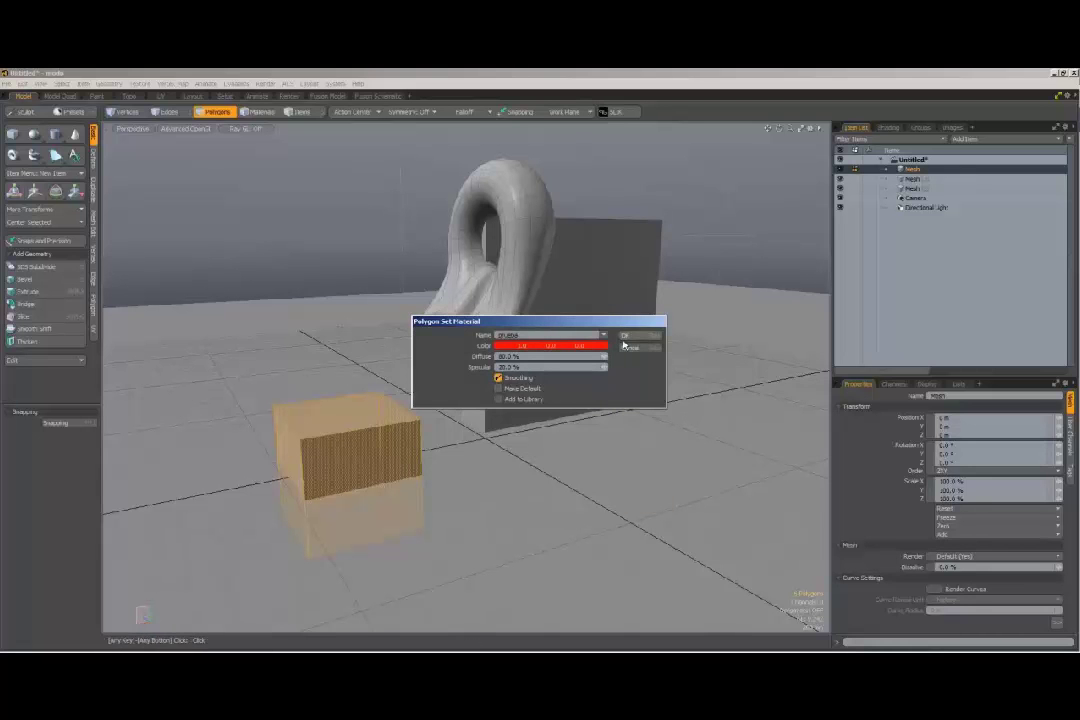
pyautogui.click(634, 338)
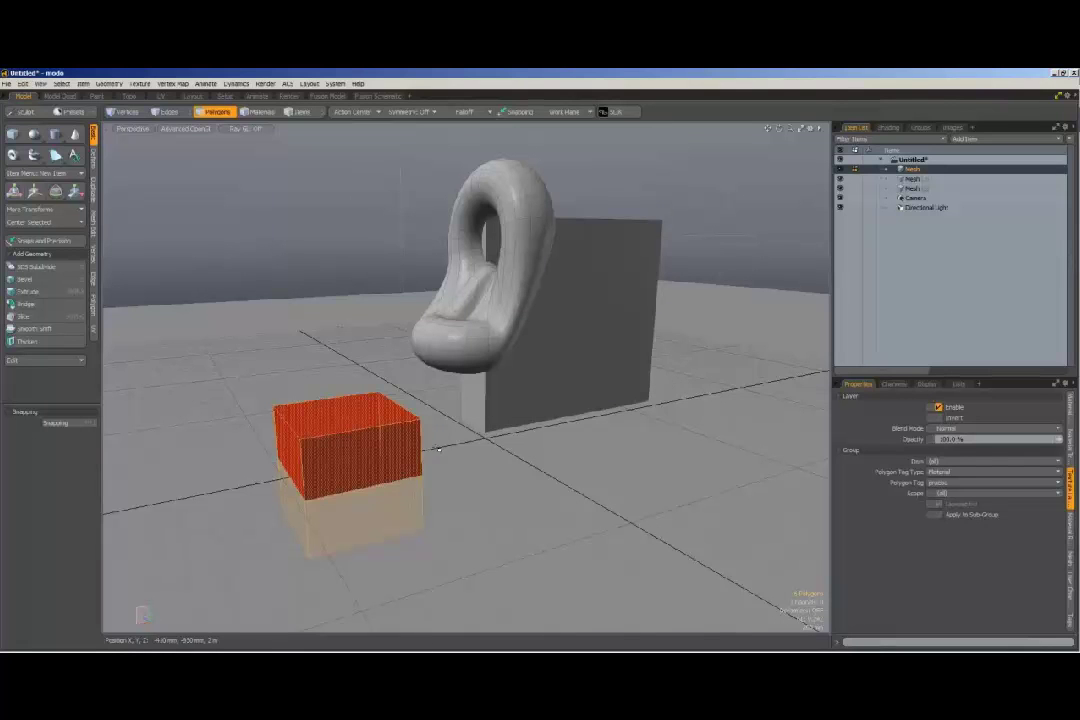
pyautogui.click(373, 222)
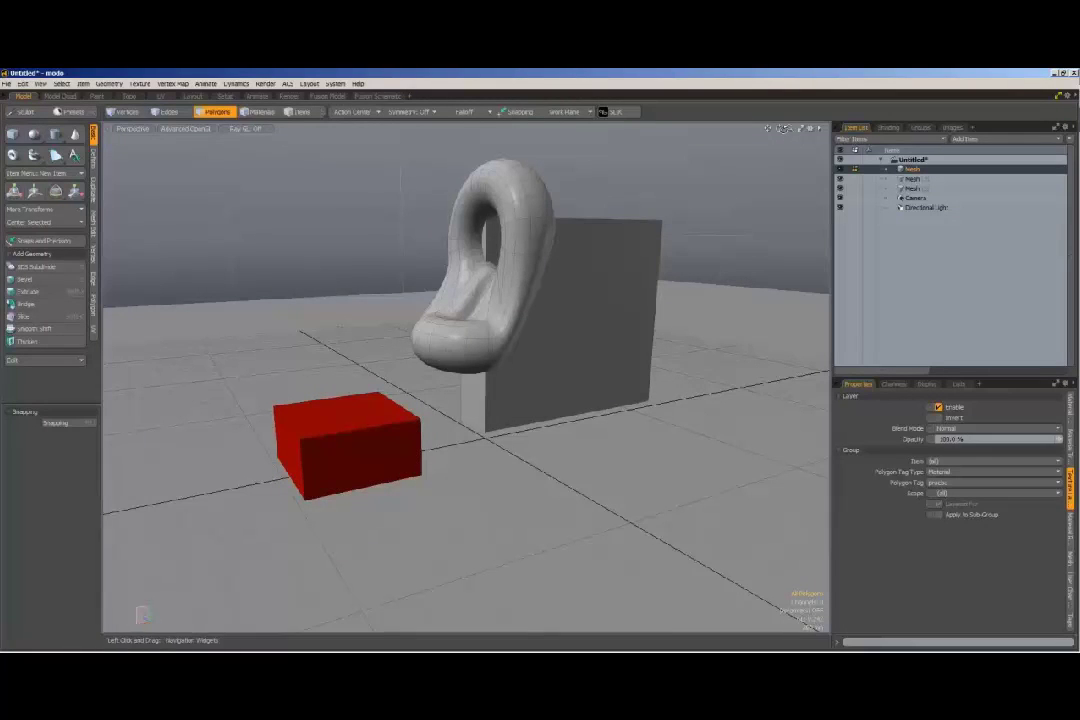
# Expand the "prueba" group in the shader tree and select its Material layer to examine the material properties.
pyautogui.moveTo(780, 129)
pyautogui.mouseDown()
pyautogui.moveTo(850, 112)
pyautogui.moveTo(788, 132)
pyautogui.mouseUp()
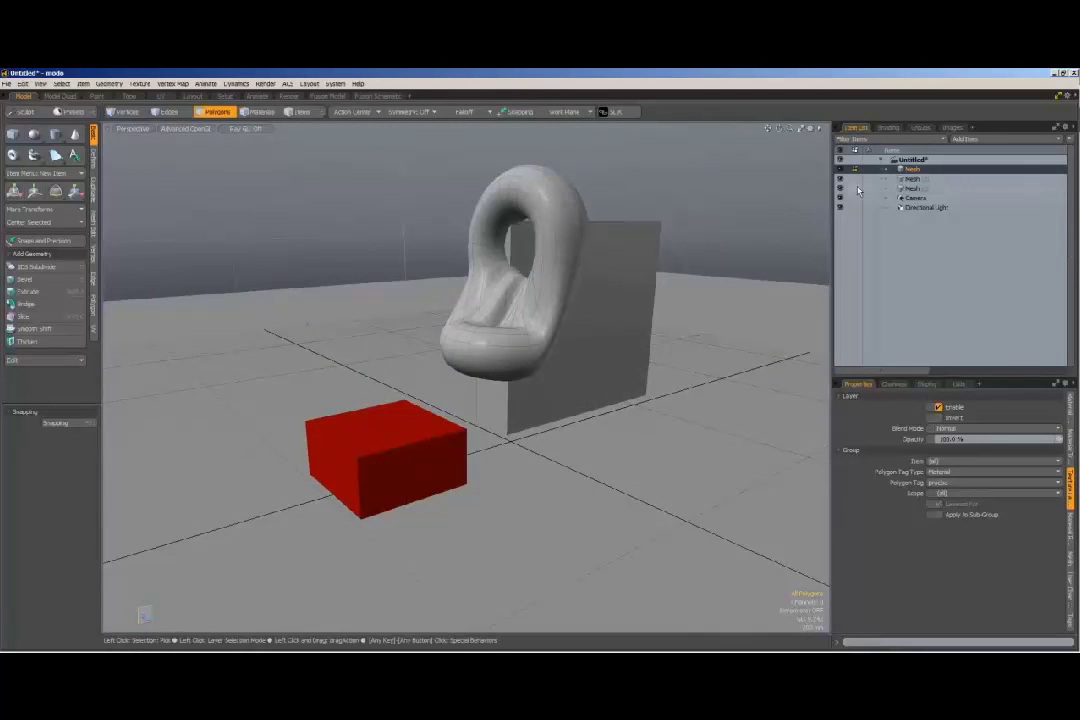
pyautogui.click(888, 127)
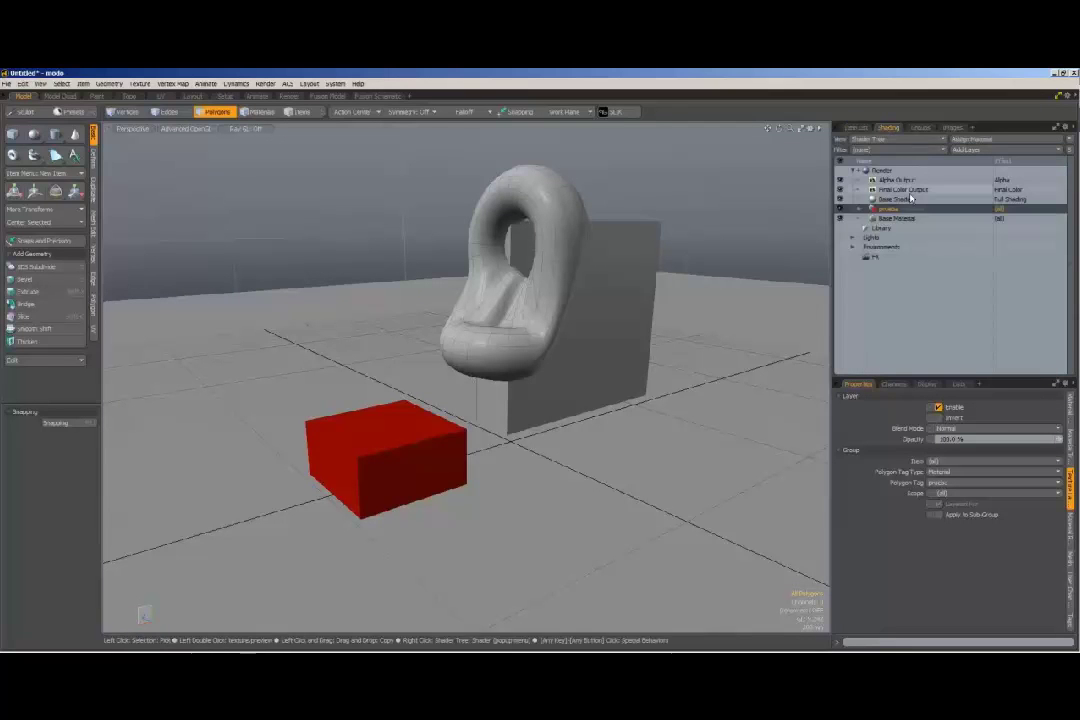
pyautogui.click(860, 209)
pyautogui.click(898, 218)
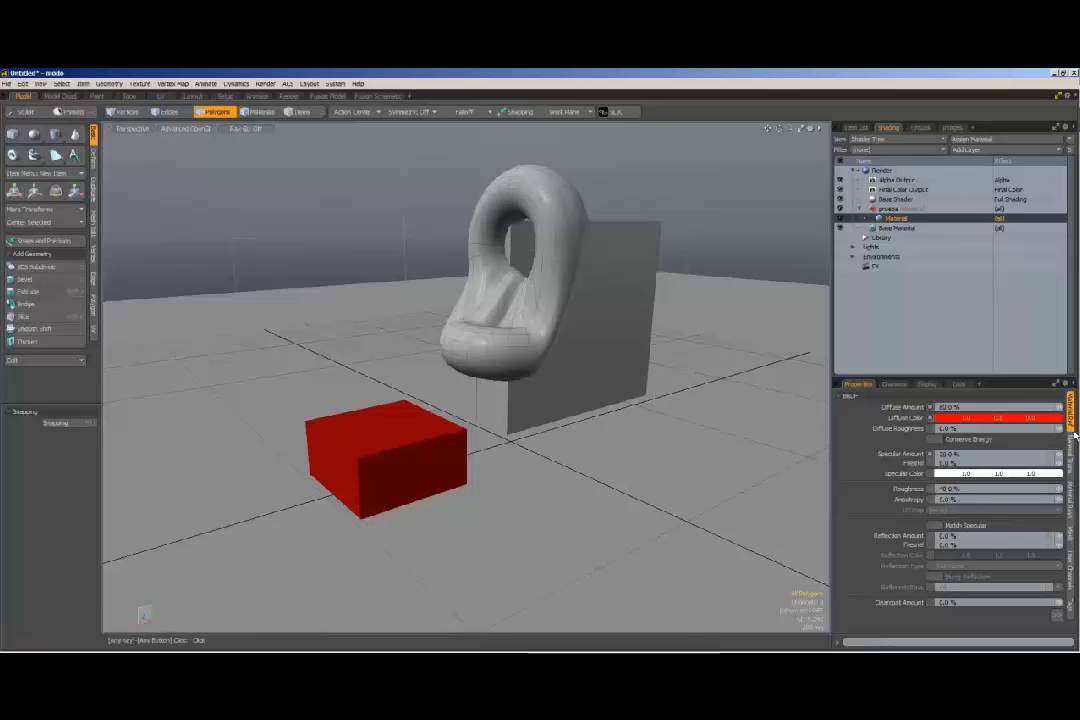
pyautogui.click(1057, 615)
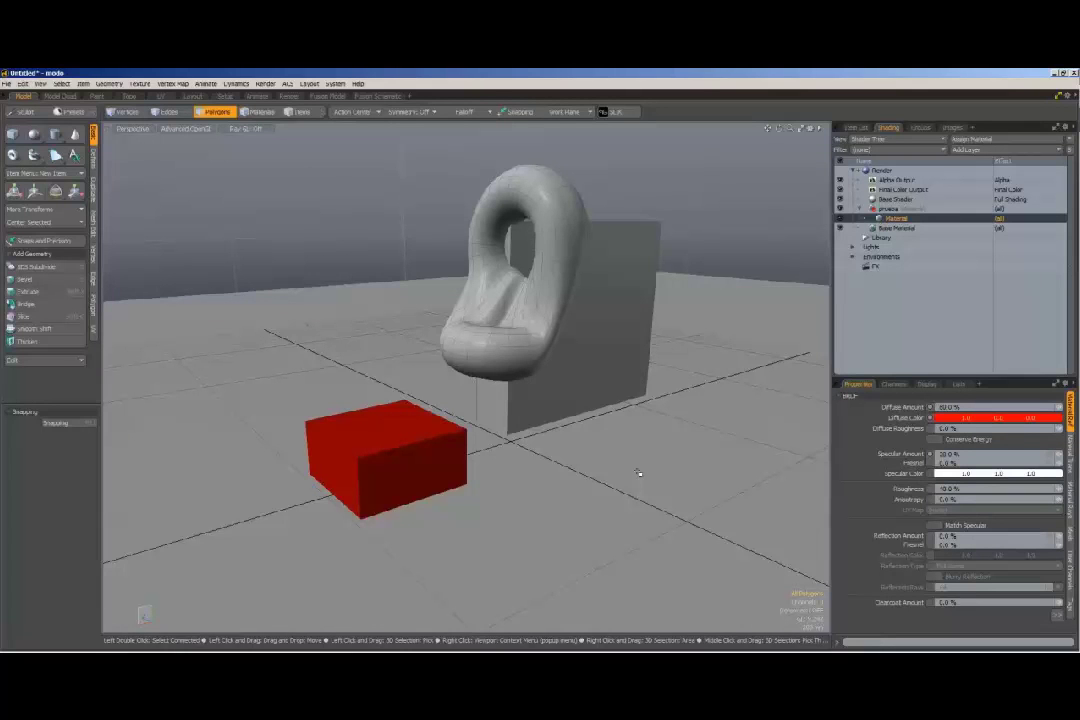
# Assign all connected polygons of the ring-shaped object a new blue material named "churro" and clear the polygon selection.
pyautogui.doubleClick(544, 352)
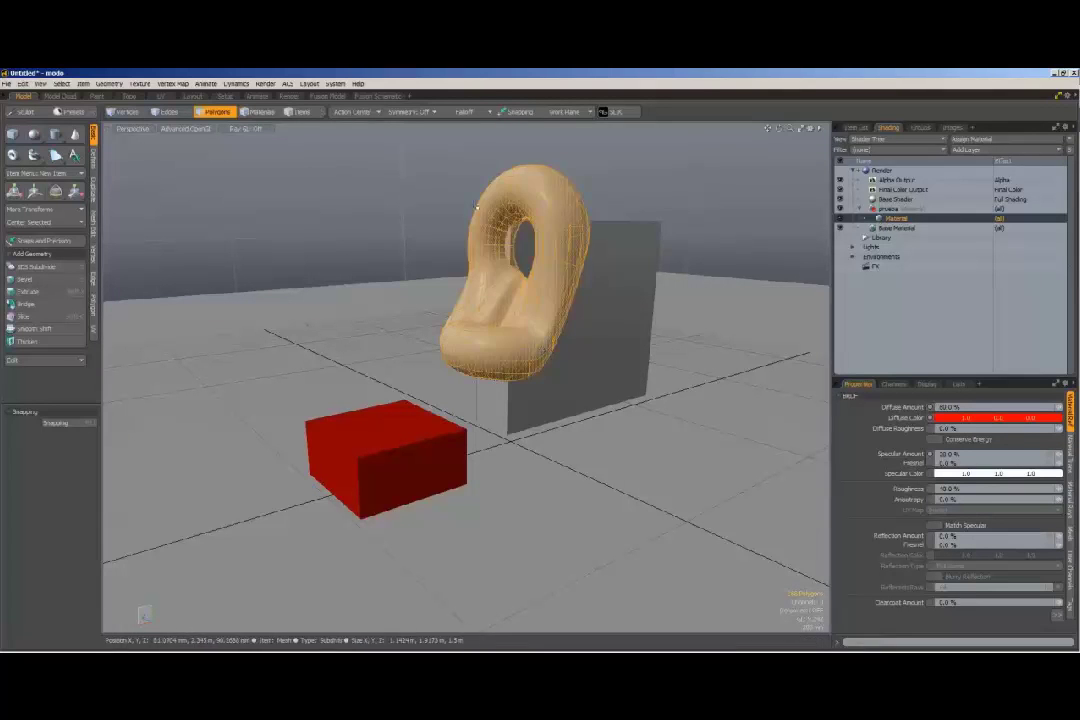
pyautogui.press('m')
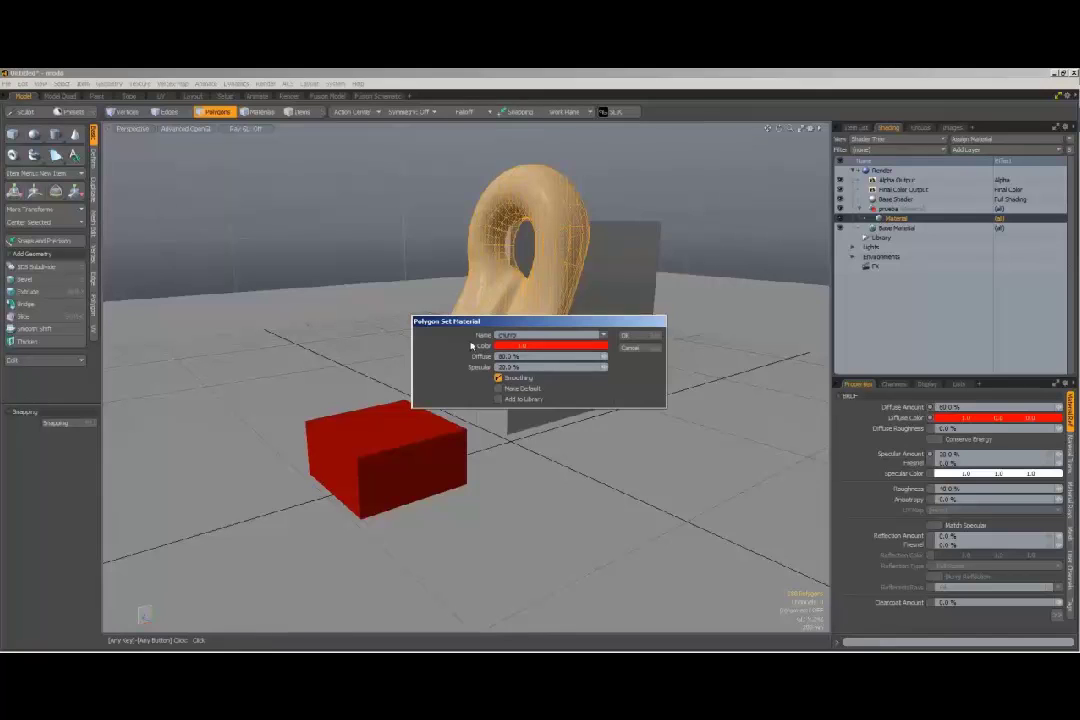
pyautogui.click(510, 346)
pyautogui.click(486, 397)
pyautogui.click(437, 497)
pyautogui.click(640, 340)
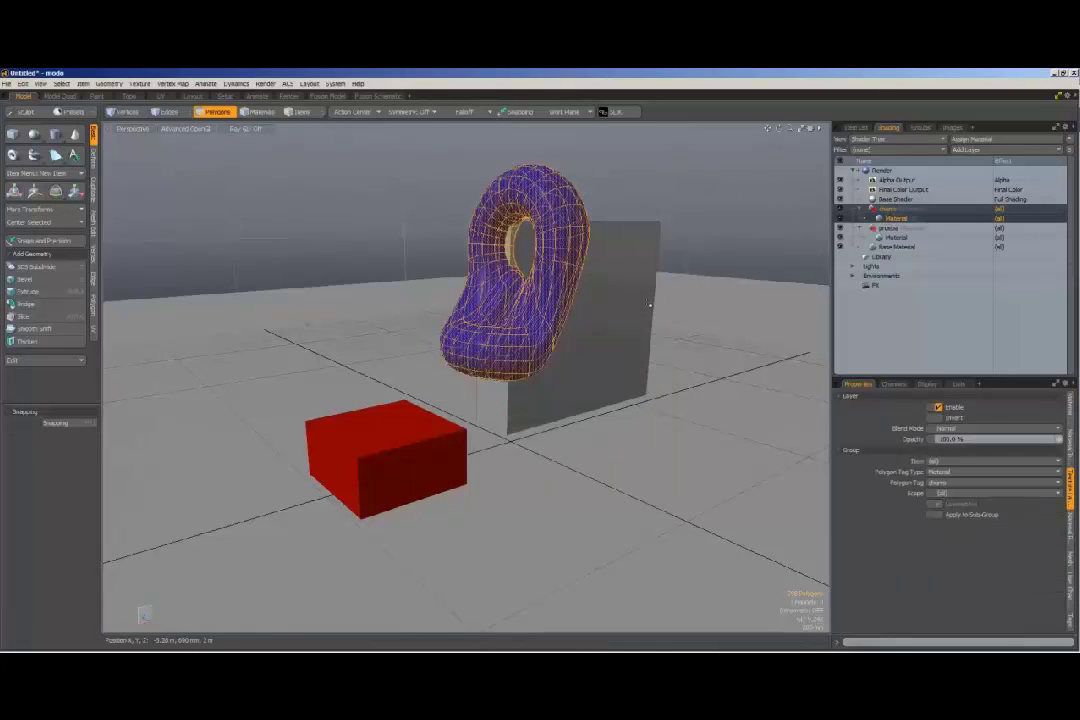
pyautogui.click(677, 198)
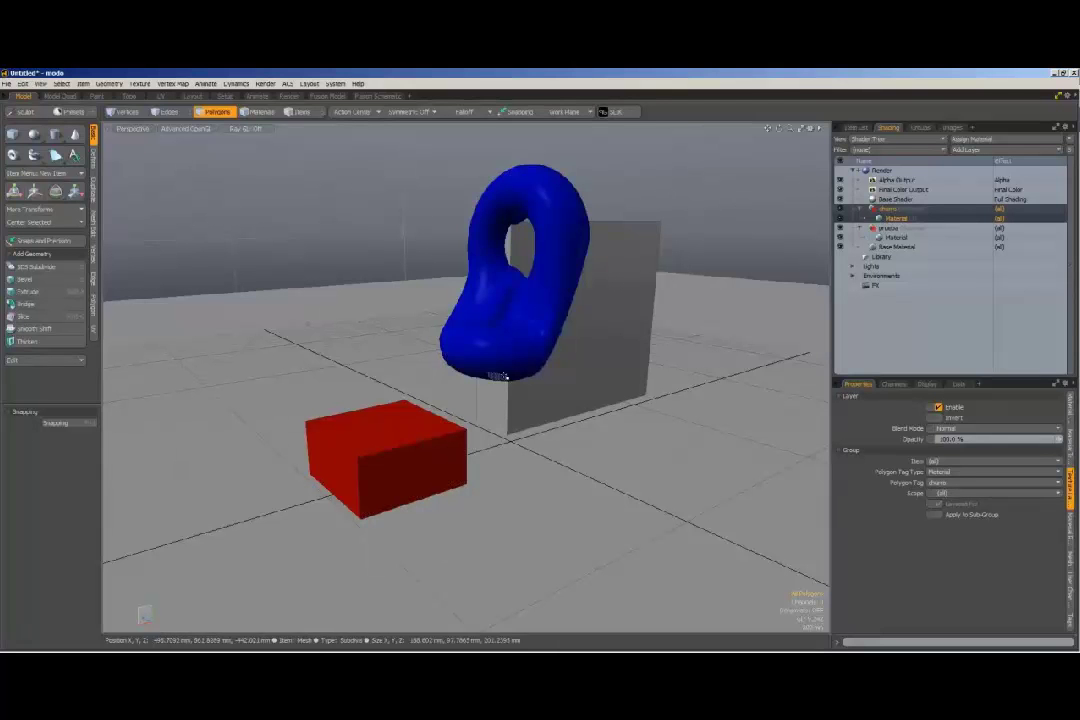
# Switch the workspace to the Model Quad layout to view the colored scene in four viewports.
pyautogui.moveTo(779, 128)
pyautogui.mouseDown()
pyautogui.moveTo(880, 132)
pyautogui.moveTo(825, 110)
pyautogui.moveTo(745, 140)
pyautogui.moveTo(777, 138)
pyautogui.mouseUp()
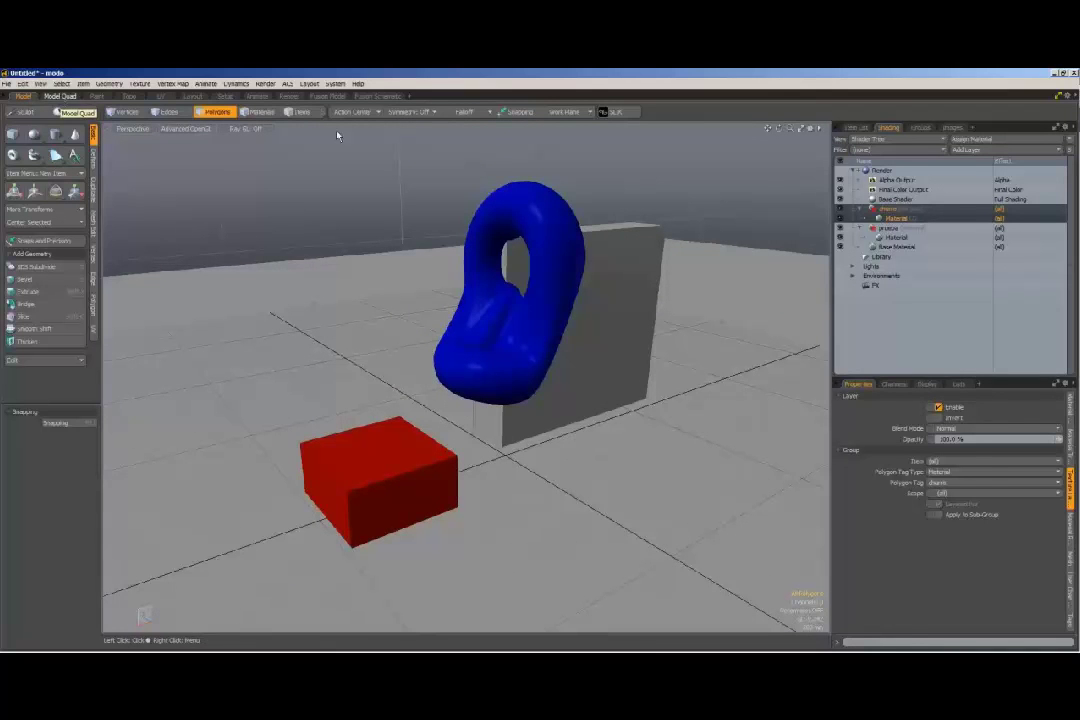
pyautogui.click(61, 97)
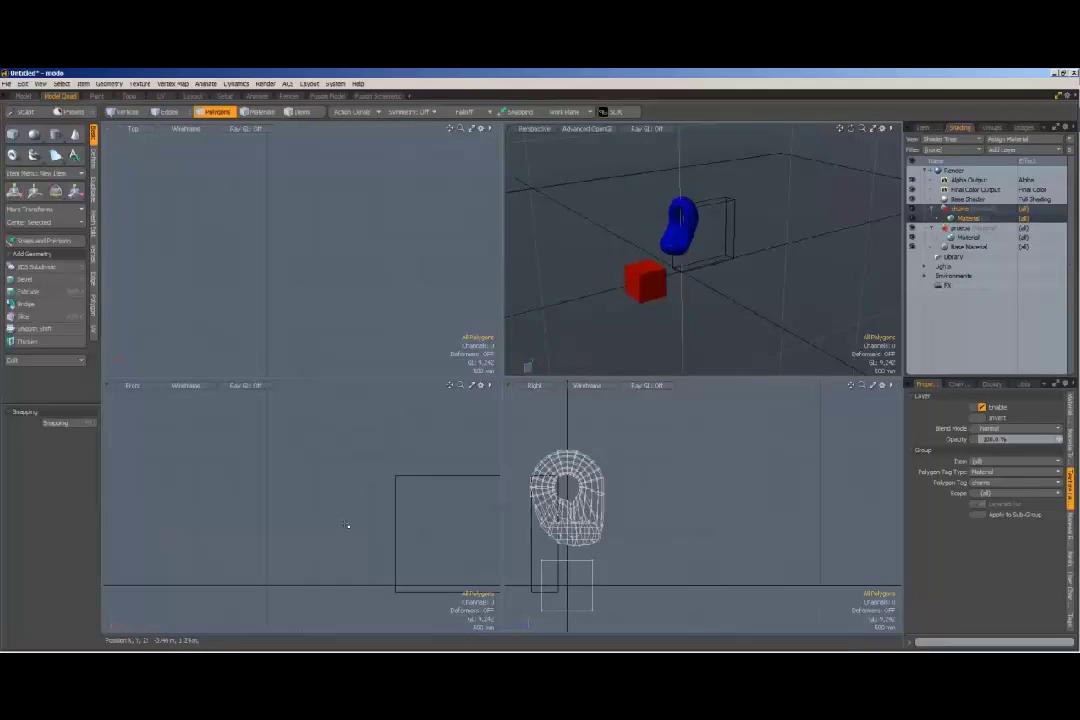
# Frame the whole scene in the four viewports and go through the three mesh items in the item list, ending on the first.
pyautogui.scroll(5, 304, 491)
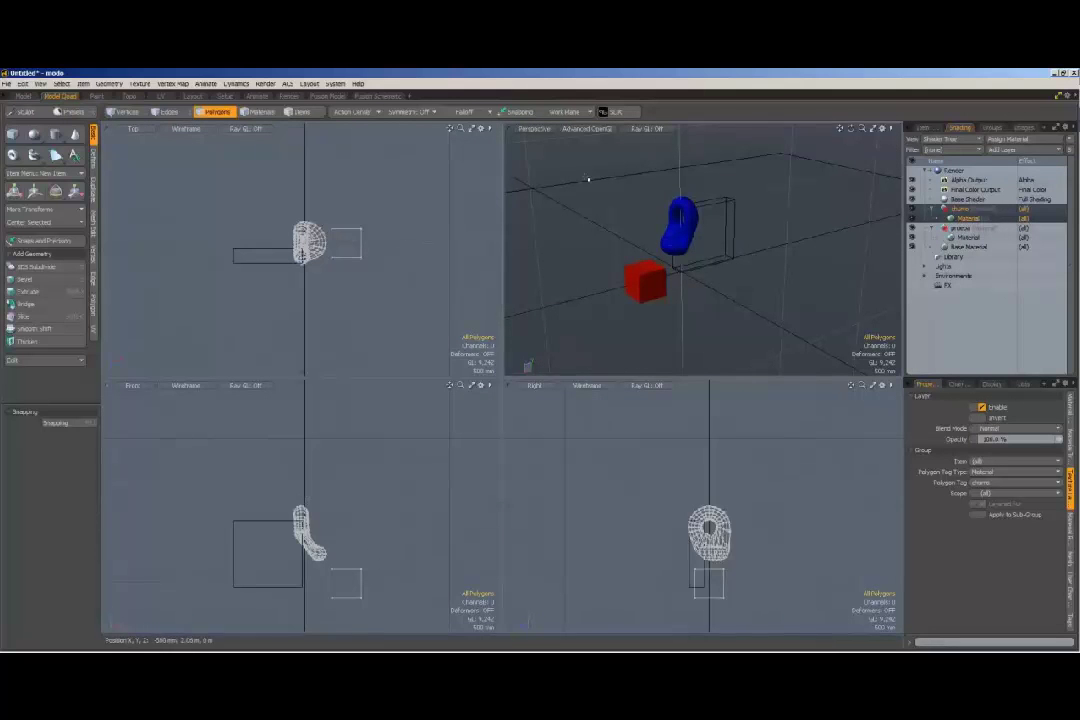
pyautogui.click(925, 129)
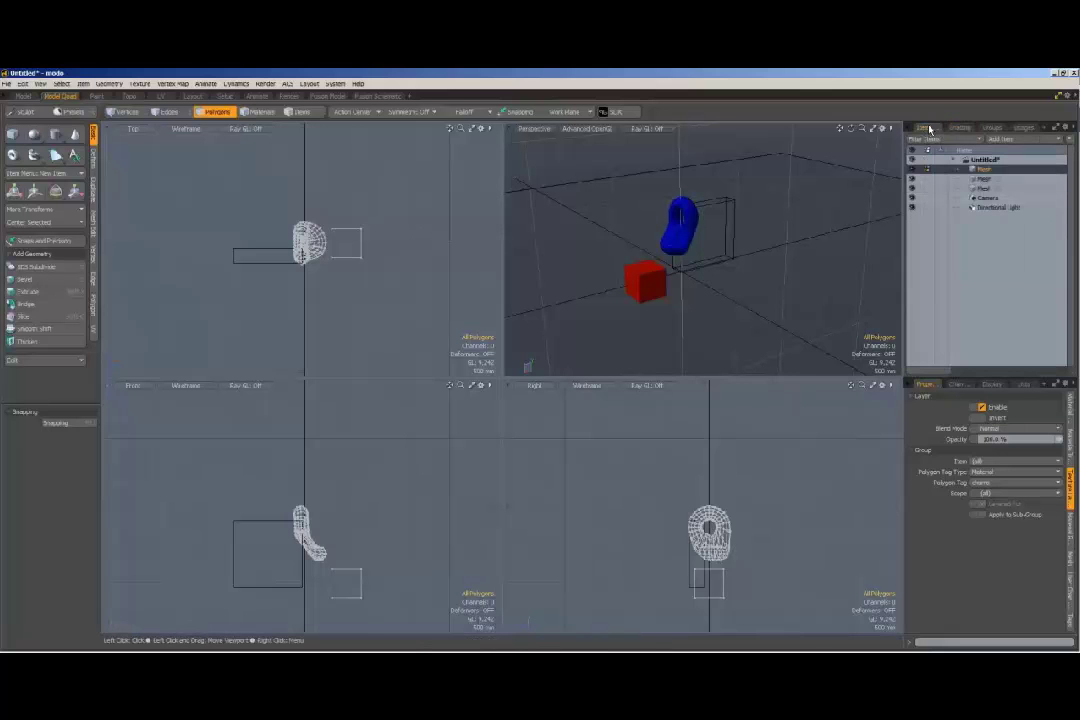
pyautogui.click(987, 188)
pyautogui.click(988, 179)
pyautogui.click(985, 169)
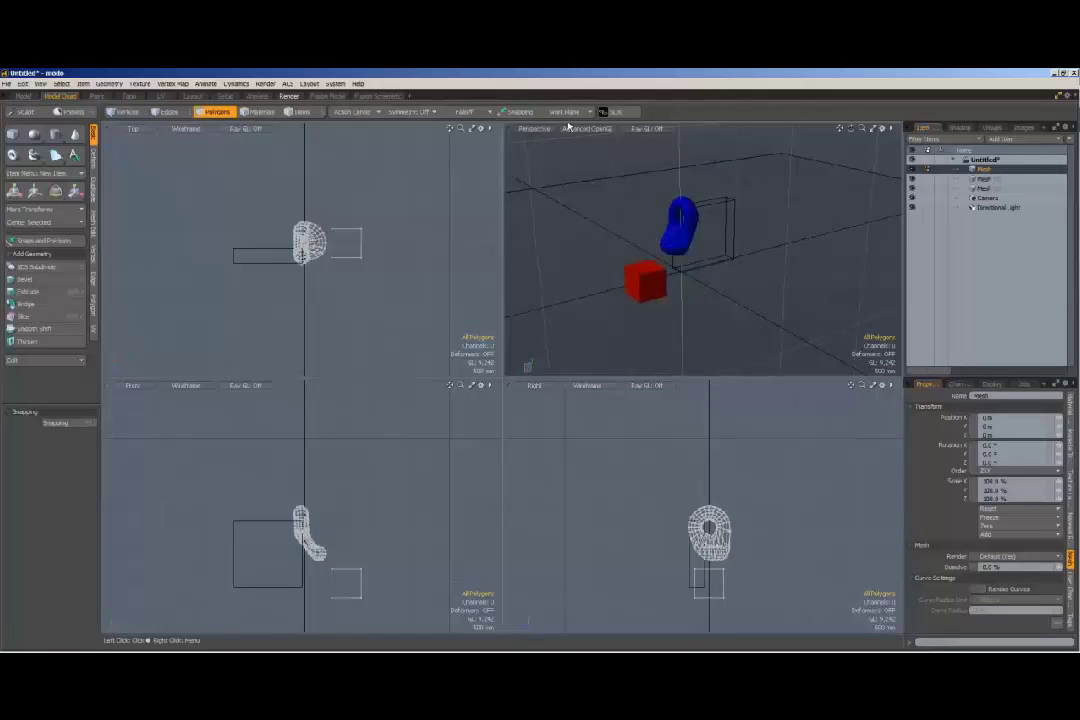
# Switch between the Render, Model and Model Quad layouts to compare how each one presents the scene.
pyautogui.click(288, 96)
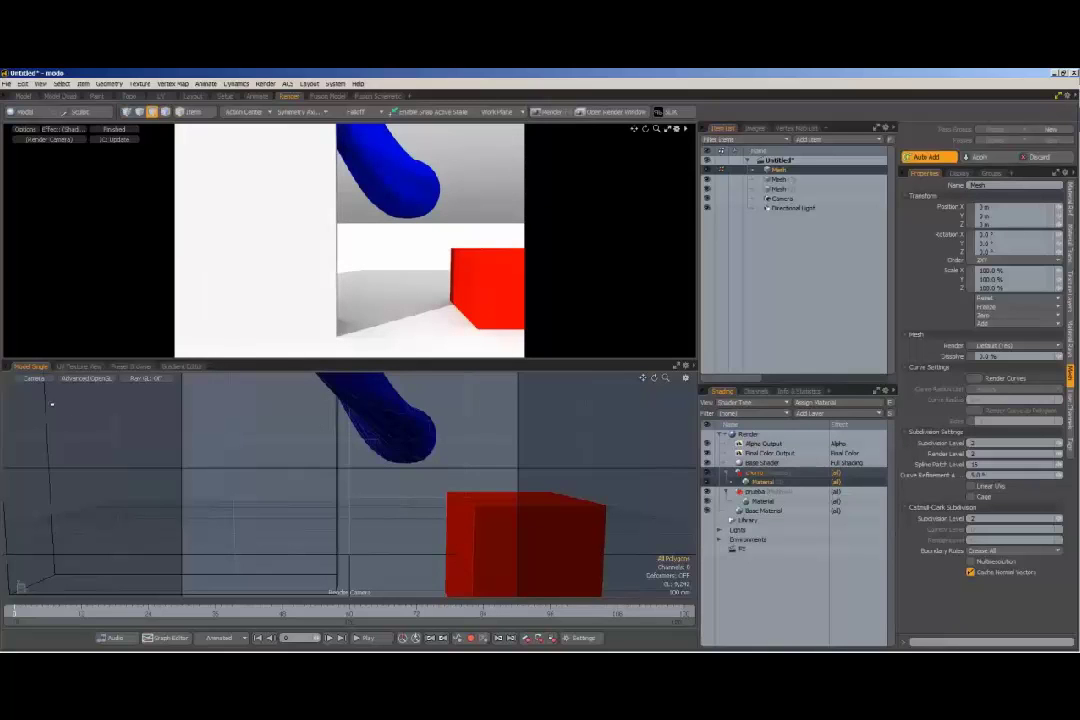
pyautogui.click(36, 97)
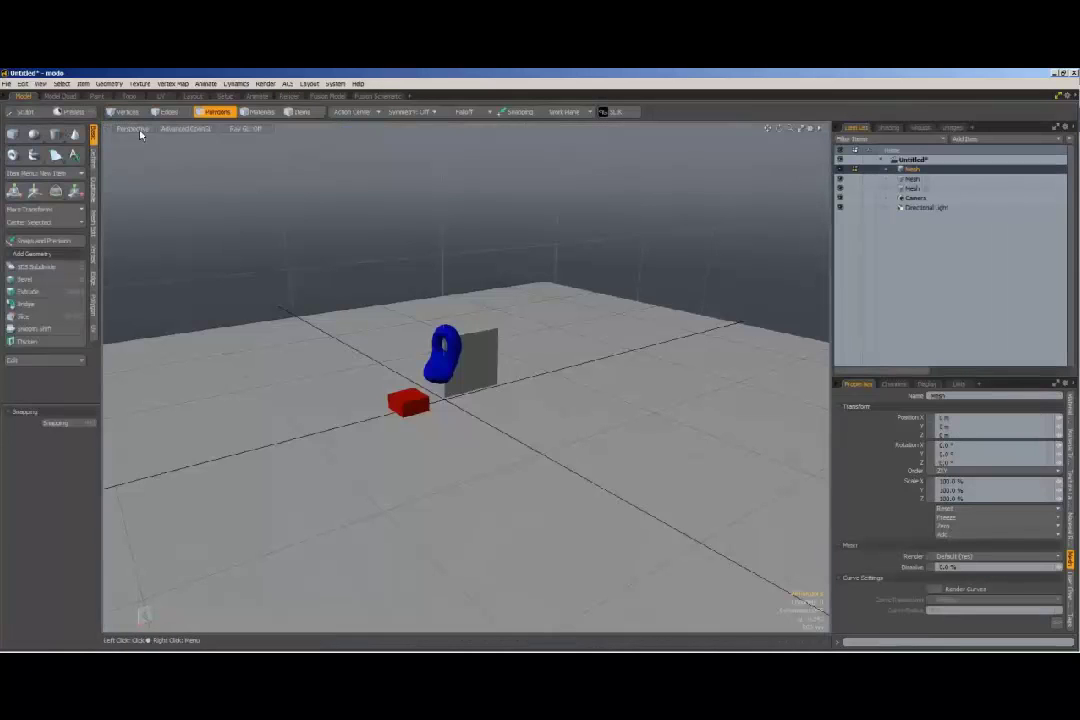
pyautogui.click(62, 97)
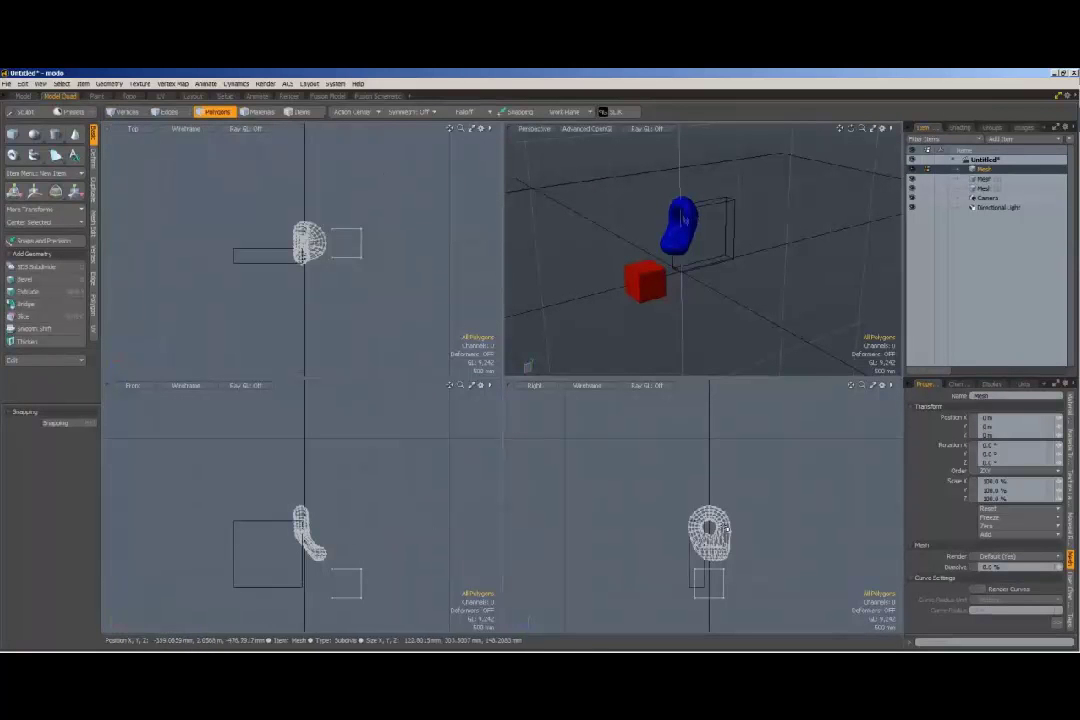
pyautogui.click(289, 96)
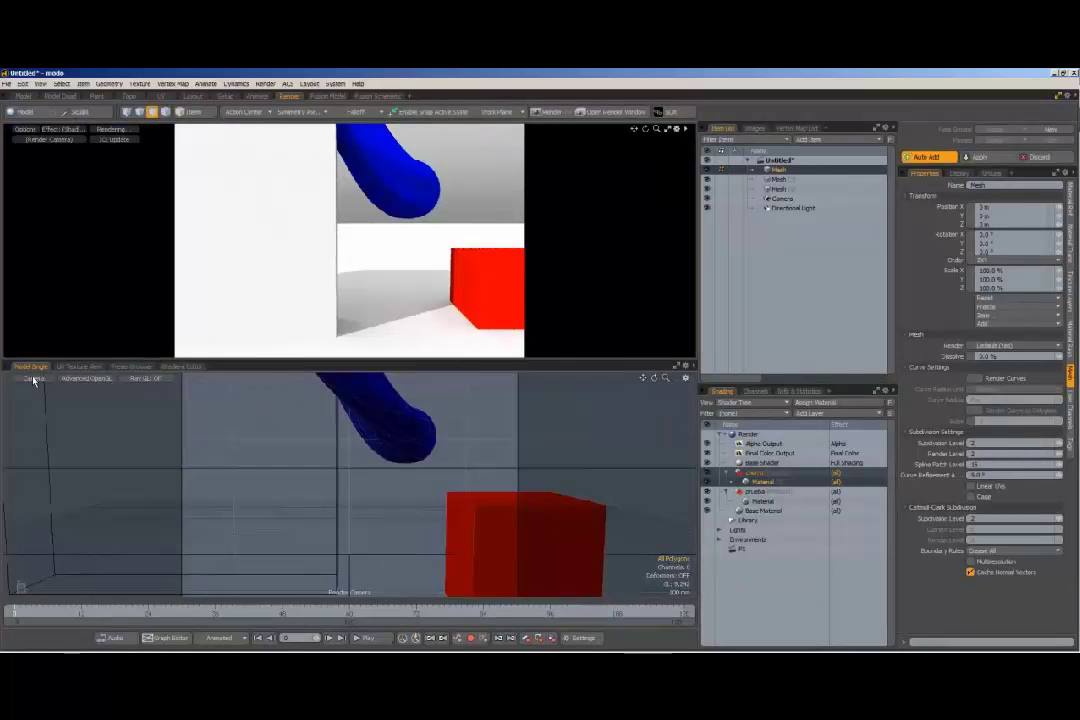
pyautogui.click(24, 97)
pyautogui.click(59, 96)
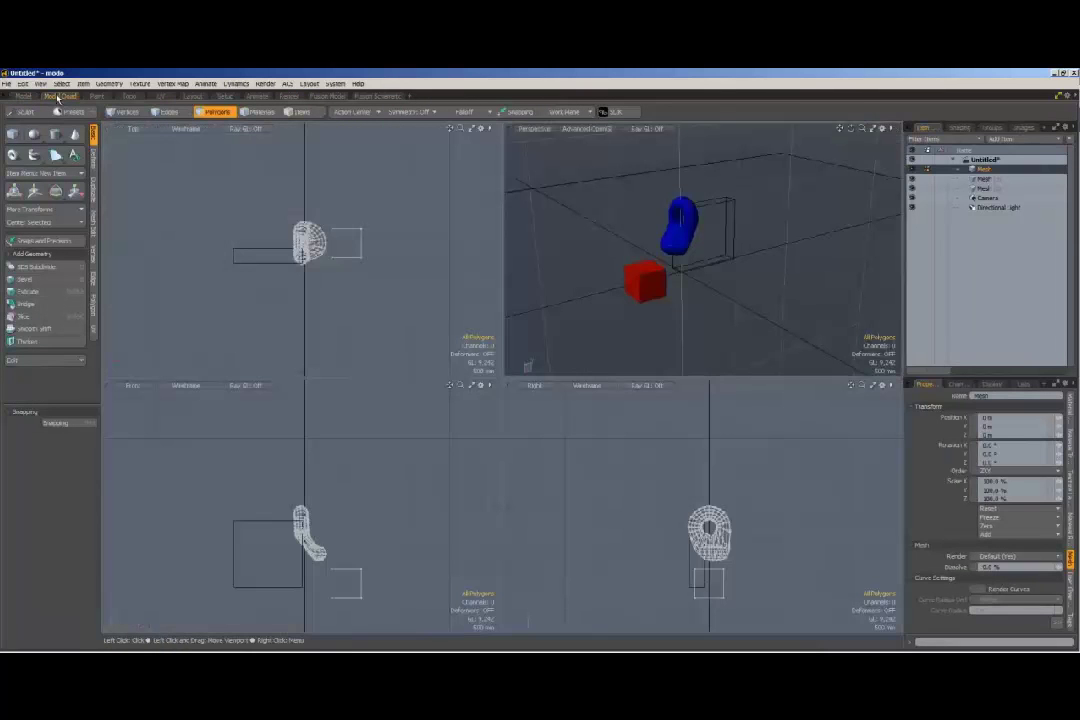
# Return to the Model layout and set its viewport to look through the scene's Camera.
pyautogui.click(24, 97)
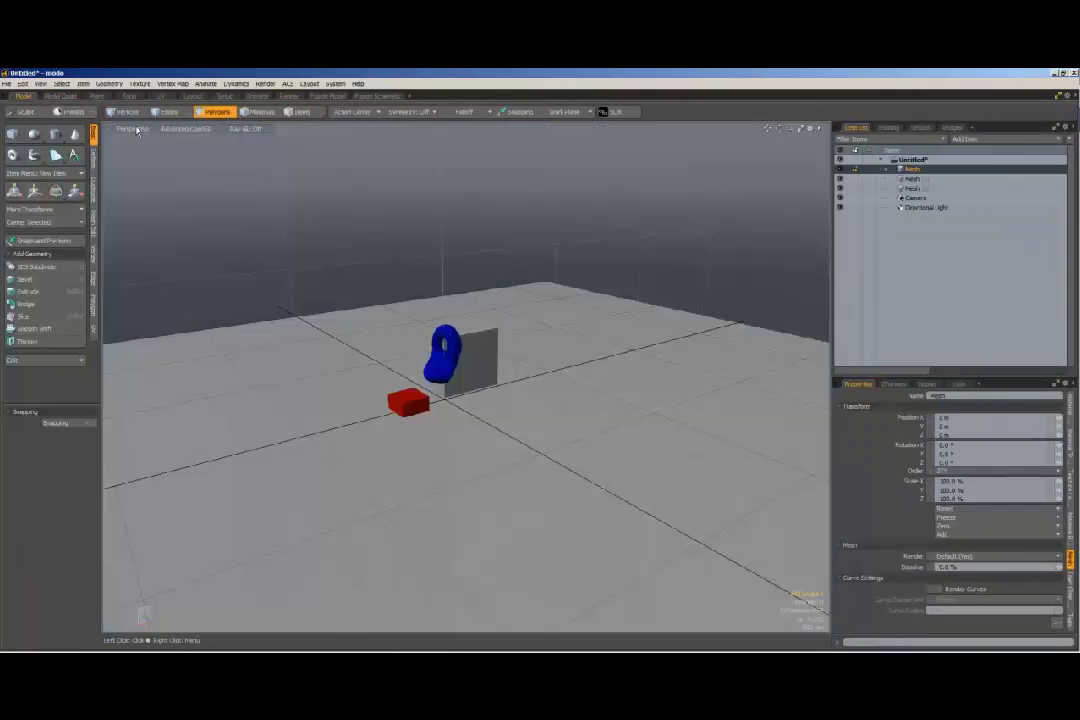
pyautogui.click(125, 132)
pyautogui.moveTo(130, 140)
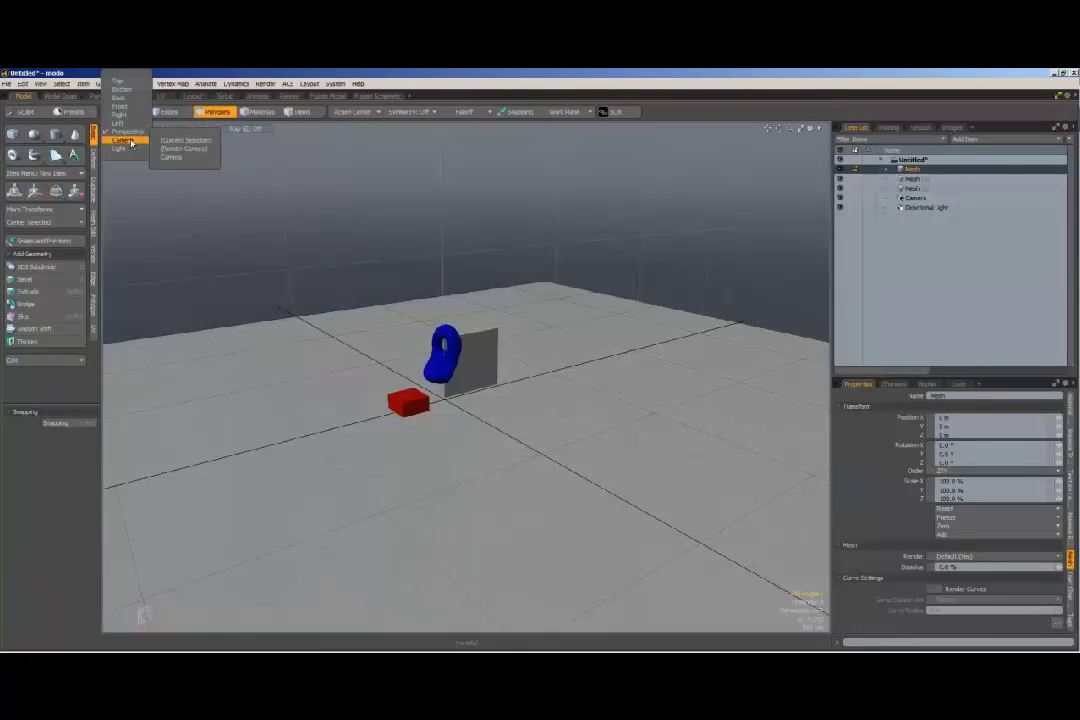
pyautogui.click(175, 160)
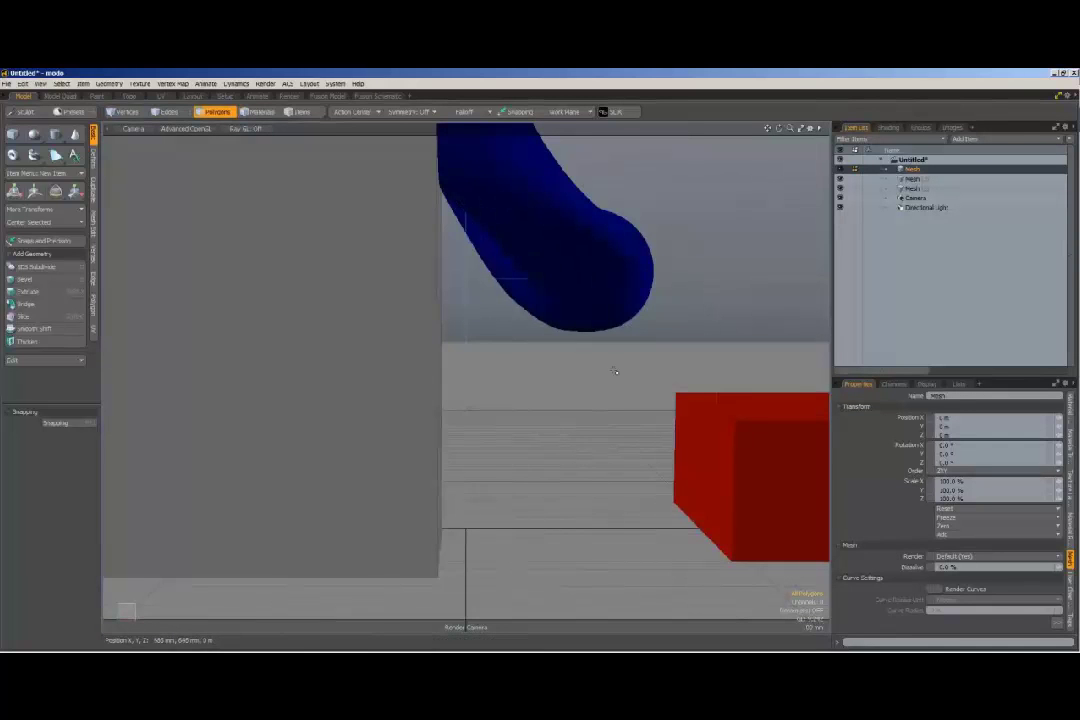
# Pull back and orbit the camera so the blue ring, the red box and the grey block are all framed from above.
pyautogui.scroll(-4, 562, 338)
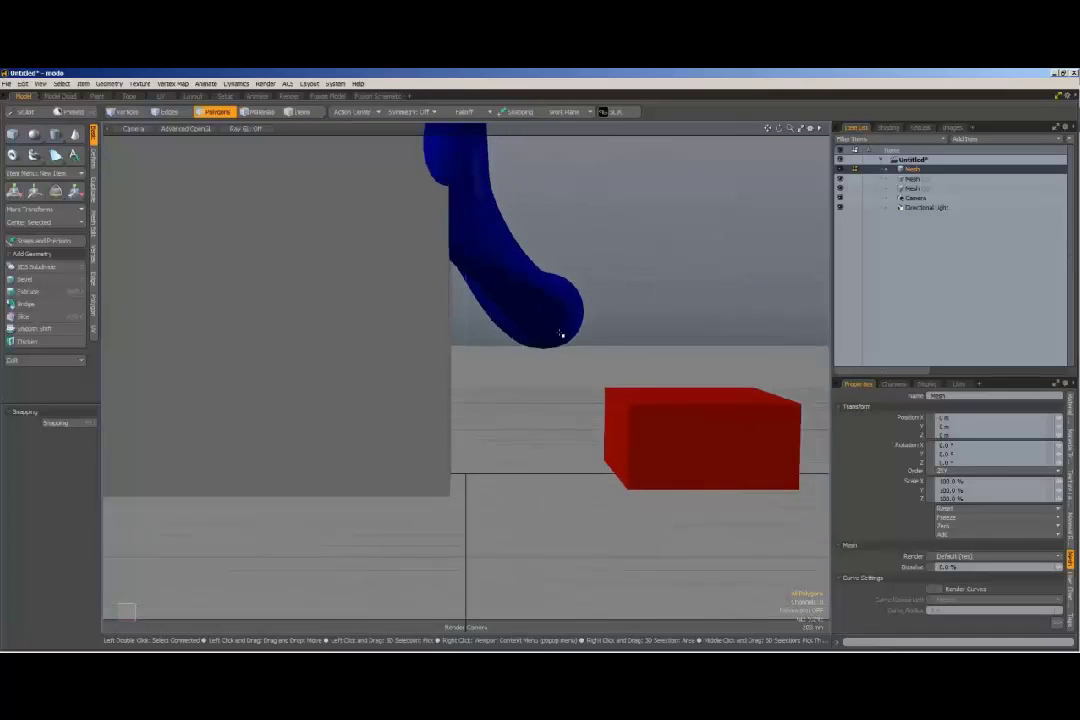
pyautogui.scroll(-4, 562, 338)
pyautogui.moveTo(781, 129); pyautogui.dragTo(752, 129)
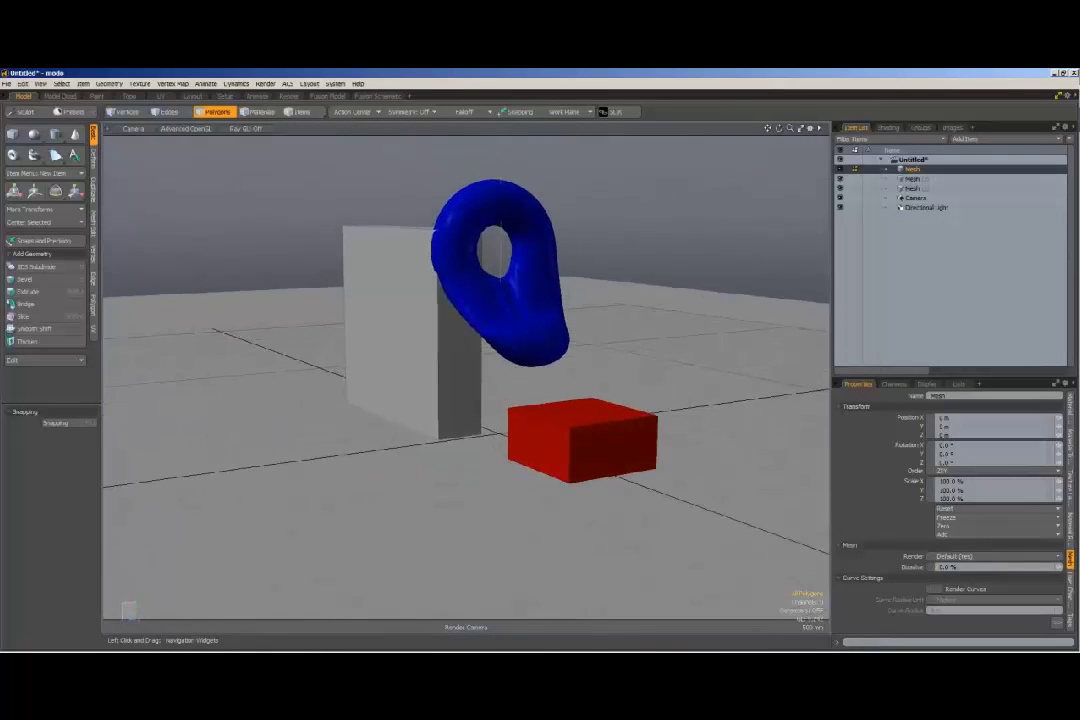
pyautogui.moveTo(525, 147); pyautogui.dragTo(495, 149)
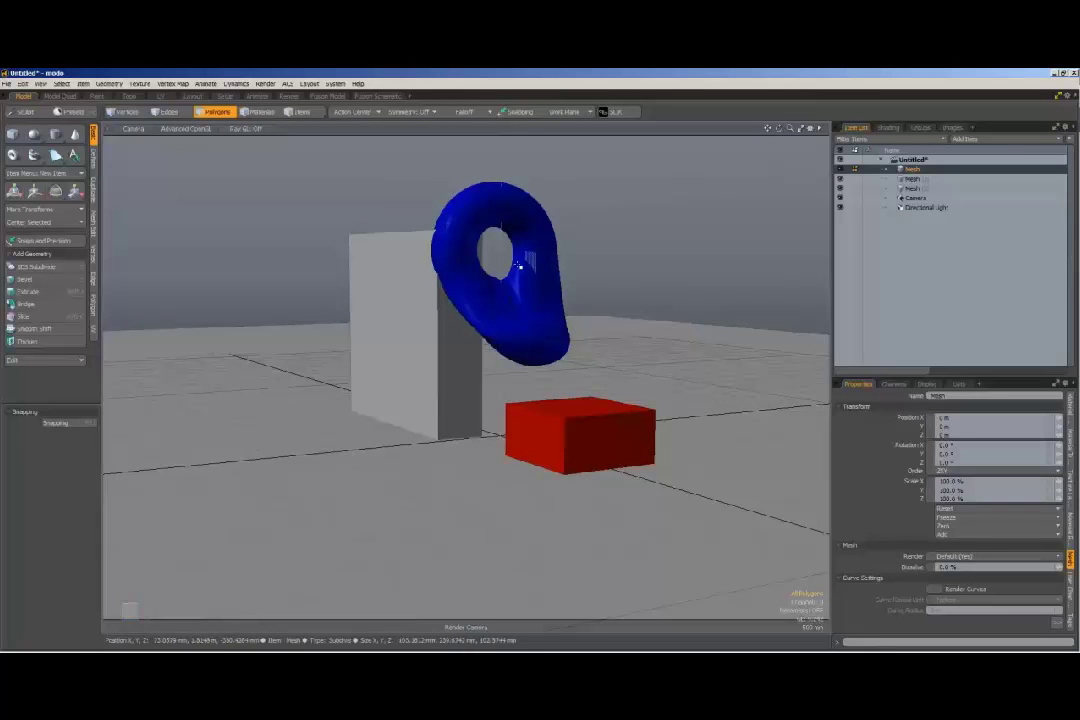
pyautogui.scroll(2, 554, 266)
pyautogui.moveTo(779, 128); pyautogui.dragTo(625, 152)
pyautogui.moveTo(780, 128); pyautogui.dragTo(768, 168)
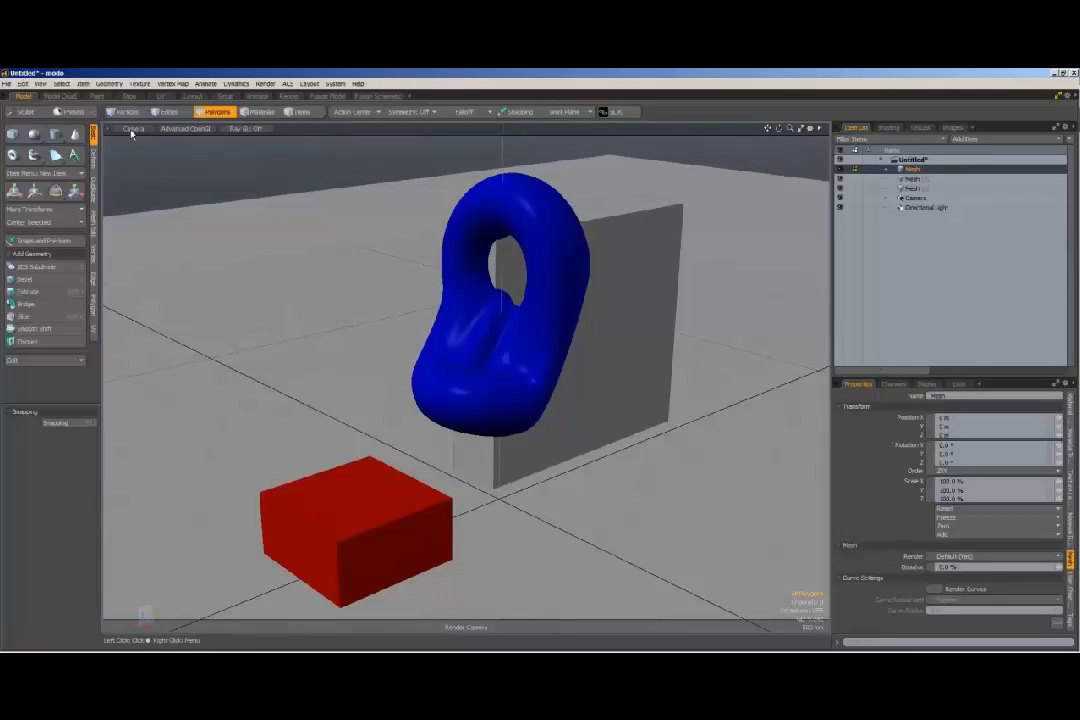
# Switch to the Render layout and reposition the camera around the objects from both the viewport and the live render preview.
pyautogui.click(290, 96)
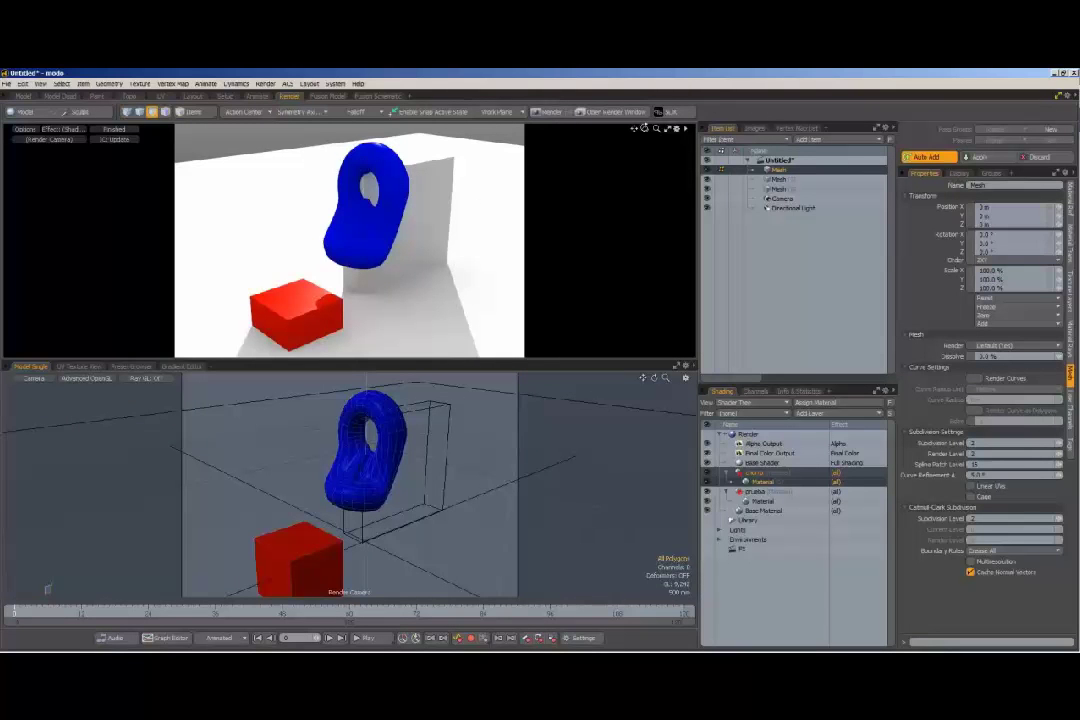
pyautogui.moveTo(654, 378); pyautogui.dragTo(775, 366)
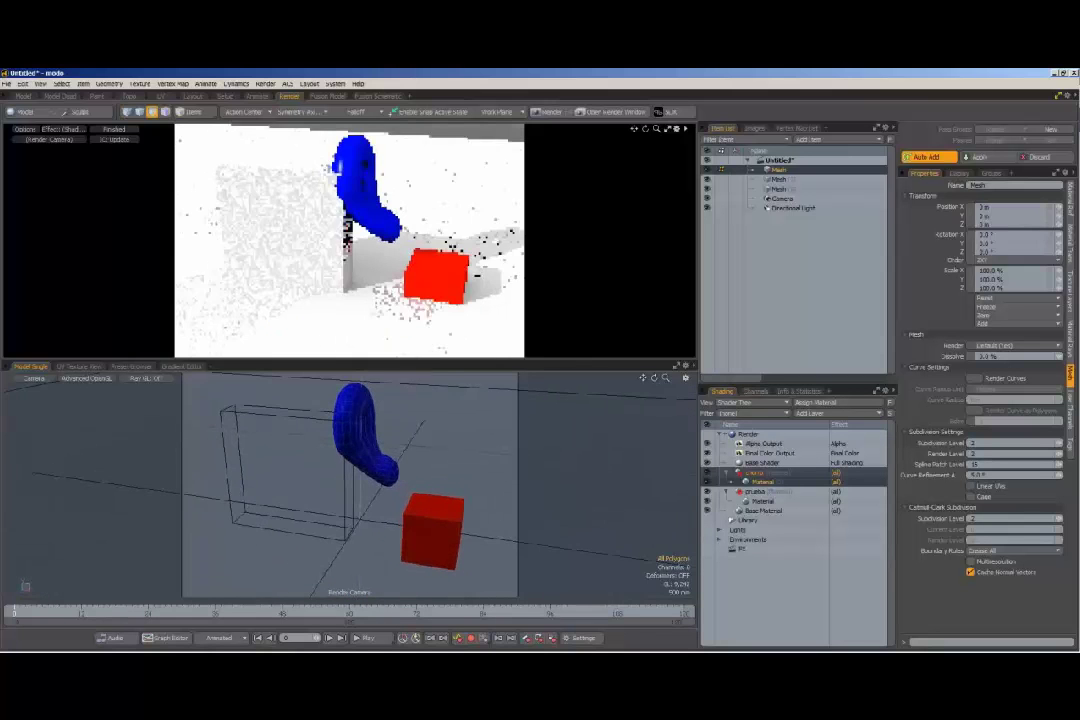
pyautogui.moveTo(646, 128); pyautogui.dragTo(470, 181)
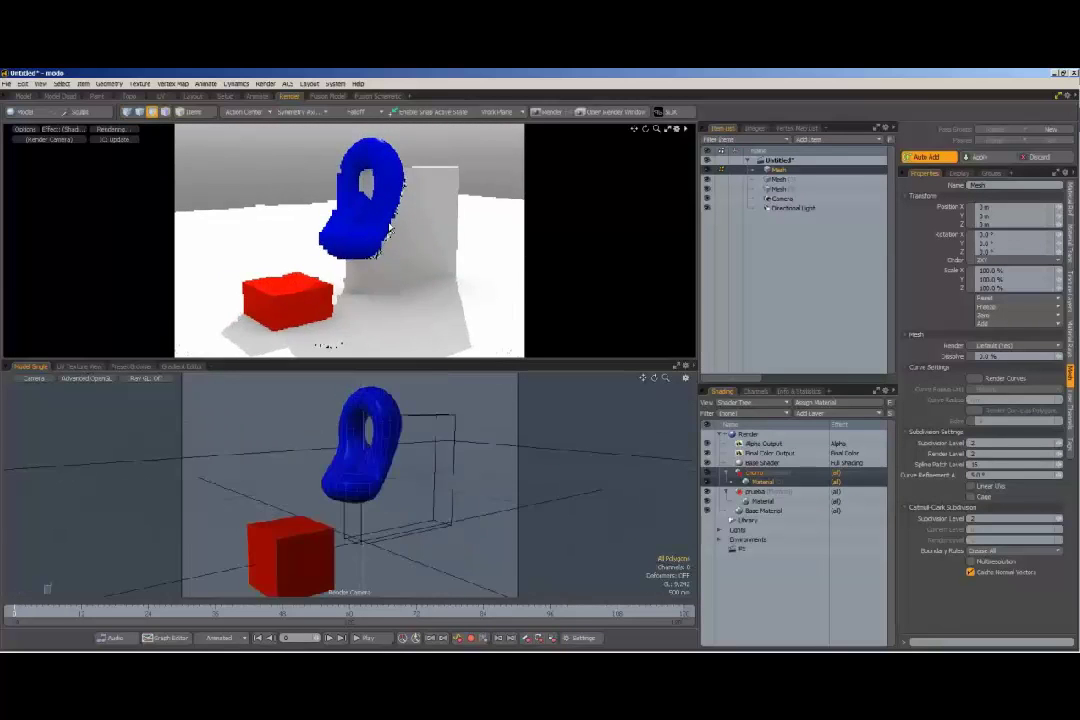
pyautogui.scroll(3, 363, 235)
pyautogui.scroll(-4, 371, 236)
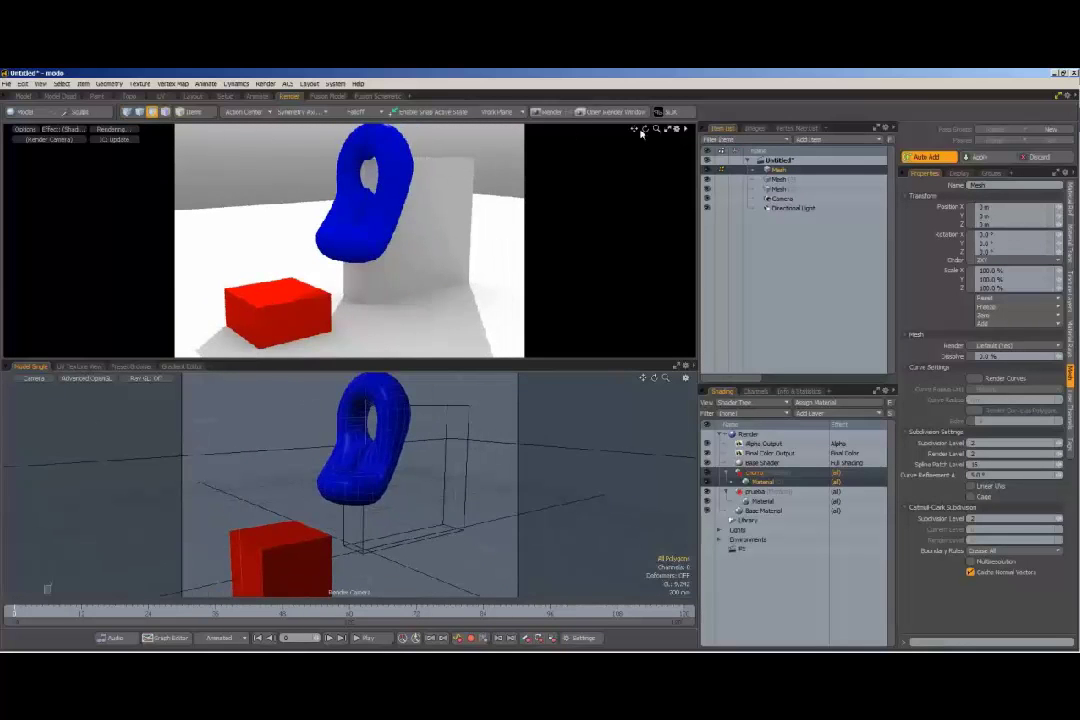
pyautogui.moveTo(645, 129); pyautogui.dragTo(388, 146)
pyautogui.moveTo(634, 129)
pyautogui.mouseDown()
pyautogui.moveTo(632, 150)
pyautogui.moveTo(621, 137)
pyautogui.mouseUp()
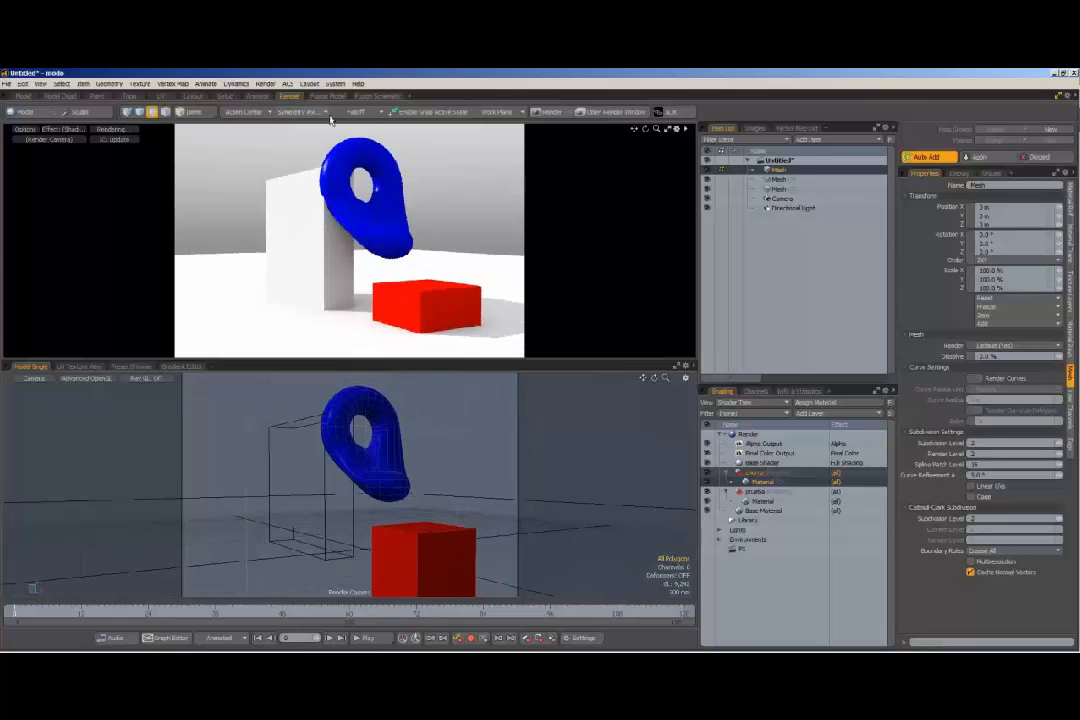
# Open a separate render Preview window, move it clear of the docked preview and enlarge it.
pyautogui.click(265, 84)
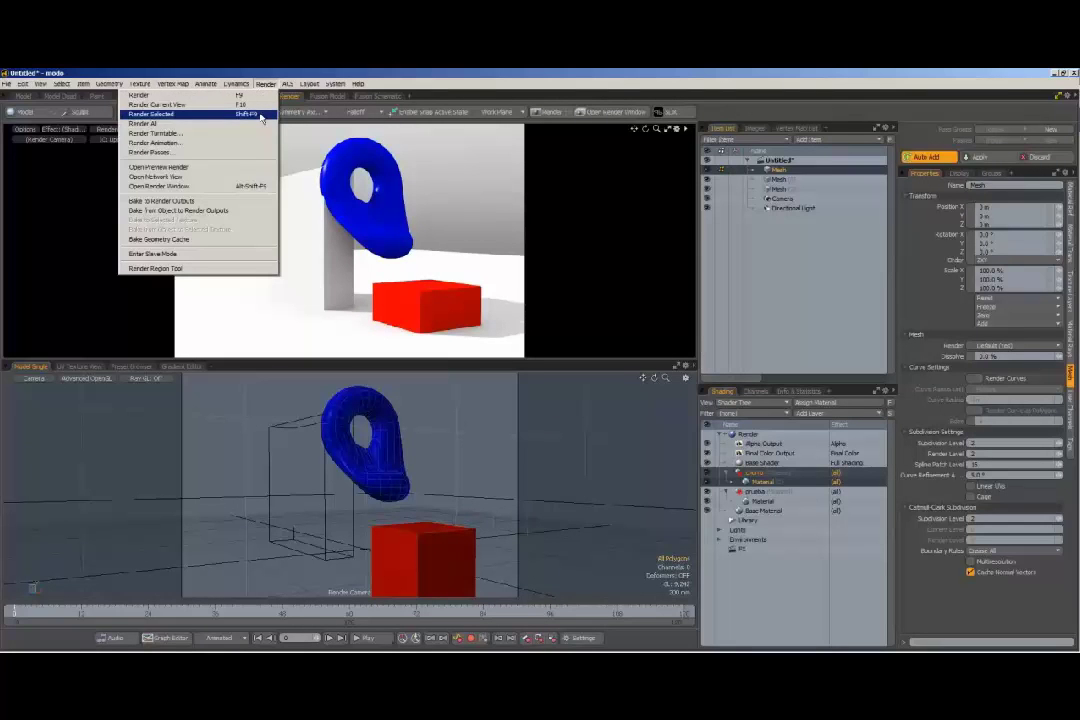
pyautogui.click(427, 72)
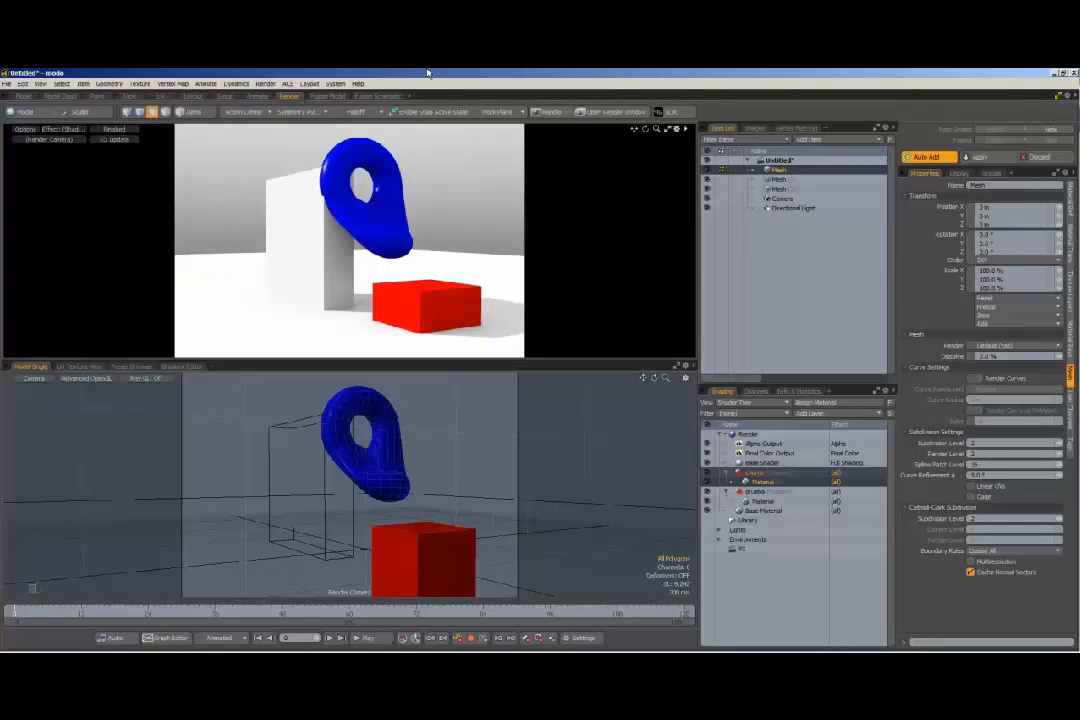
pyautogui.press('F9')
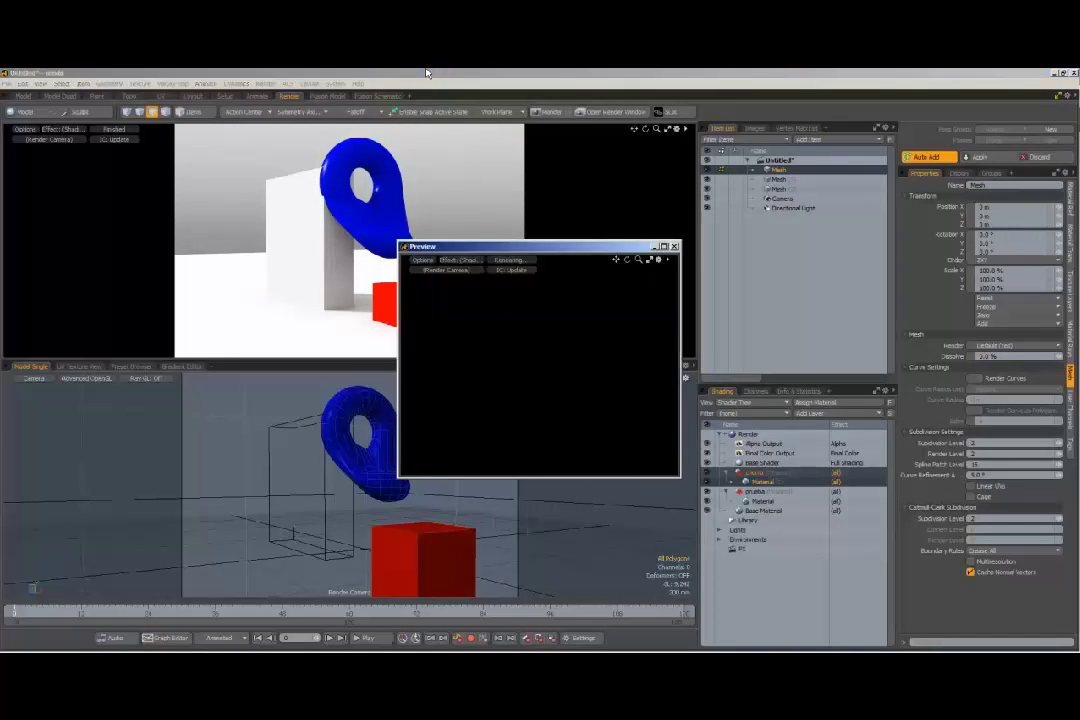
pyautogui.moveTo(569, 253); pyautogui.dragTo(720, 195)
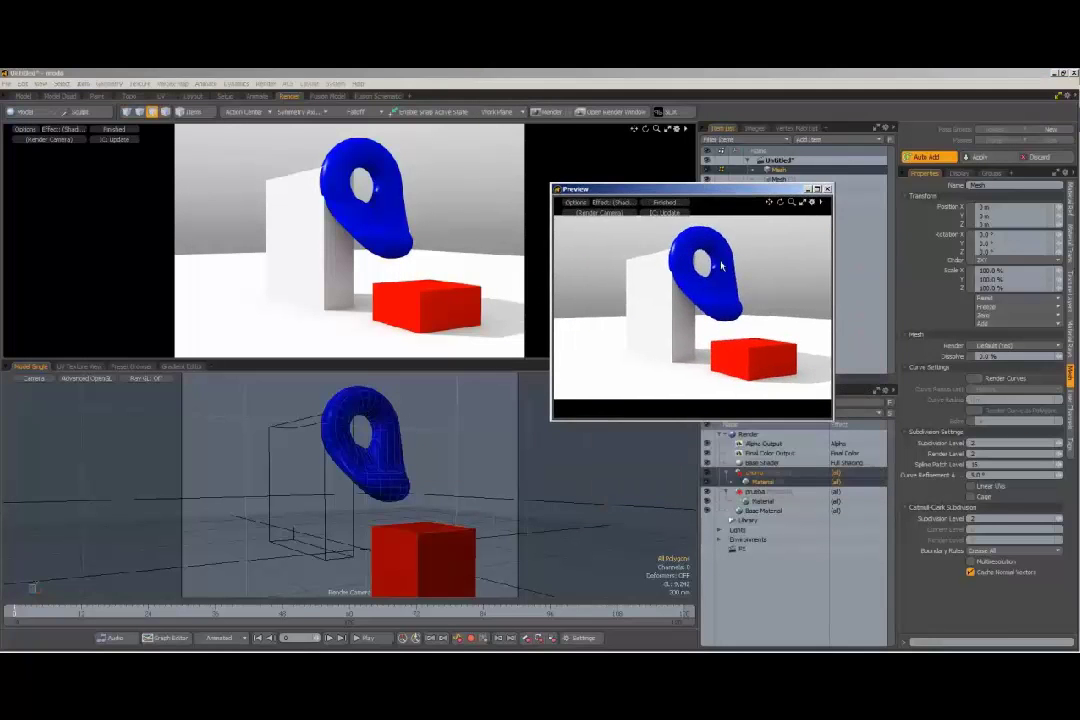
pyautogui.moveTo(701, 421); pyautogui.dragTo(702, 555)
pyautogui.moveTo(833, 386); pyautogui.dragTo(1057, 386)
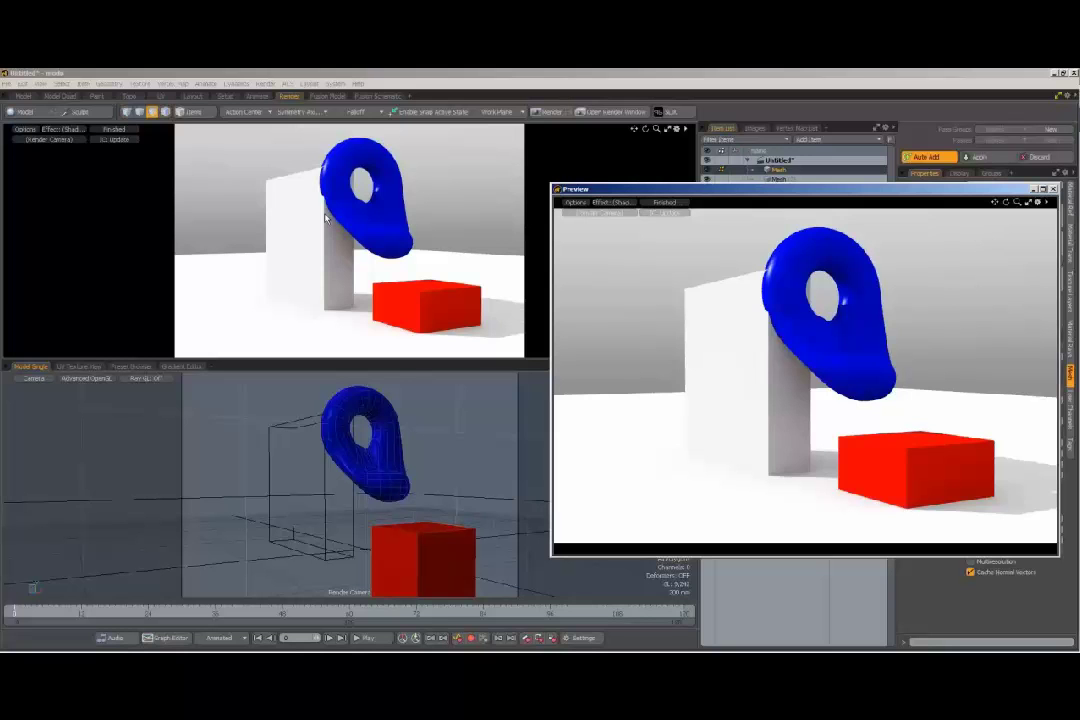
# Orbit the camera in the Preview window to a front view of the blue ring's hole from slightly above, and close the window.
pyautogui.moveTo(1006, 202); pyautogui.dragTo(870, 204)
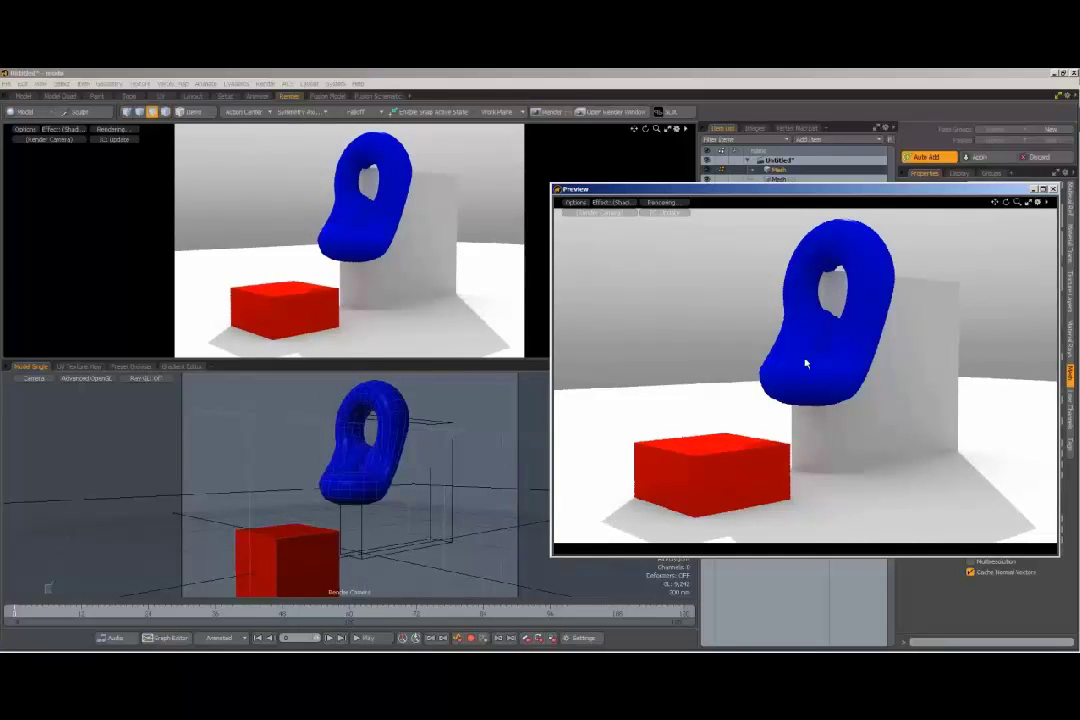
pyautogui.moveTo(1006, 202); pyautogui.dragTo(1076, 192)
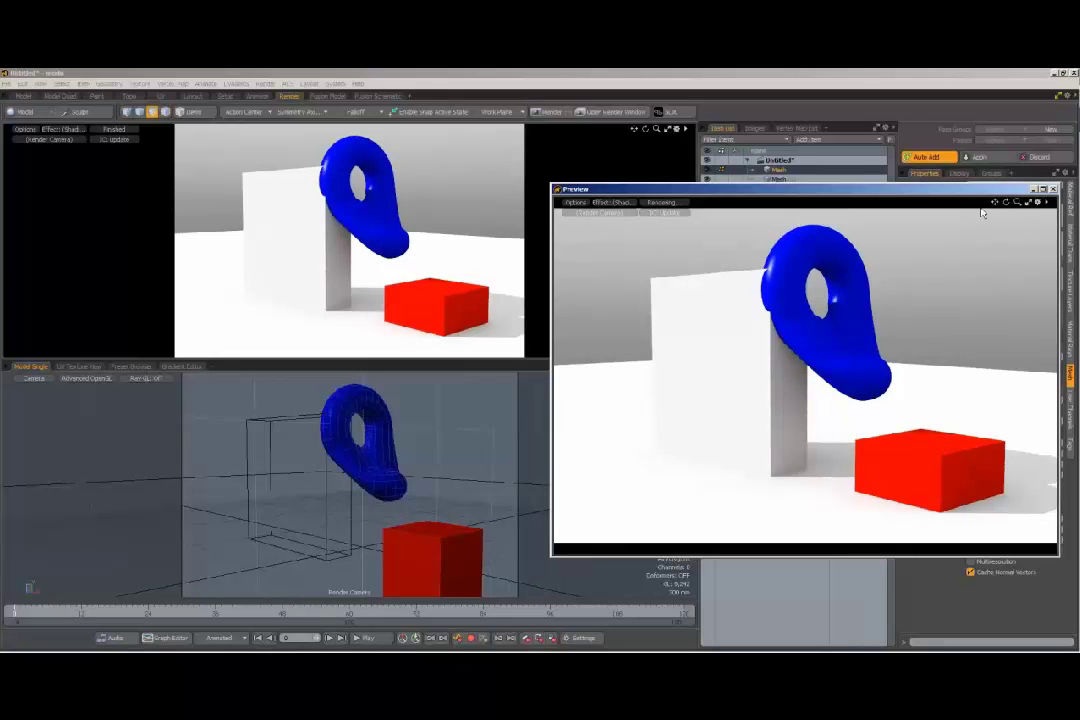
pyautogui.moveTo(1006, 202); pyautogui.dragTo(938, 202)
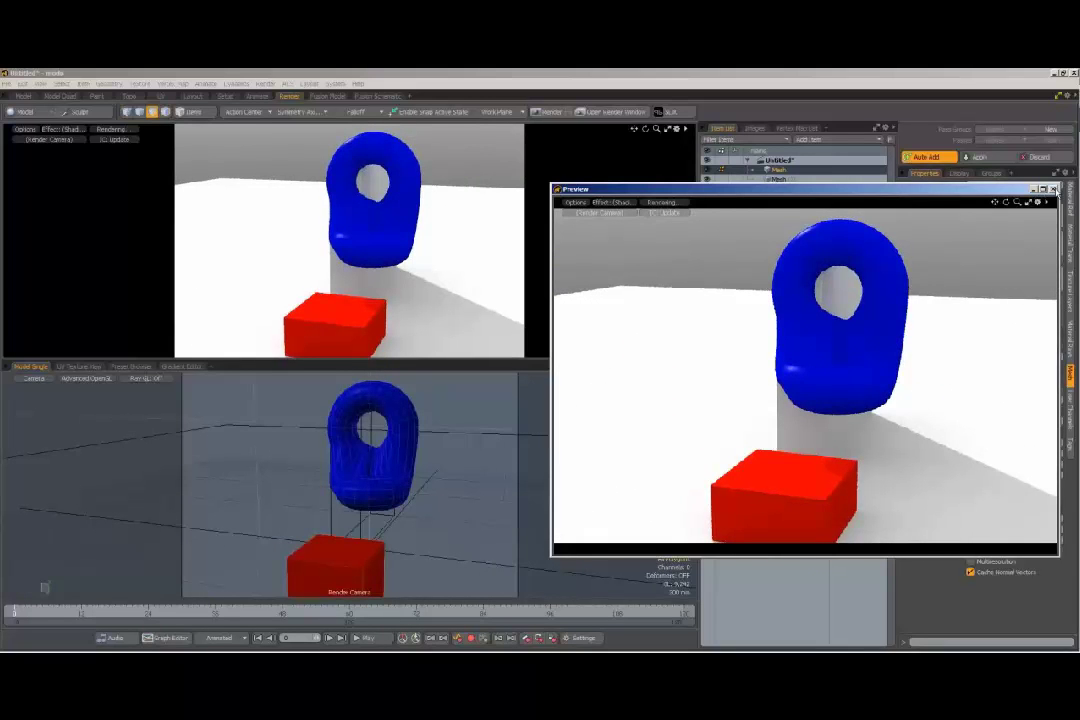
pyautogui.click(1053, 189)
# Render the current frame, examine the file formats offered for saving the image, and cancel the save.
pyautogui.press('F9')
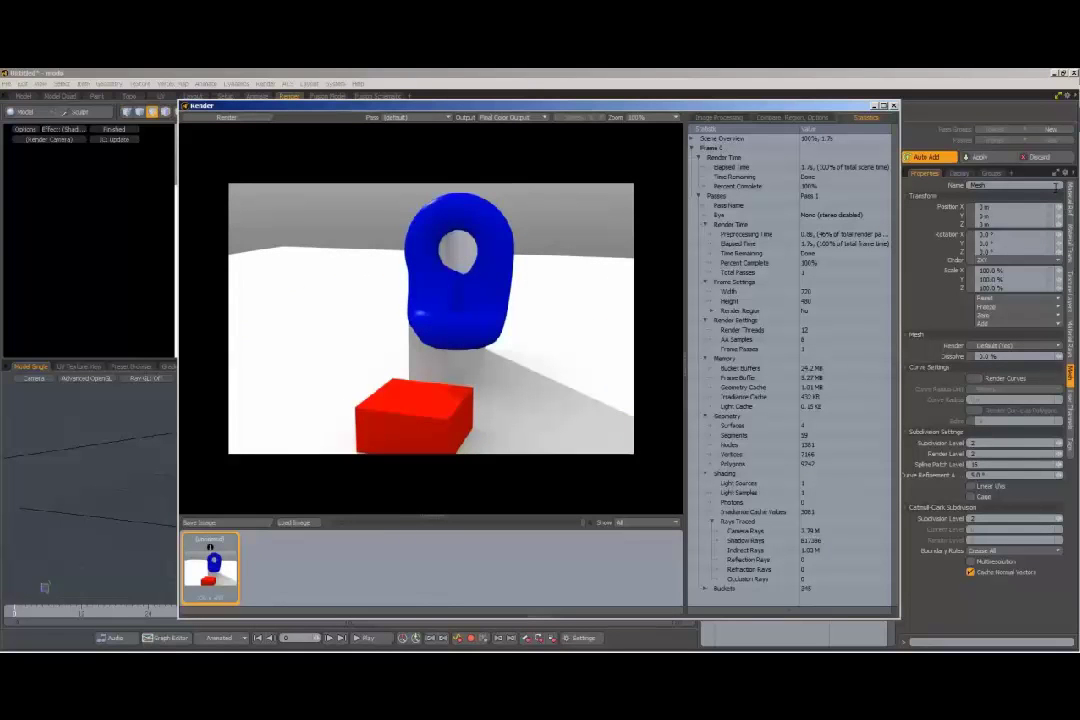
pyautogui.click(205, 522)
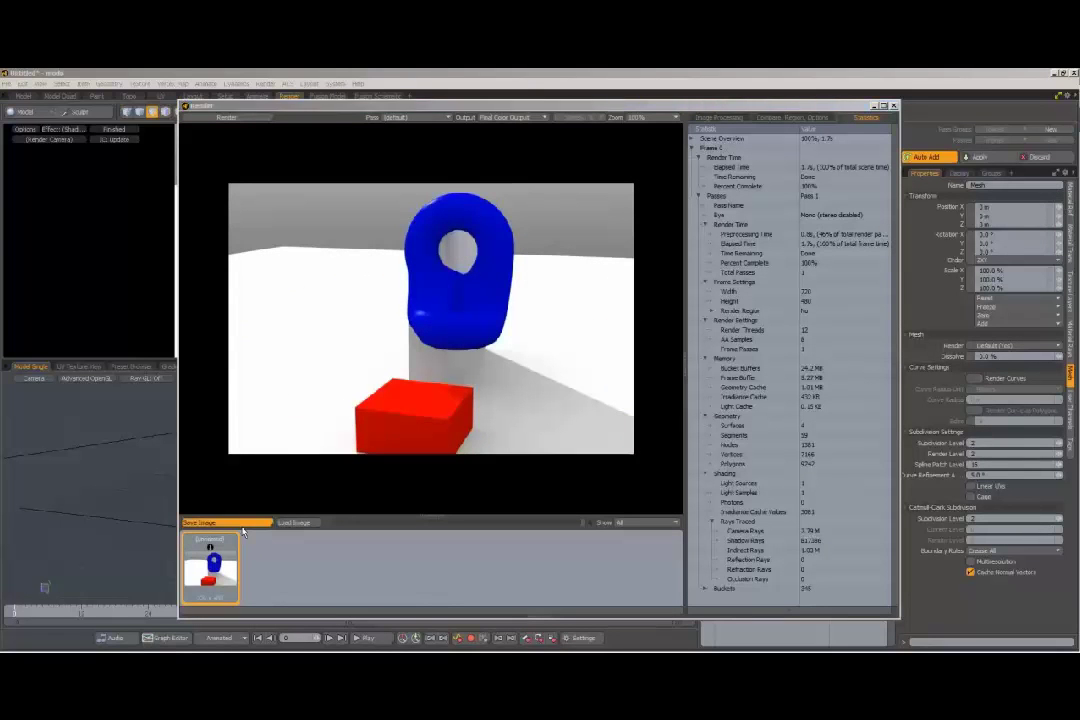
pyautogui.click(285, 372)
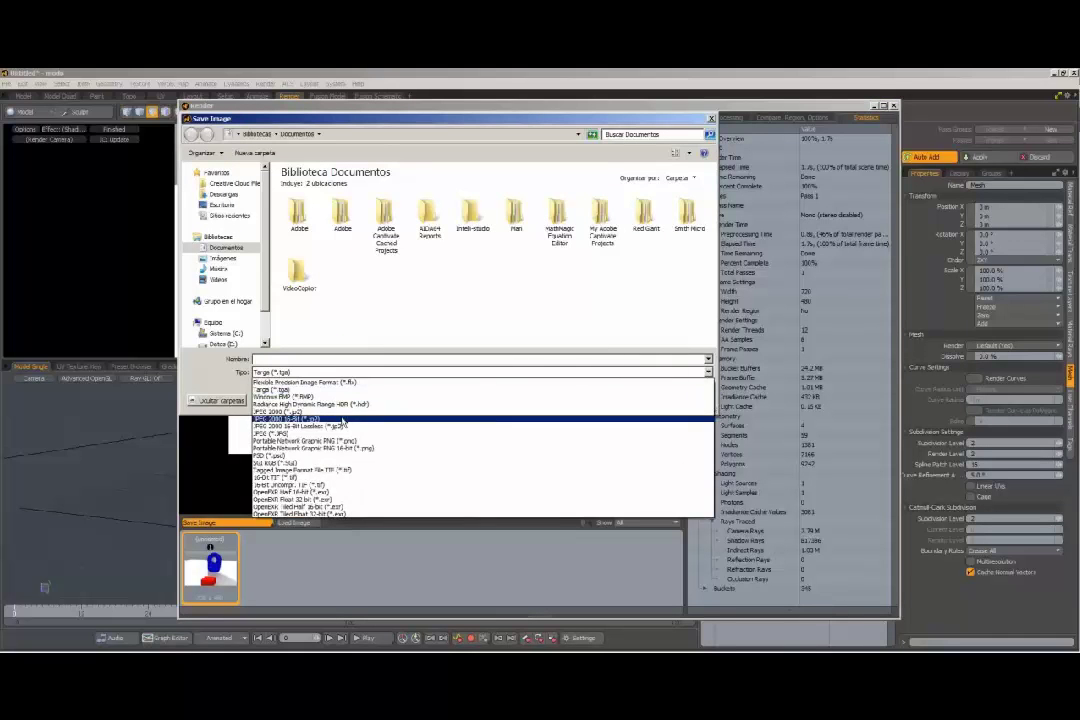
pyautogui.click(710, 118)
pyautogui.click(710, 118)
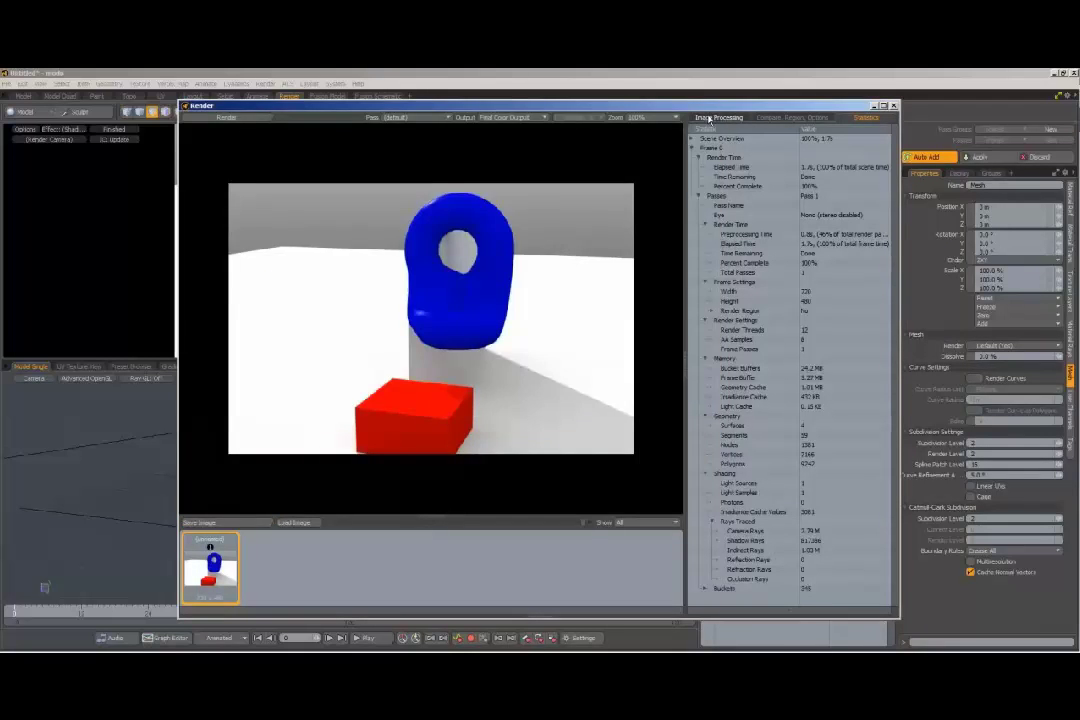